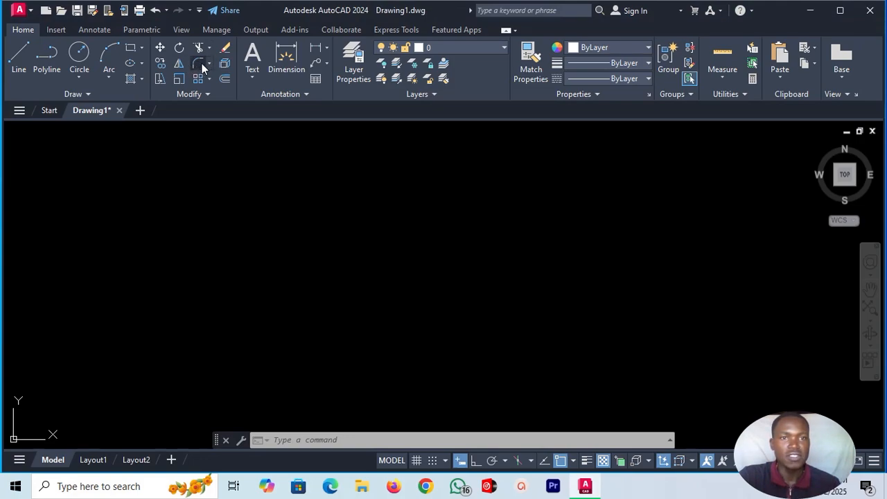
{"action": "left_click", "coordinate": [209, 61]}
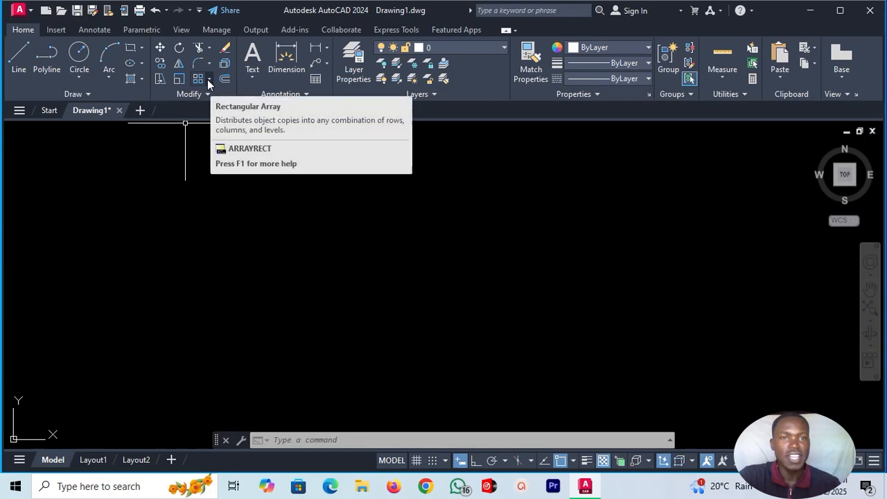
{"action": "left_click", "coordinate": [208, 79]}
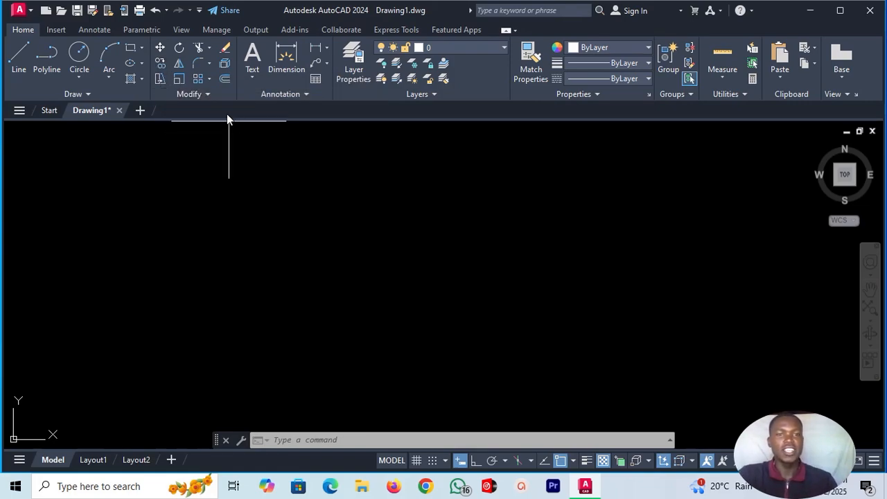
{"action": "left_click", "coordinate": [209, 79]}
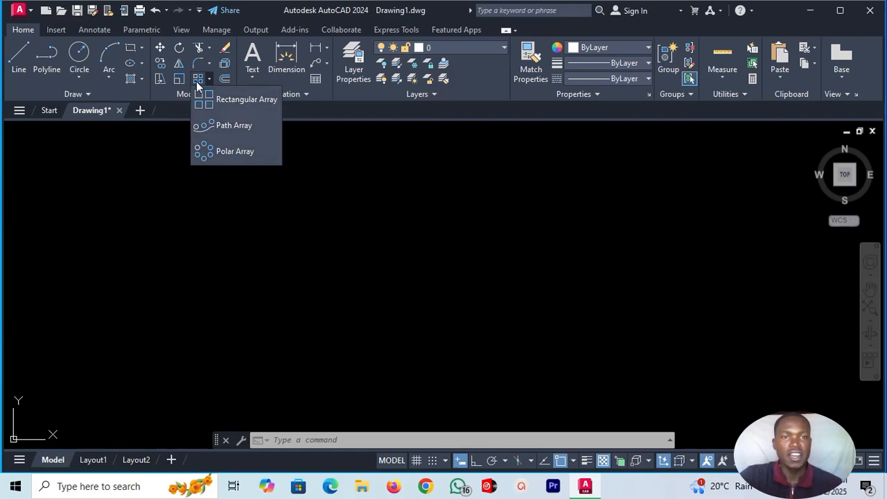
{"action": "left_click", "coordinate": [230, 101]}
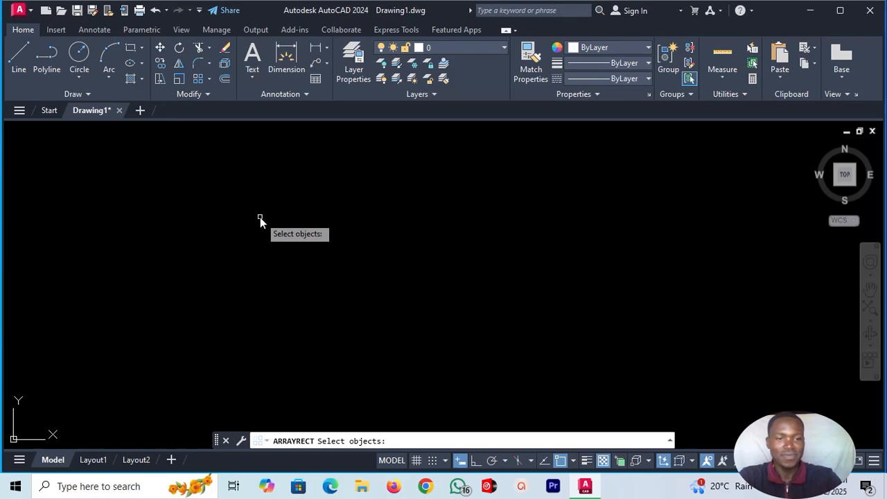
{"action": "key", "text": "Escape"}
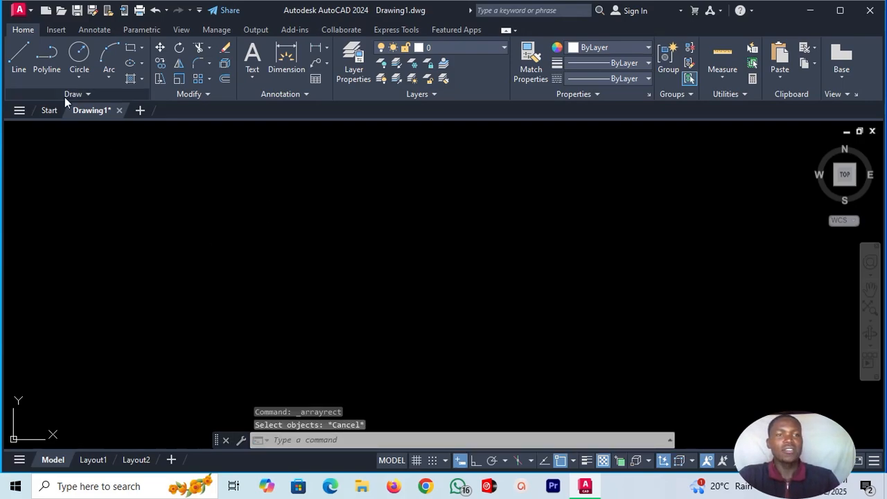
Draw a small, nearly square rectangle freehand in the empty model space.
{"action": "left_click", "coordinate": [128, 50]}
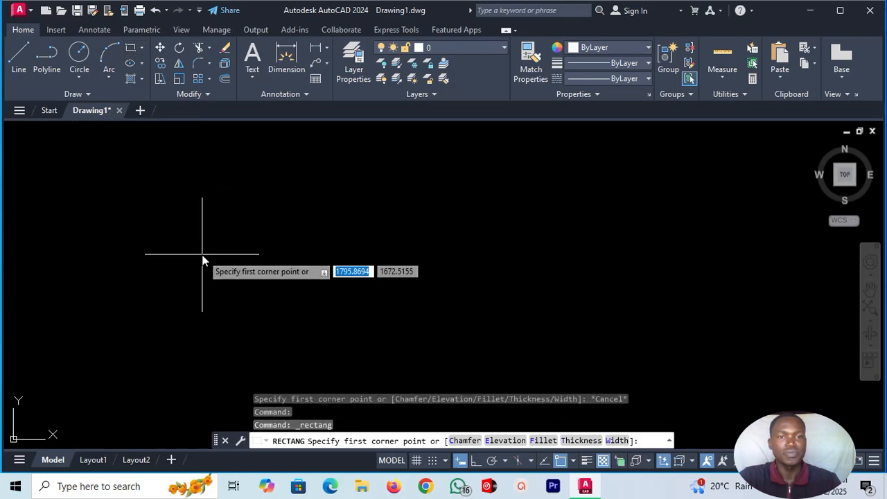
{"action": "left_click", "coordinate": [228, 209]}
{"action": "left_click", "coordinate": [305, 275]}
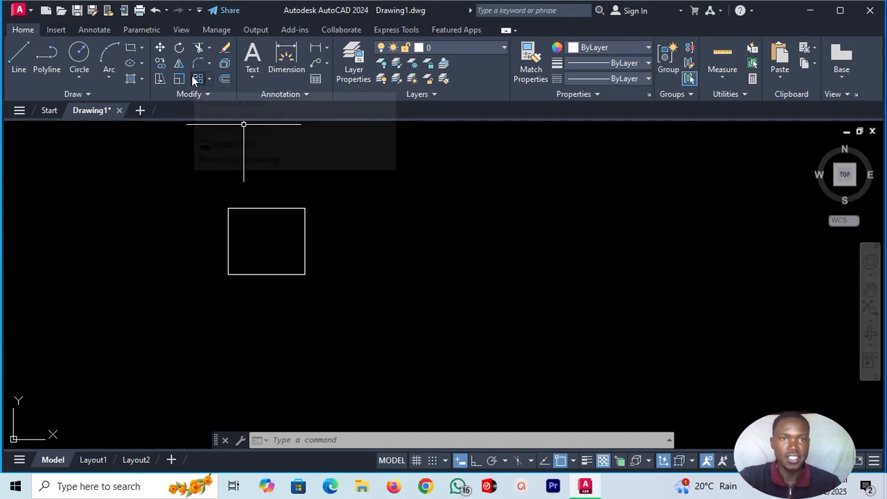
Create a rectangular array using the rectangle as the source object.
{"action": "left_click", "coordinate": [199, 79]}
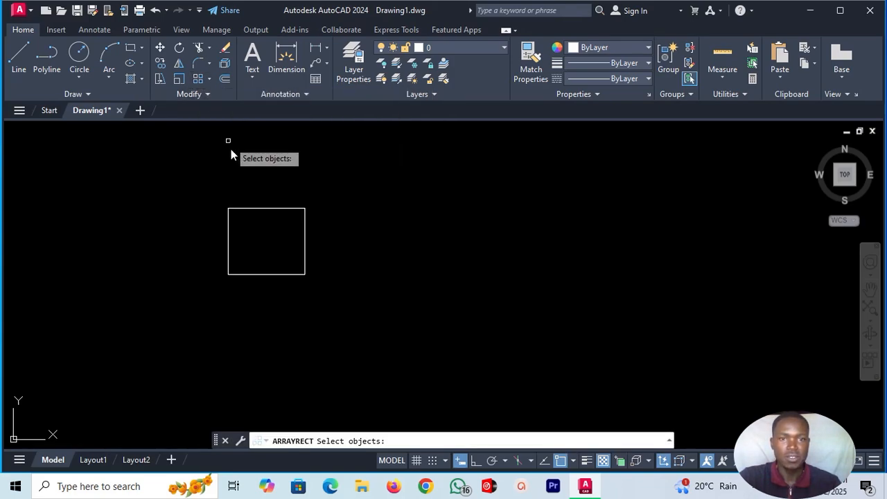
{"action": "left_click", "coordinate": [274, 207]}
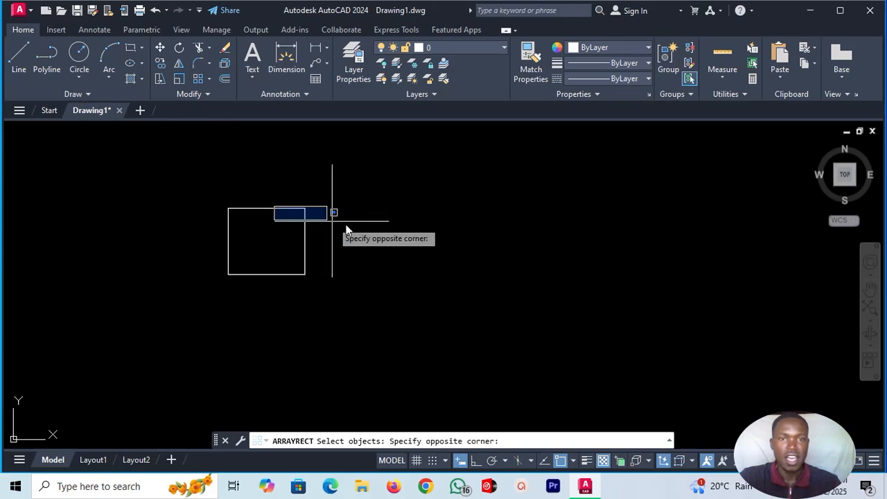
{"action": "left_click", "coordinate": [300, 188]}
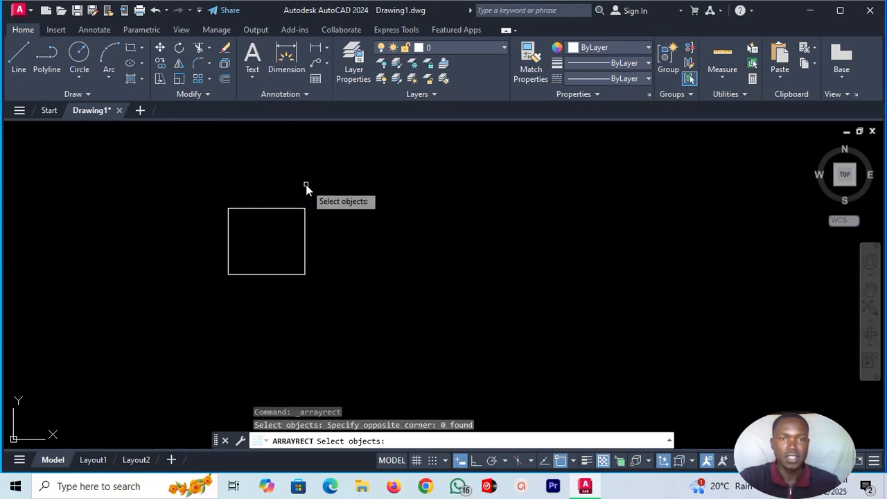
{"action": "left_click", "coordinate": [270, 208]}
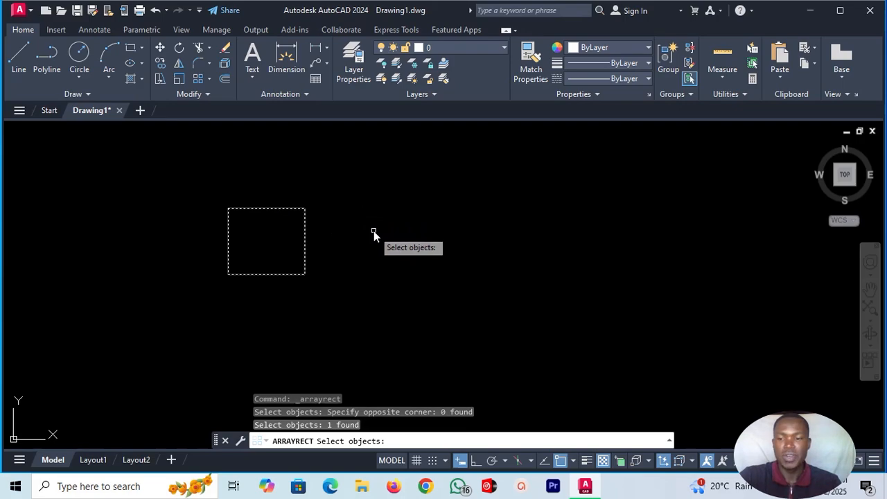
{"action": "key", "text": "Return"}
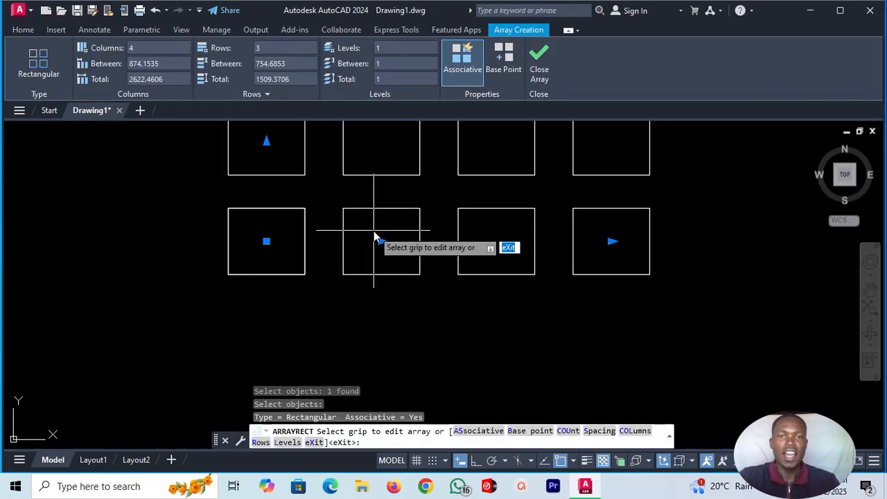
Set the rectangle array to 5 rows and 5 columns.
{"action": "scroll", "coordinate": [510, 274], "scroll_direction": "down", "scroll_amount": 6}
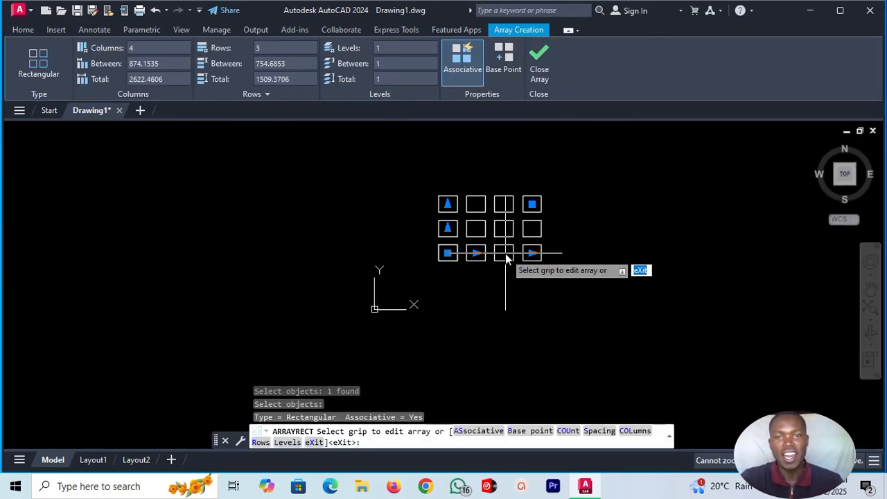
{"action": "scroll", "coordinate": [506, 229], "scroll_direction": "up", "scroll_amount": 2}
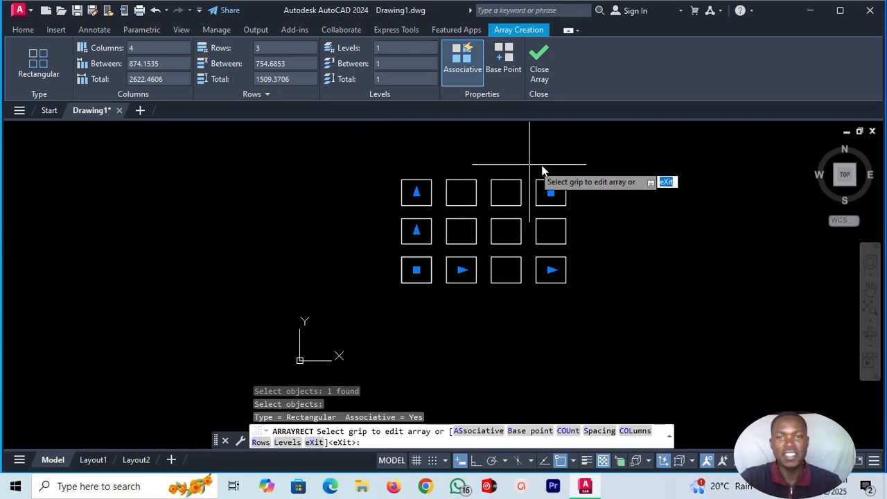
{"action": "scroll", "coordinate": [547, 166], "scroll_direction": "up", "scroll_amount": 2}
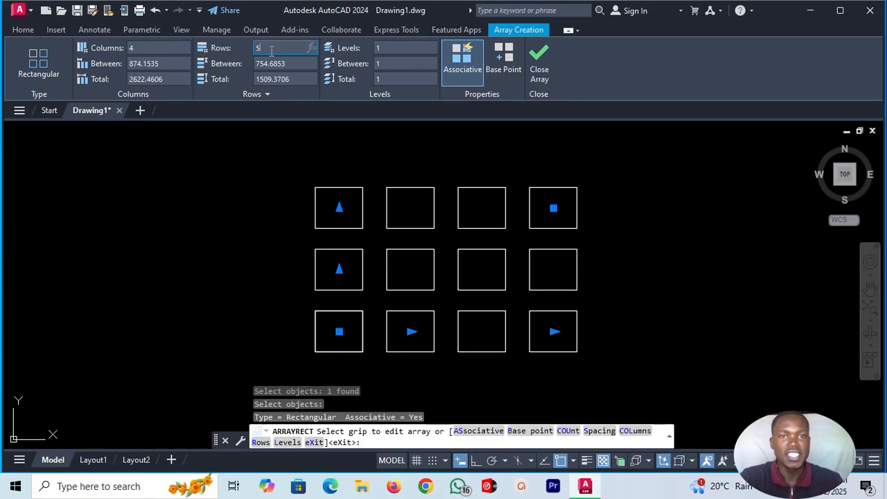
{"action": "left_click", "coordinate": [136, 50]}
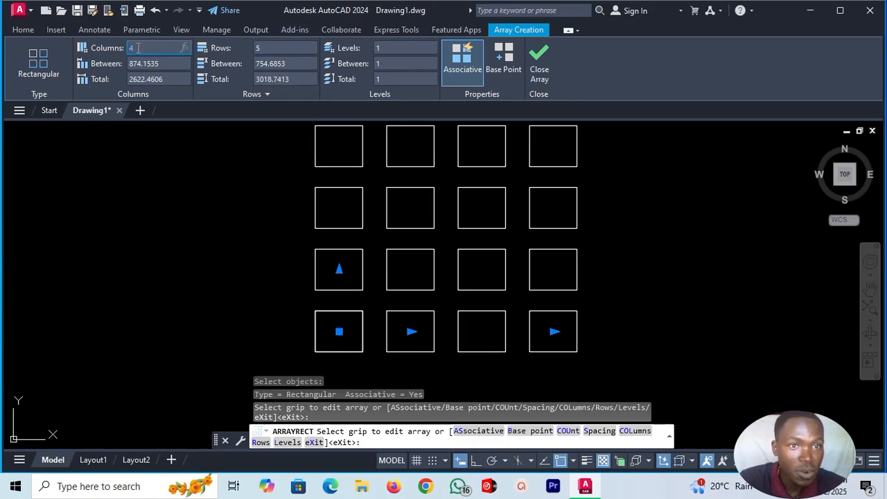
{"action": "type", "text": "5"}
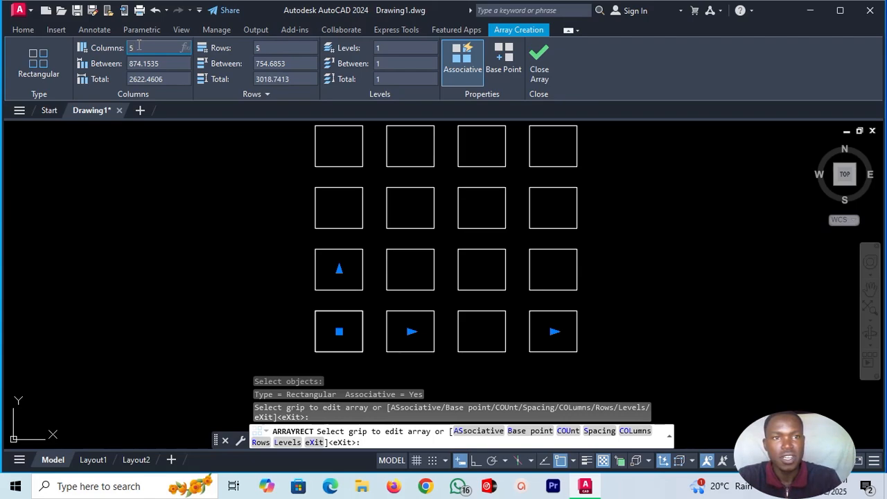
{"action": "key", "text": "Return"}
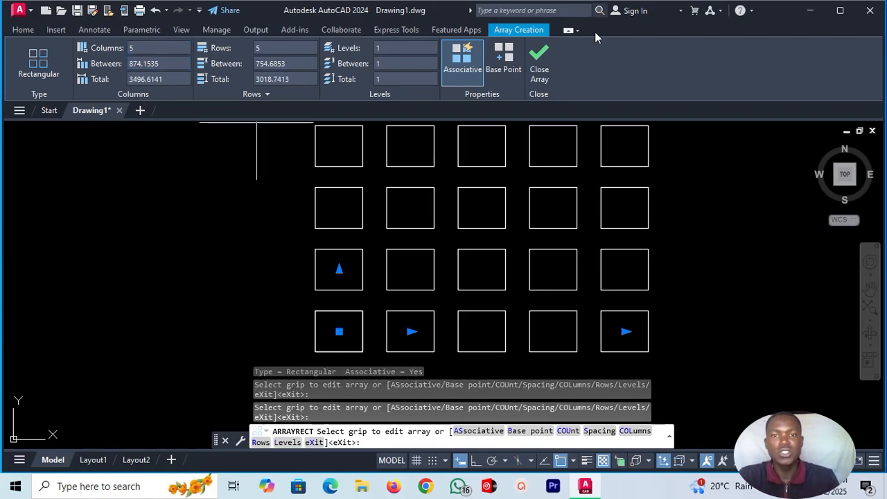
{"action": "scroll", "coordinate": [463, 225], "scroll_direction": "down", "scroll_amount": 4}
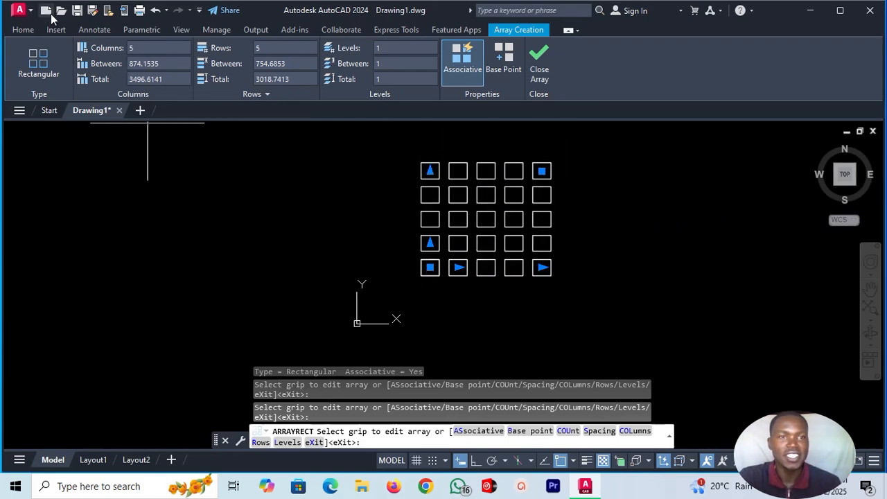
Finish the rectangle array and draw a circle freehand in the empty space to its left.
{"action": "left_click", "coordinate": [22, 30]}
{"action": "left_click", "coordinate": [79, 56]}
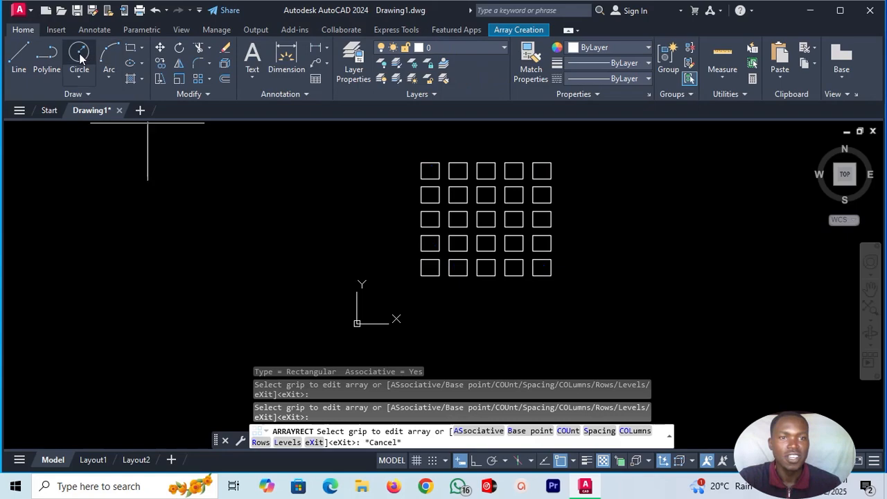
{"action": "left_click", "coordinate": [188, 193]}
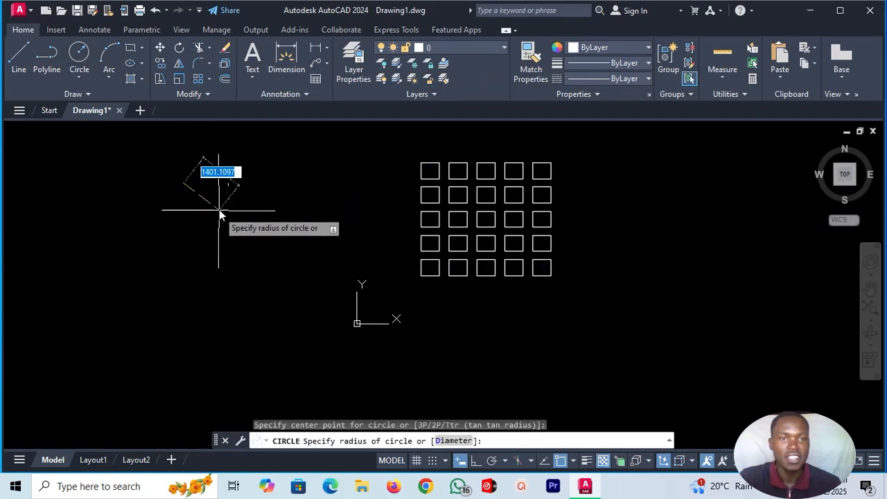
{"action": "left_click", "coordinate": [218, 189]}
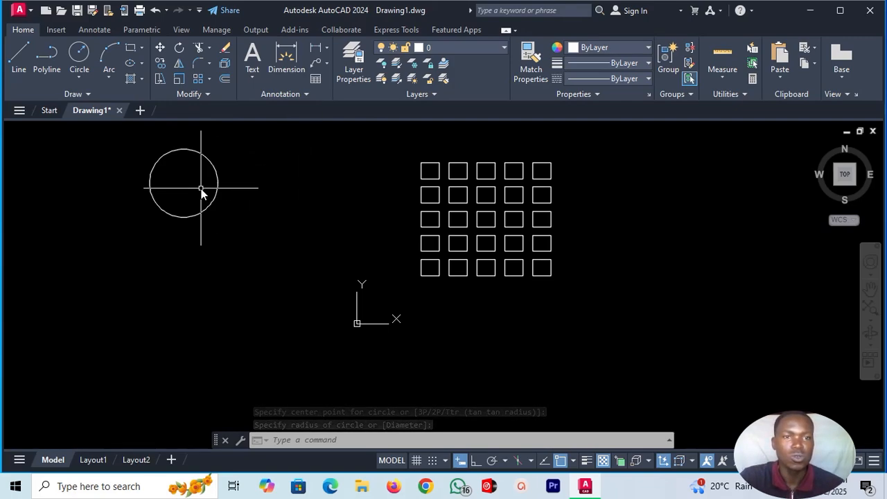
Create a rectangular array of the circle with 2 columns and 2 rows.
{"action": "left_click", "coordinate": [198, 79]}
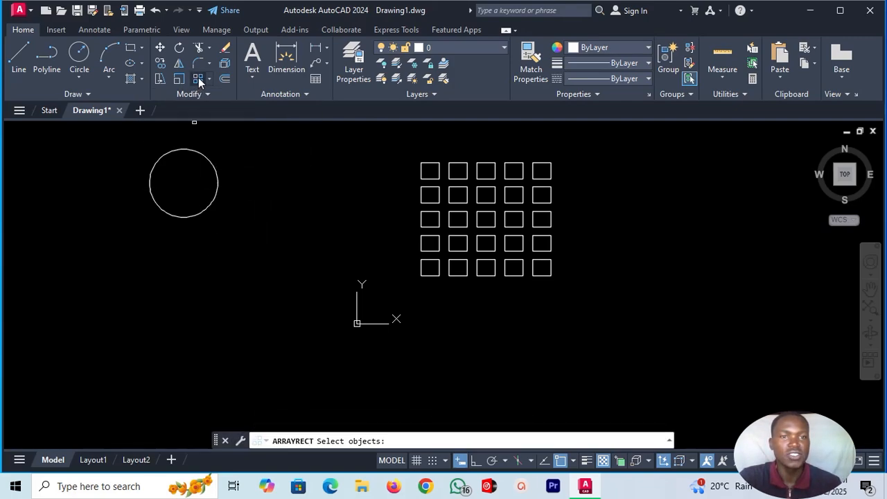
{"action": "left_click", "coordinate": [219, 187]}
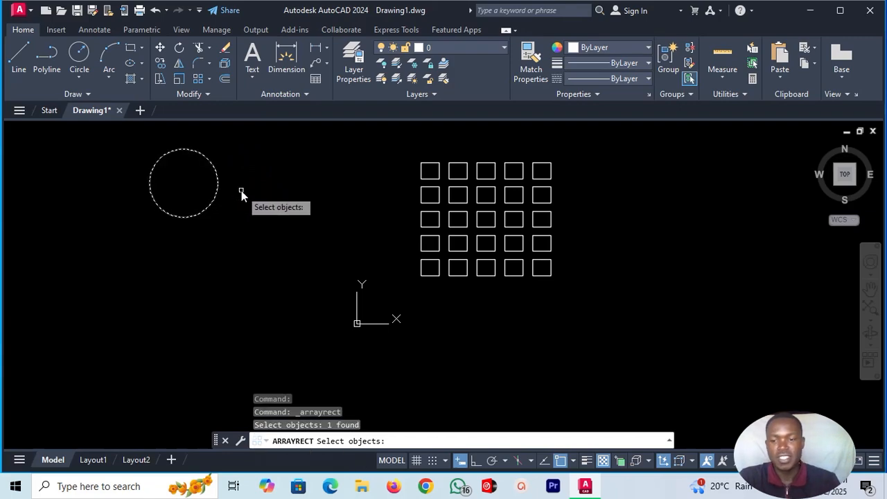
{"action": "key", "text": "Return"}
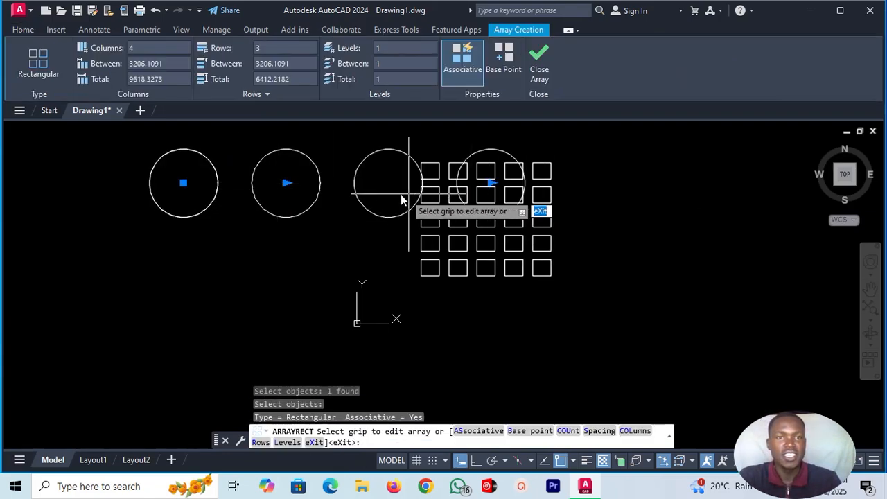
{"action": "left_click", "coordinate": [137, 48]}
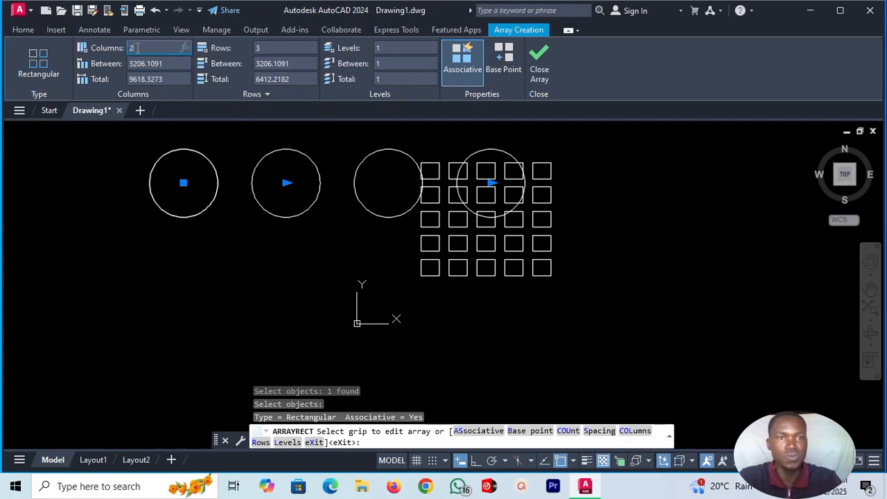
{"action": "left_click", "coordinate": [262, 47]}
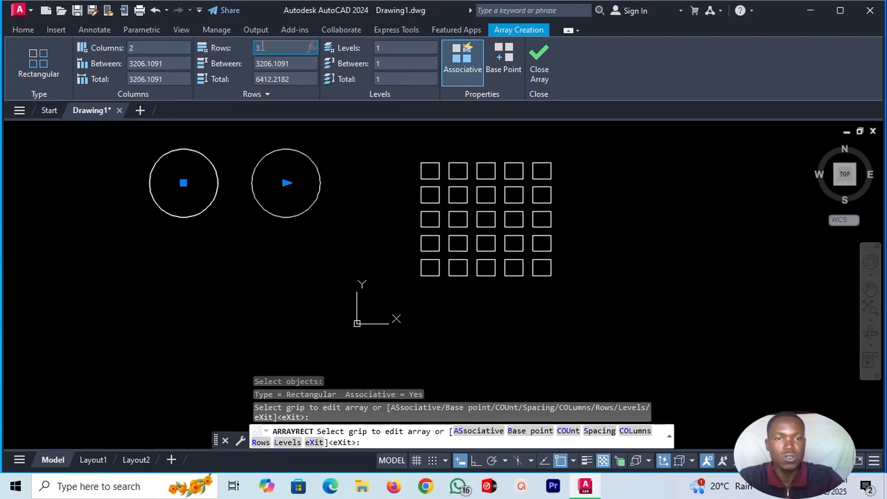
{"action": "key", "text": "Return"}
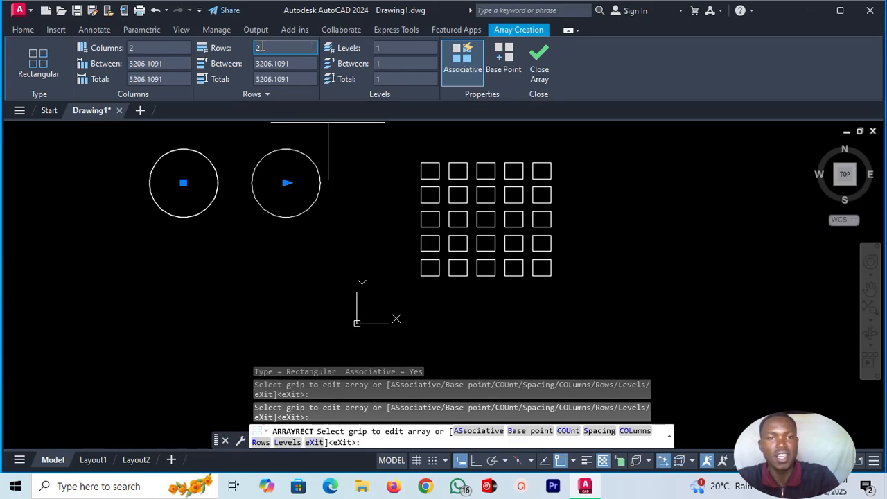
{"action": "scroll", "coordinate": [315, 259], "scroll_direction": "down", "scroll_amount": 1}
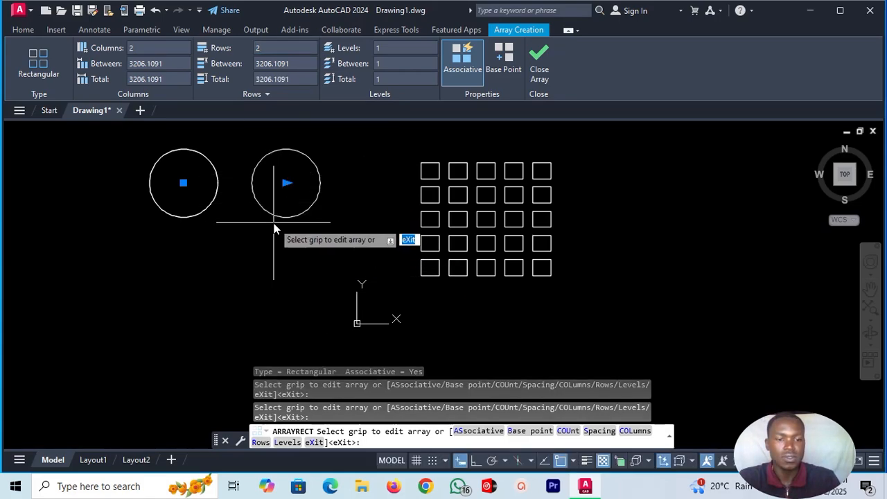
{"action": "key", "text": "Escape"}
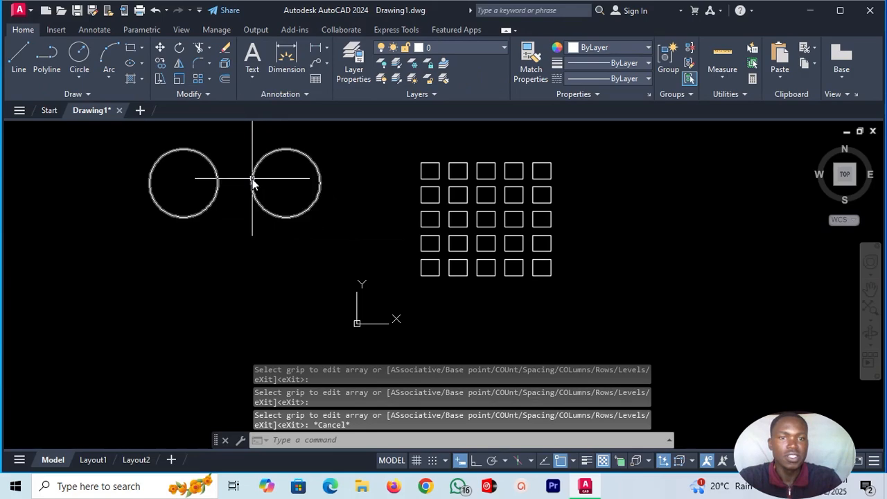
Examine the circle array's rows and columns and compare its layout with the array of small rectangles.
{"action": "left_click", "coordinate": [252, 180]}
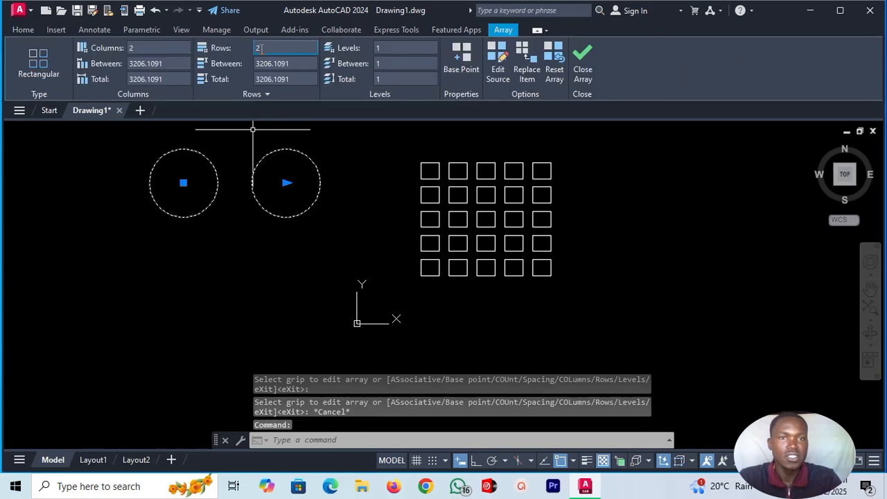
{"action": "scroll", "coordinate": [249, 190], "scroll_direction": "down", "scroll_amount": 3}
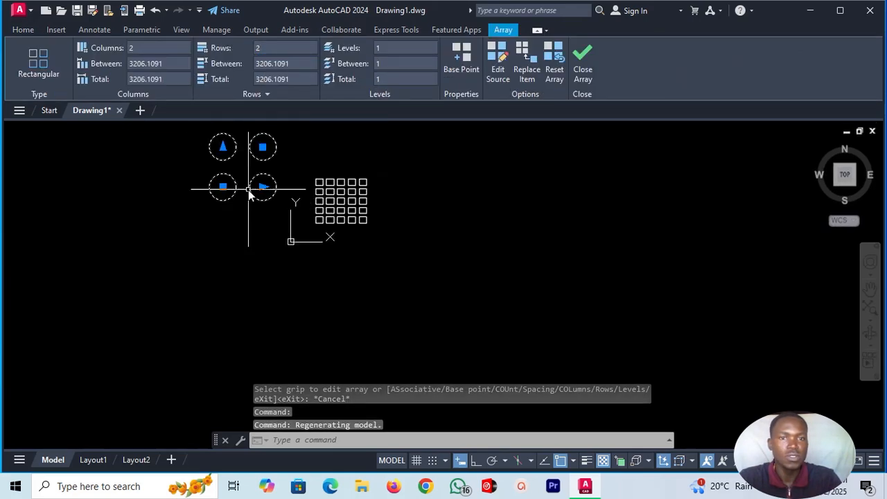
{"action": "scroll", "coordinate": [251, 190], "scroll_direction": "down", "scroll_amount": 2}
{"action": "scroll", "coordinate": [269, 174], "scroll_direction": "up", "scroll_amount": 5}
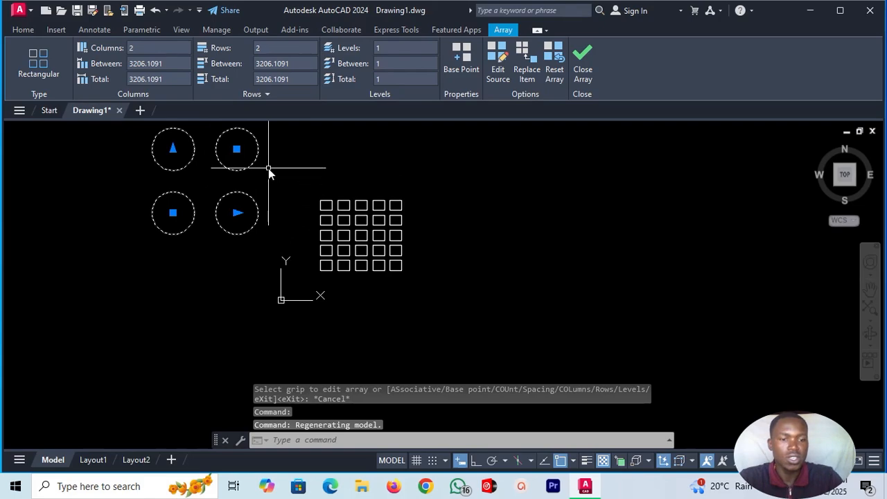
{"action": "key", "text": "Escape"}
{"action": "scroll", "coordinate": [267, 132], "scroll_direction": "up", "scroll_amount": 5}
{"action": "scroll", "coordinate": [243, 129], "scroll_direction": "down", "scroll_amount": 3}
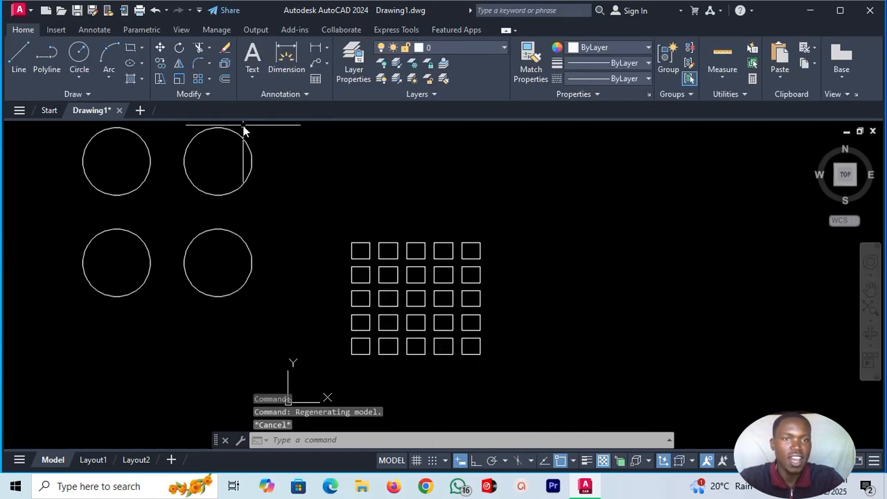
{"action": "scroll", "coordinate": [149, 215], "scroll_direction": "down", "scroll_amount": 4}
{"action": "scroll", "coordinate": [101, 187], "scroll_direction": "up", "scroll_amount": 4}
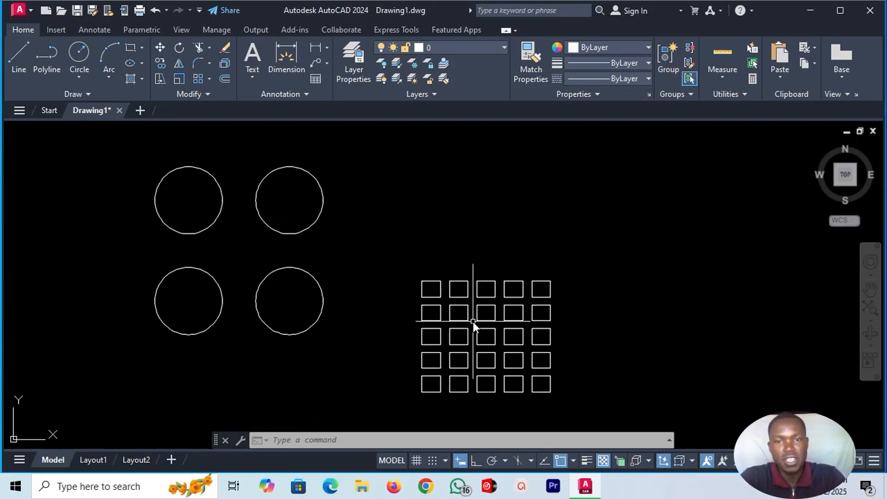
Explode the 5-by-5 array of small rectangles and select its upper-right rectangle as a separate object.
{"action": "left_click", "coordinate": [485, 281]}
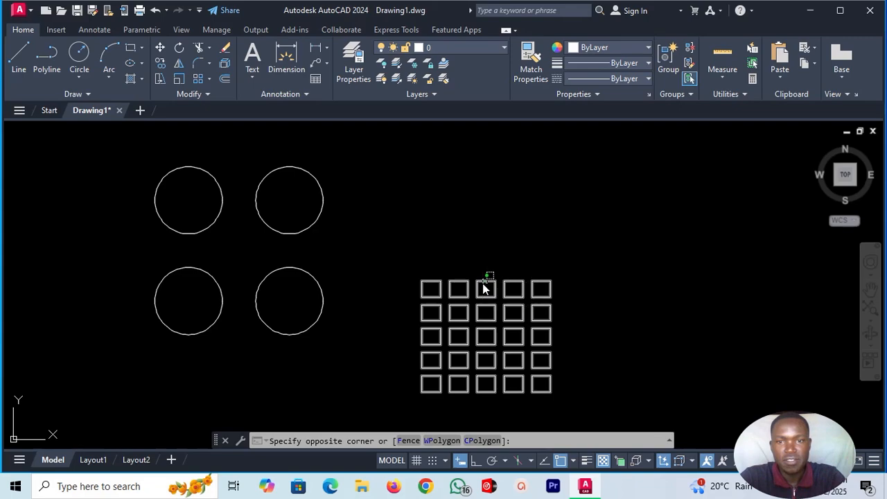
{"action": "left_click", "coordinate": [531, 317]}
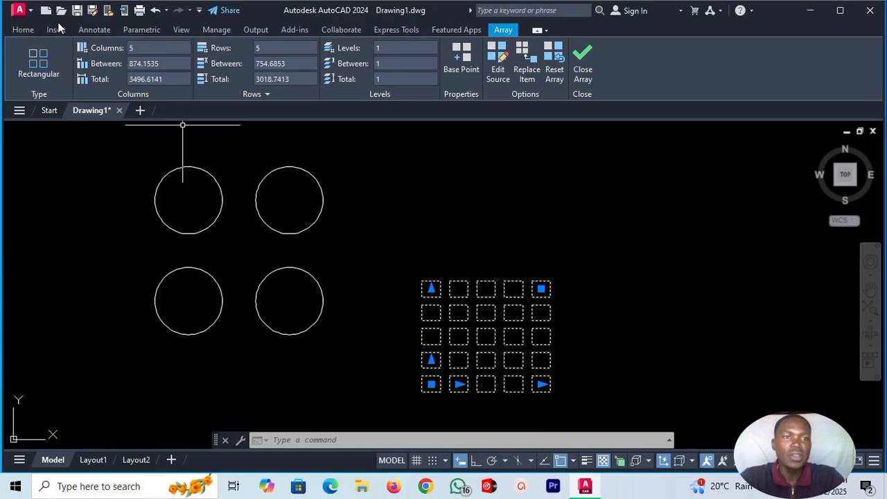
{"action": "left_click", "coordinate": [22, 30]}
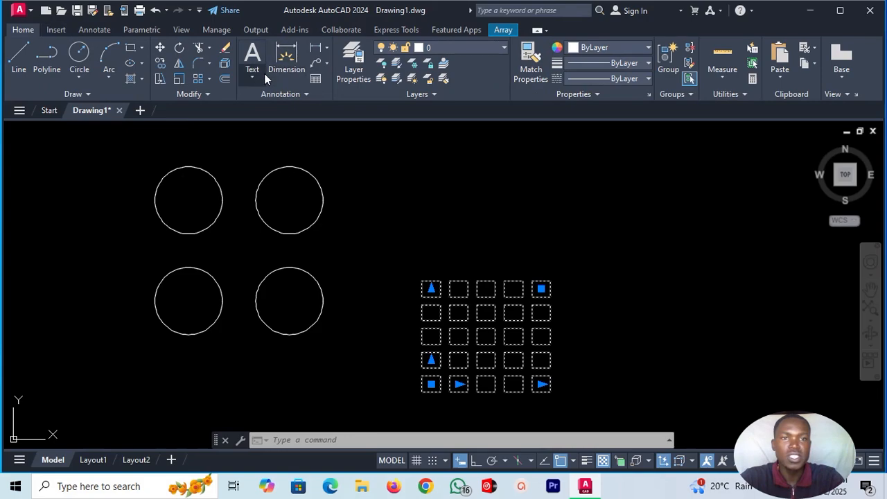
{"action": "left_click", "coordinate": [225, 64]}
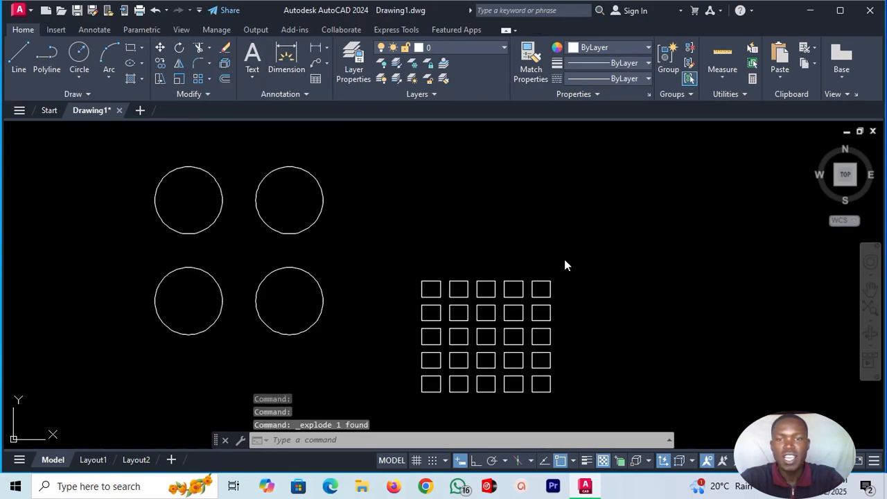
{"action": "left_click", "coordinate": [550, 282]}
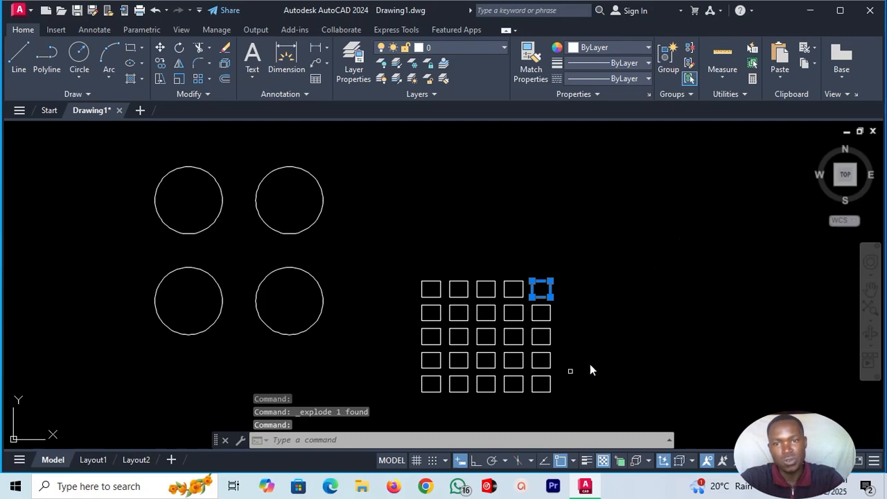
Explode the circle array into separate circles and select the upper-right circle on its own.
{"action": "left_click", "coordinate": [316, 224]}
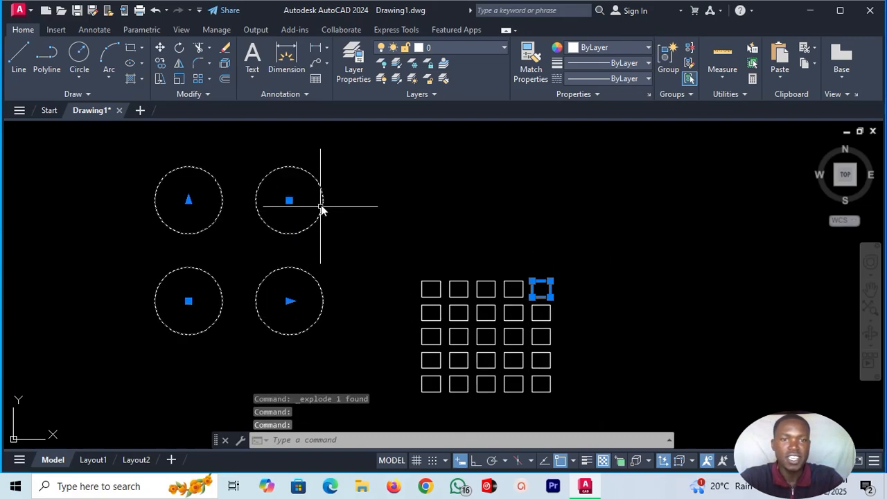
{"action": "left_click", "coordinate": [228, 67]}
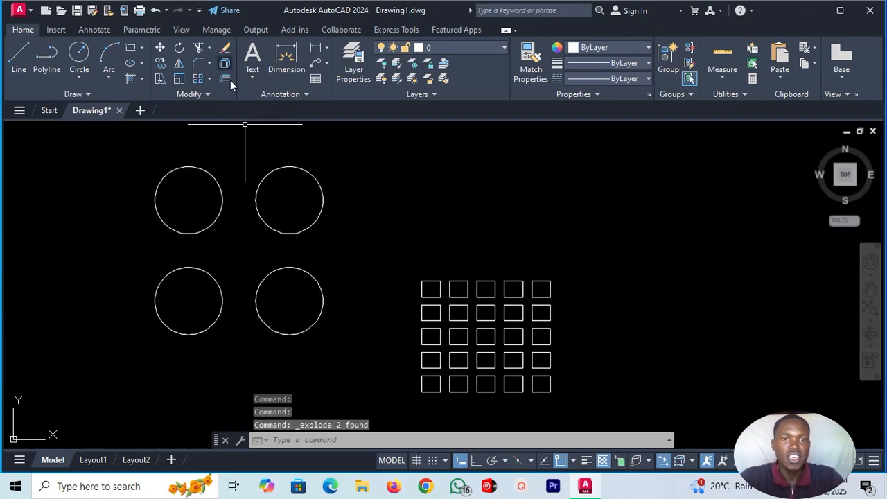
{"action": "left_click", "coordinate": [319, 182]}
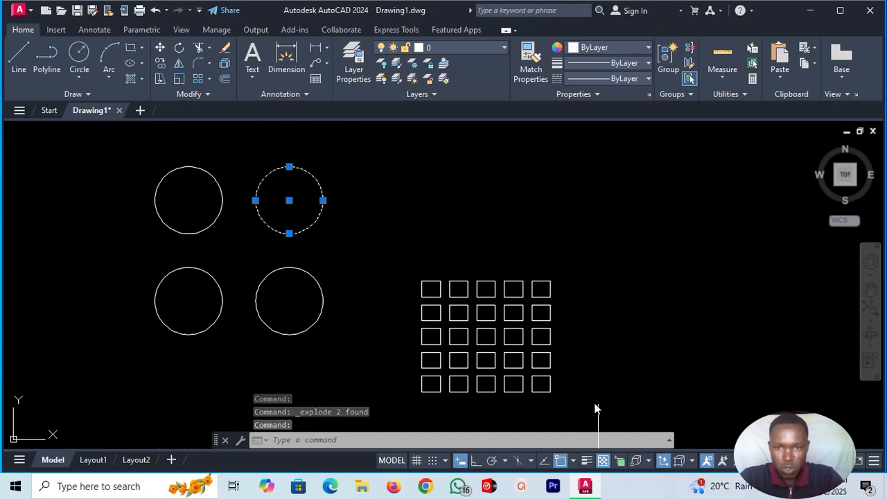
Erase all the small rectangles and the four circles from the drawing.
{"action": "left_click", "coordinate": [407, 218]}
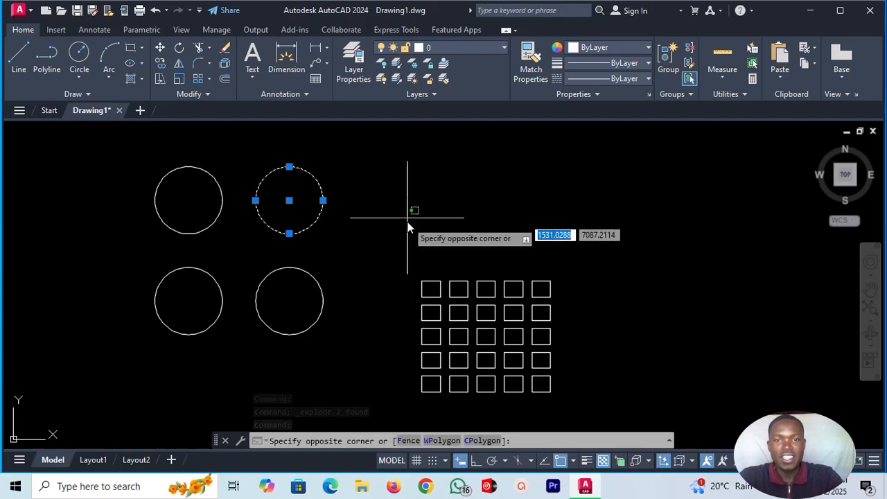
{"action": "left_click", "coordinate": [582, 400]}
{"action": "left_click", "coordinate": [117, 160]}
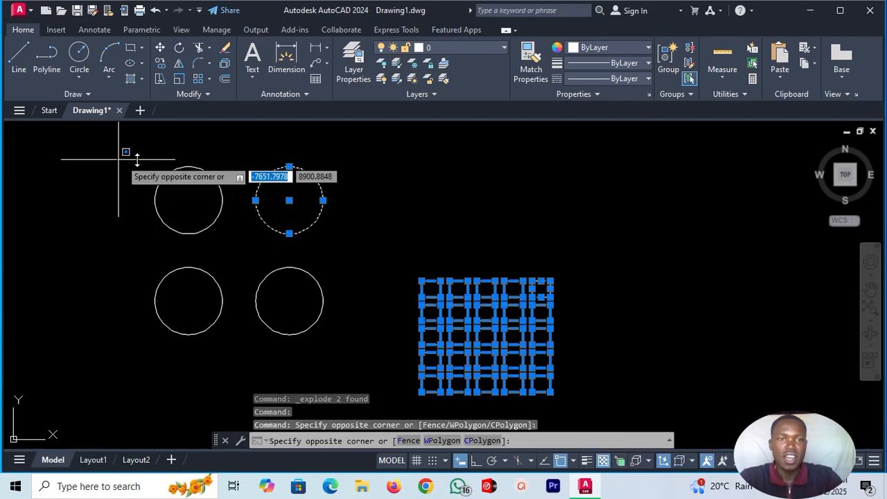
{"action": "left_click", "coordinate": [358, 338]}
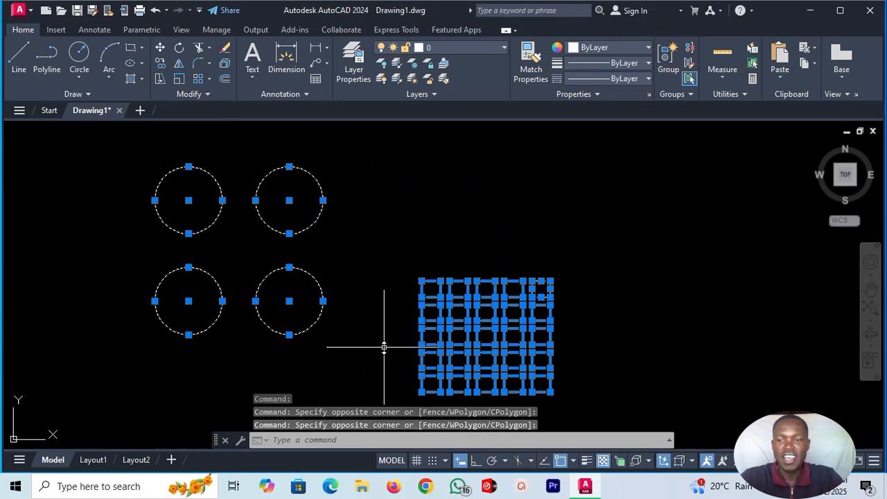
{"action": "key", "text": "Delete"}
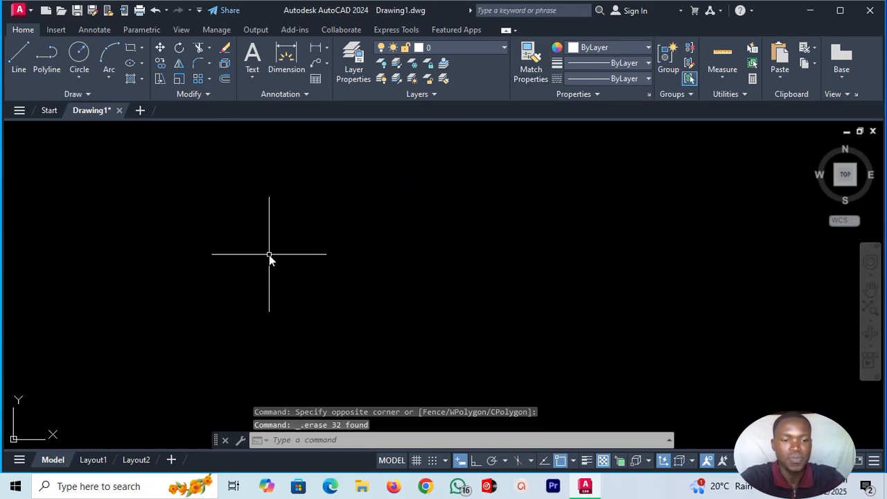
Open DesignCenter (ADCENTER) and browse through en-us and DesignCenter to the Blocks of Home - Space Planner.dwg.
{"action": "type", "text": "adc"}
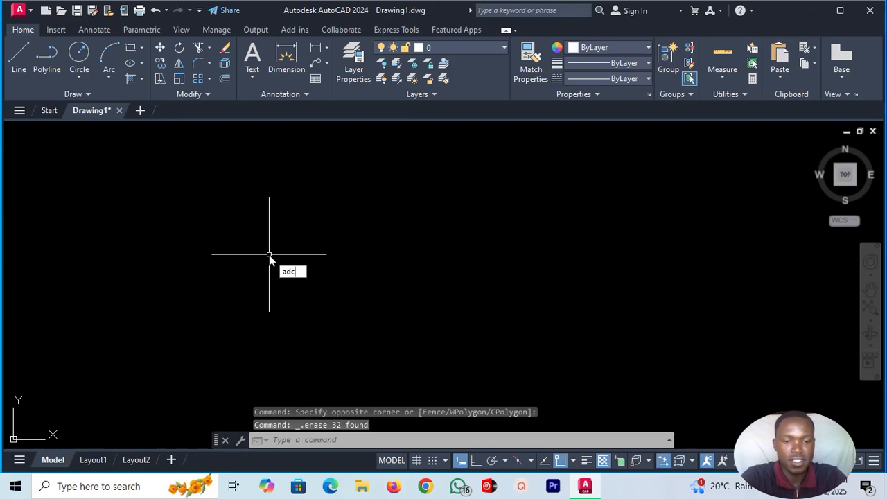
{"action": "type", "text": "e"}
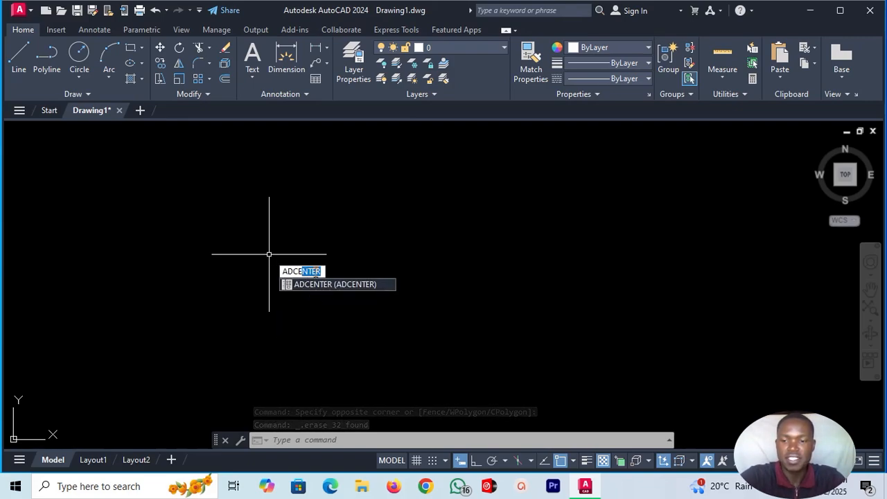
{"action": "key", "text": "Return"}
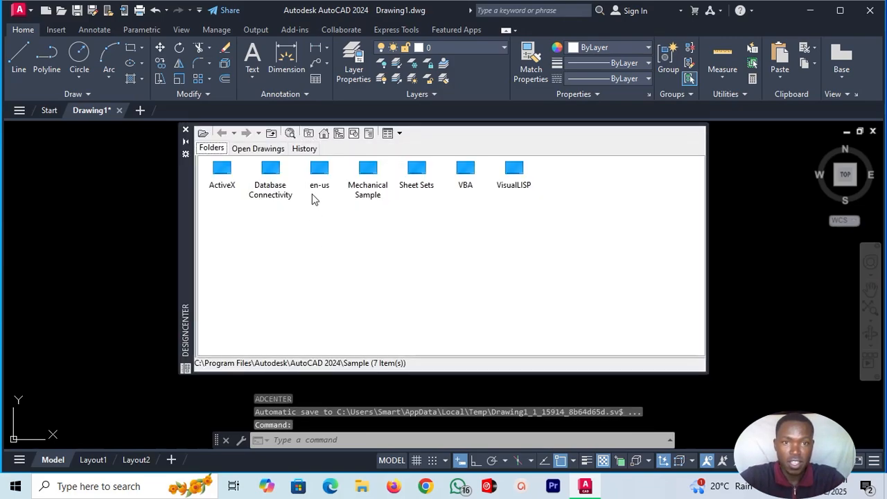
{"action": "left_click", "coordinate": [318, 172]}
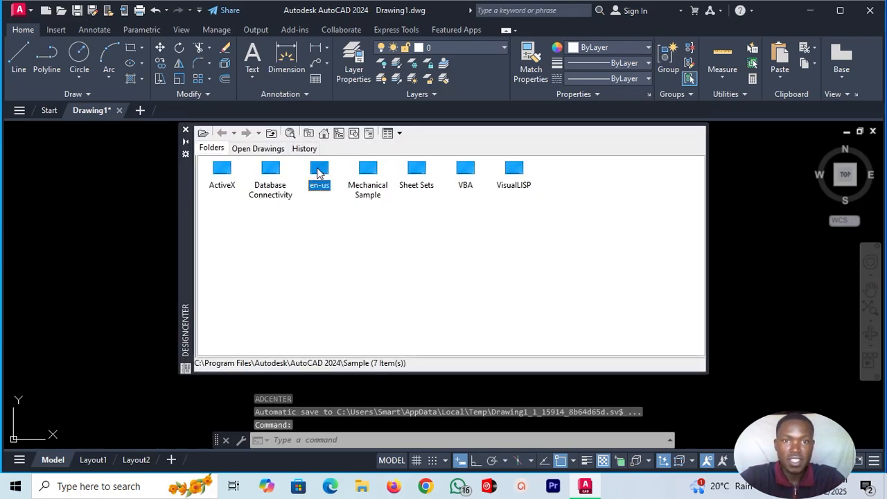
{"action": "double_click", "coordinate": [320, 172]}
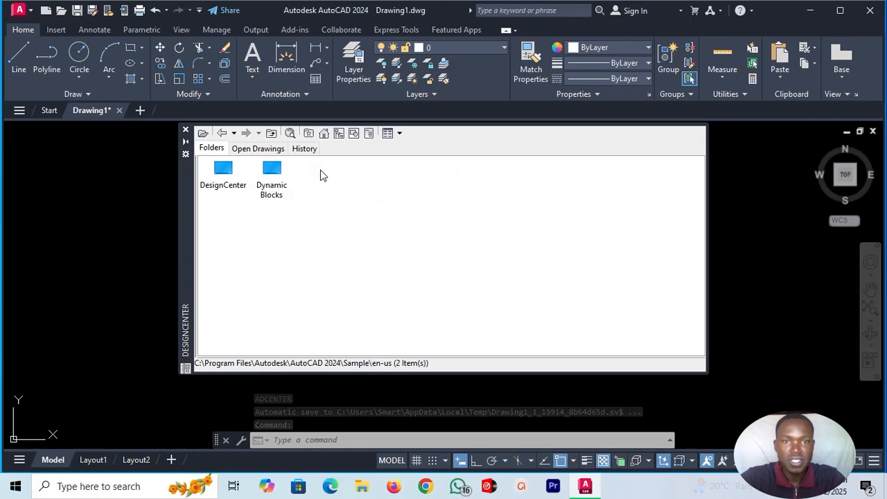
{"action": "left_click", "coordinate": [225, 174]}
{"action": "double_click", "coordinate": [225, 174]}
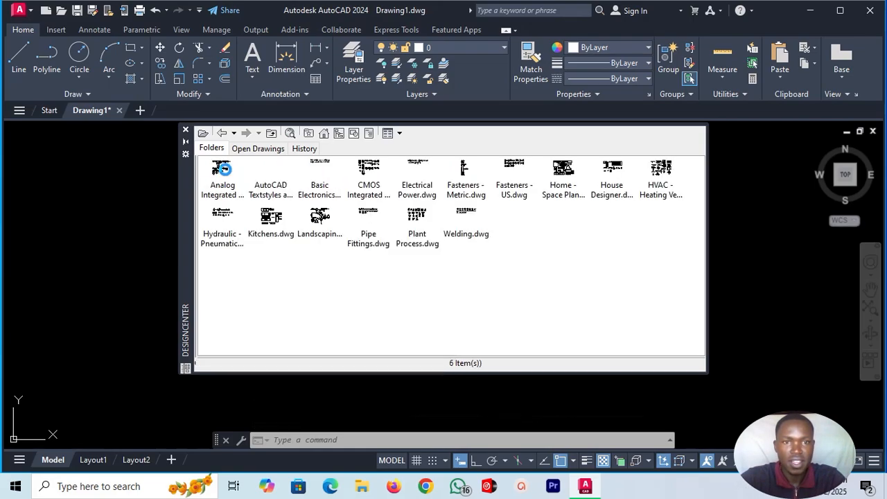
{"action": "double_click", "coordinate": [563, 177]}
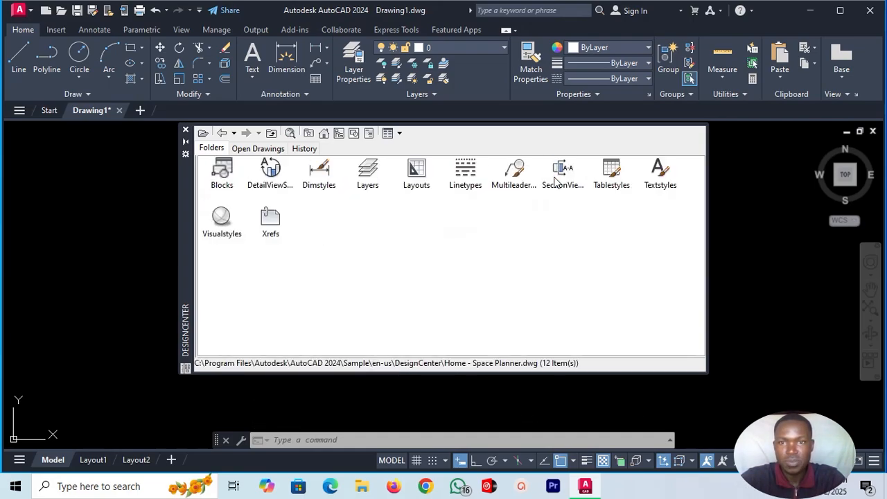
{"action": "double_click", "coordinate": [219, 184]}
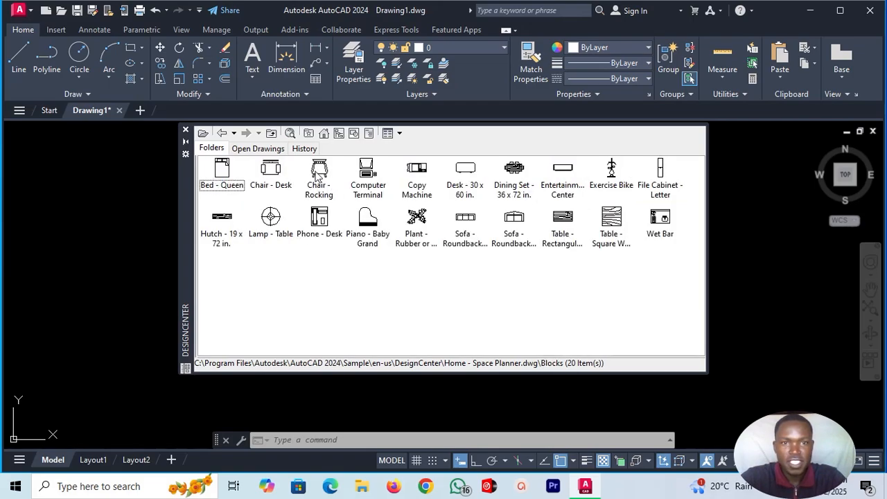
Insert the Chair - Rocking block at scale 1 and angle 0 in the empty space left of DesignCenter, and close DesignCenter.
{"action": "left_click", "coordinate": [317, 176]}
{"action": "double_click", "coordinate": [317, 177]}
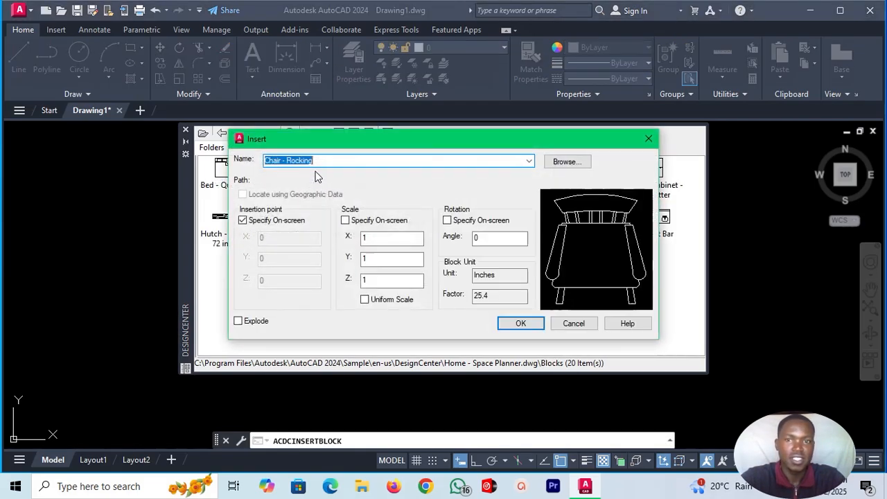
{"action": "left_click", "coordinate": [520, 323]}
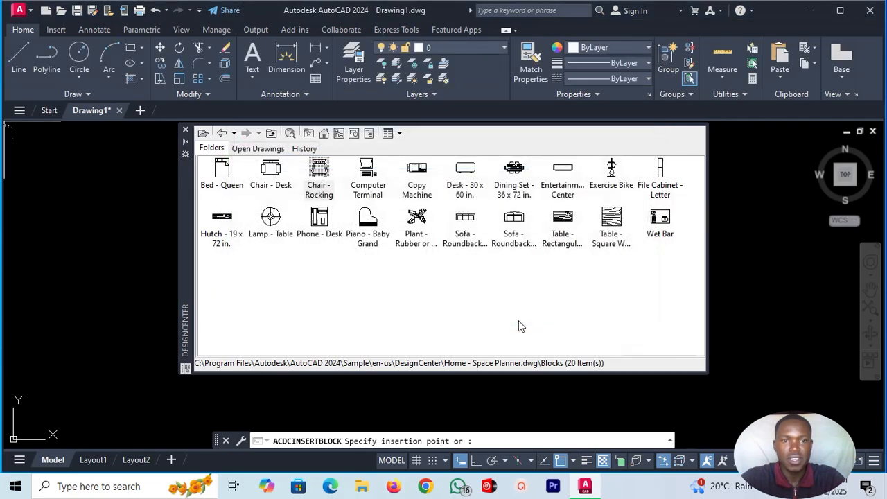
{"action": "left_click", "coordinate": [114, 214]}
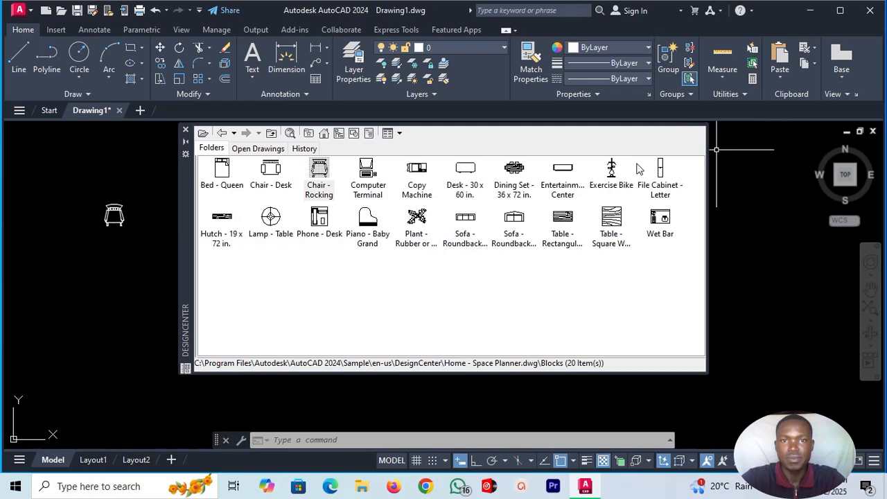
{"action": "left_click", "coordinate": [186, 131]}
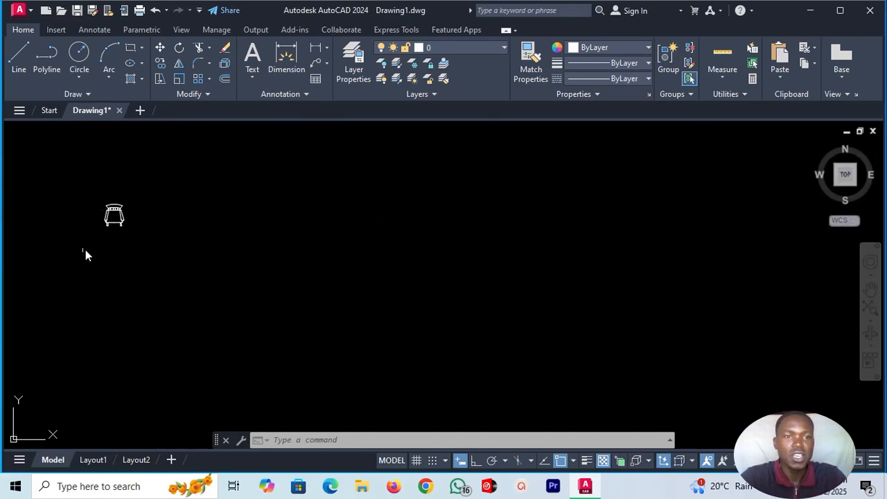
Create a rectangular array of the rocking chair with 13 columns and 1 row.
{"action": "left_click", "coordinate": [199, 80]}
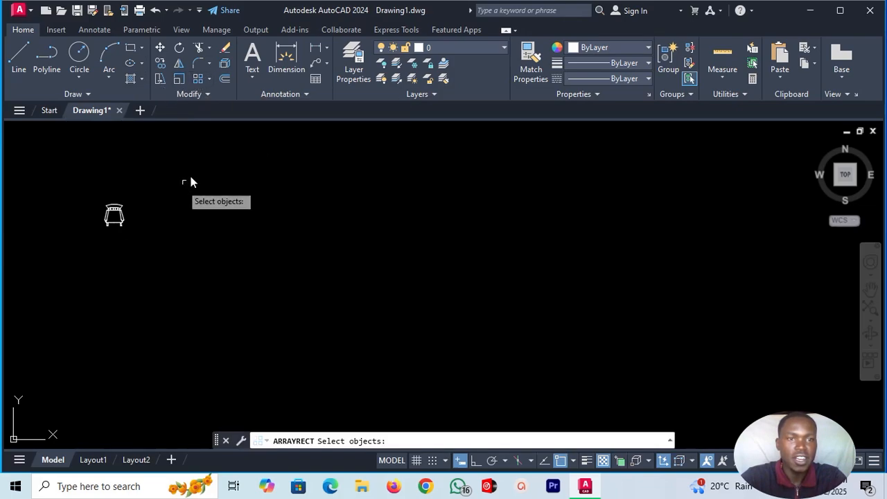
{"action": "left_click", "coordinate": [114, 215]}
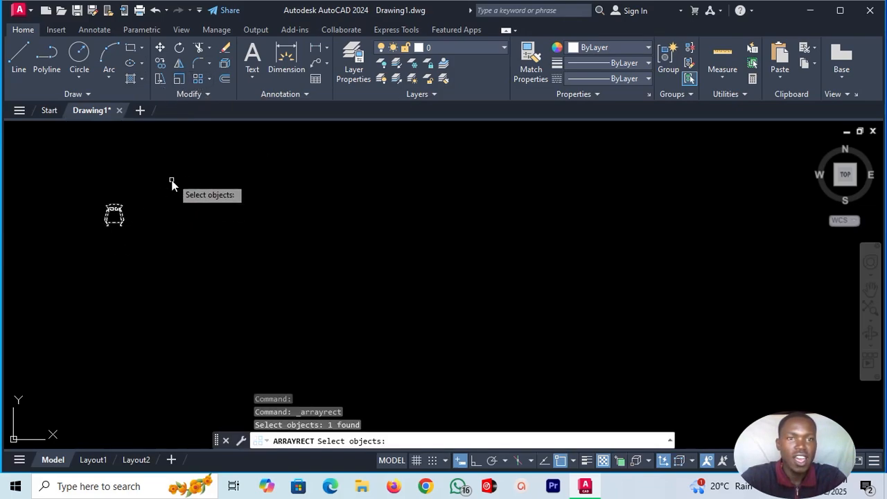
{"action": "key", "text": "Return"}
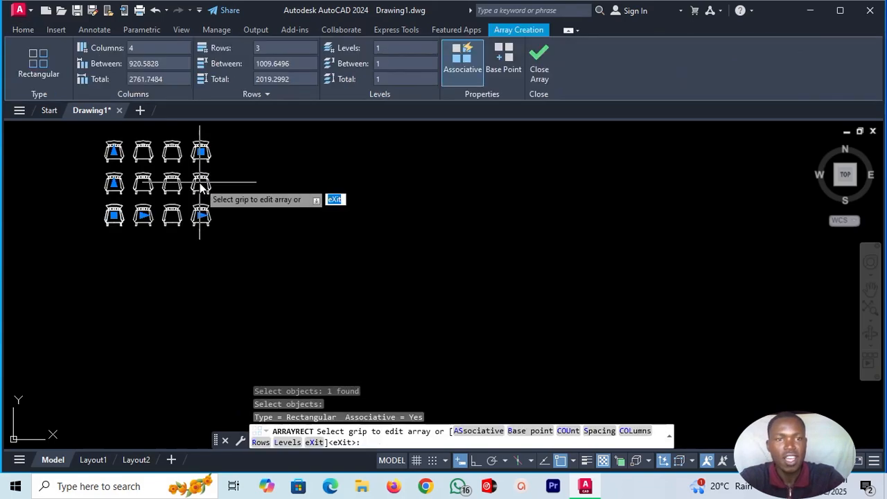
{"action": "left_click", "coordinate": [139, 48]}
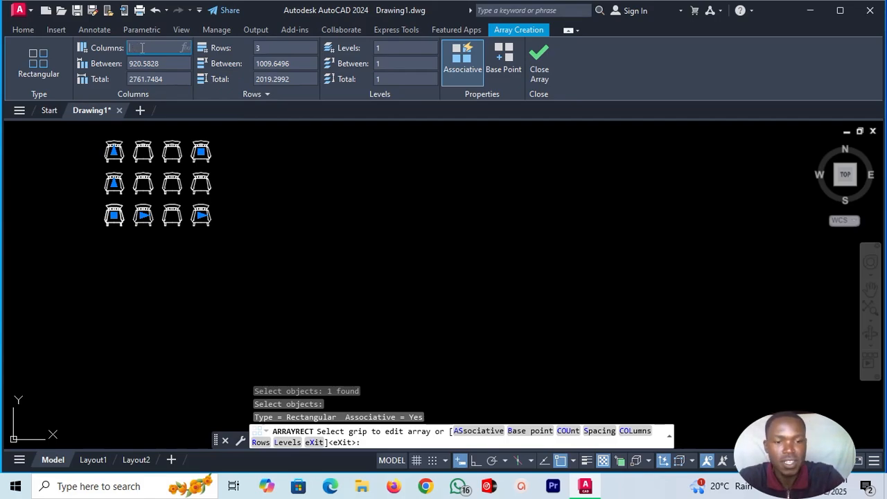
{"action": "left_click", "coordinate": [261, 48]}
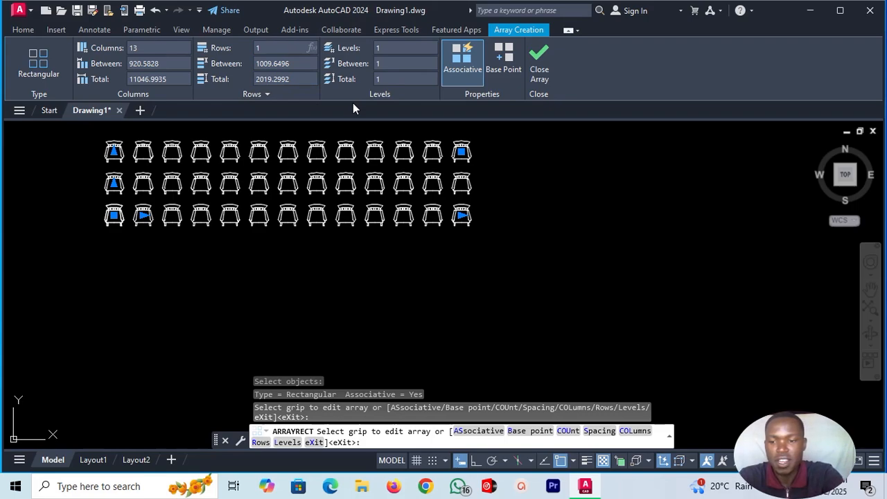
{"action": "key", "text": "Return"}
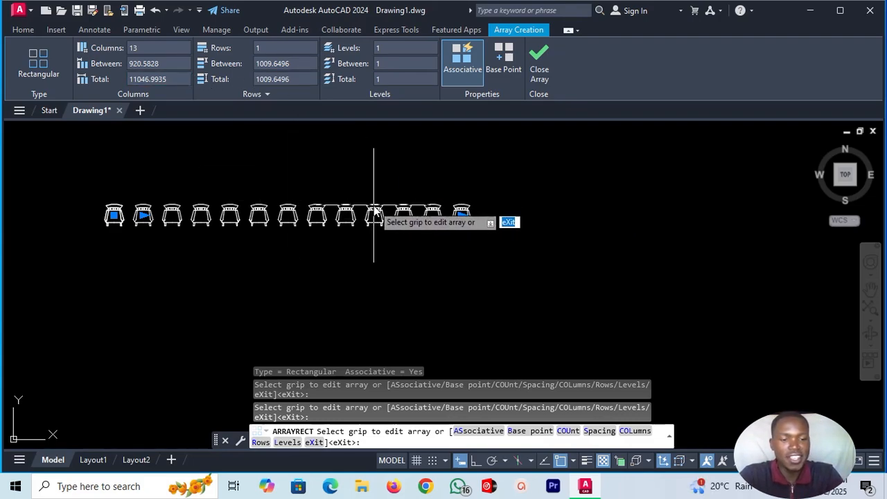
Cancel and undo the rectangular array of chairs, leaving only the single rocking chair.
{"action": "key", "text": "ctrl+z"}
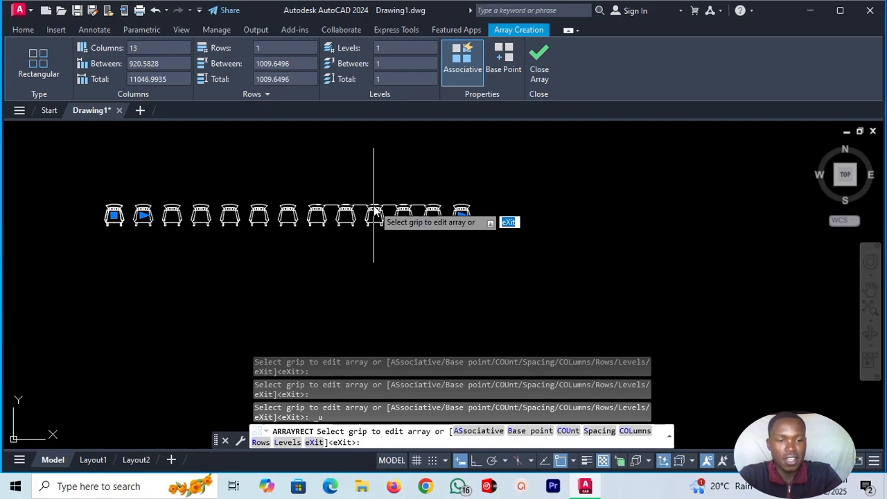
{"action": "key", "text": "ctrl+z"}
{"action": "key", "text": "Escape"}
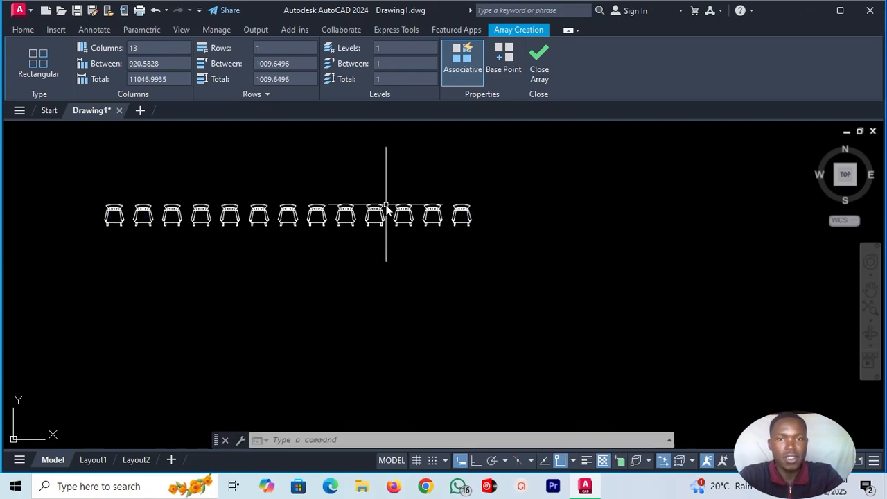
{"action": "key", "text": "ctrl+z"}
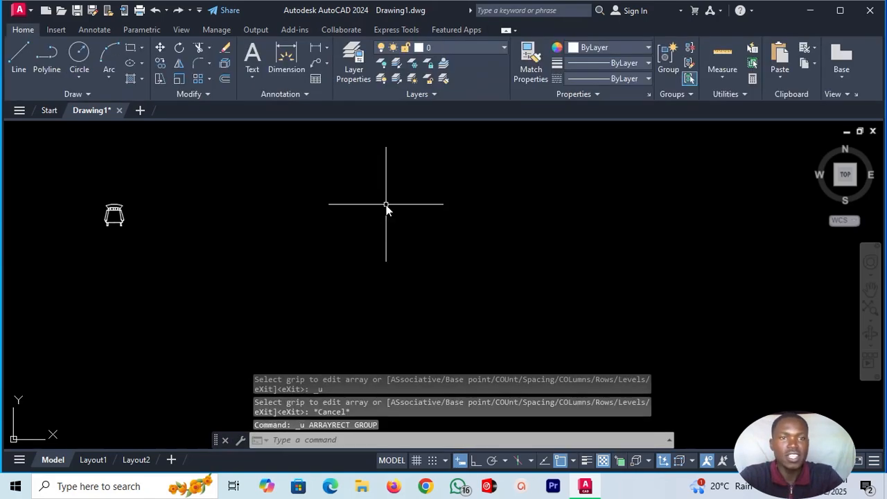
Draw a three-point arc that bulges upward to the right of the rocking chair.
{"action": "left_click", "coordinate": [209, 78]}
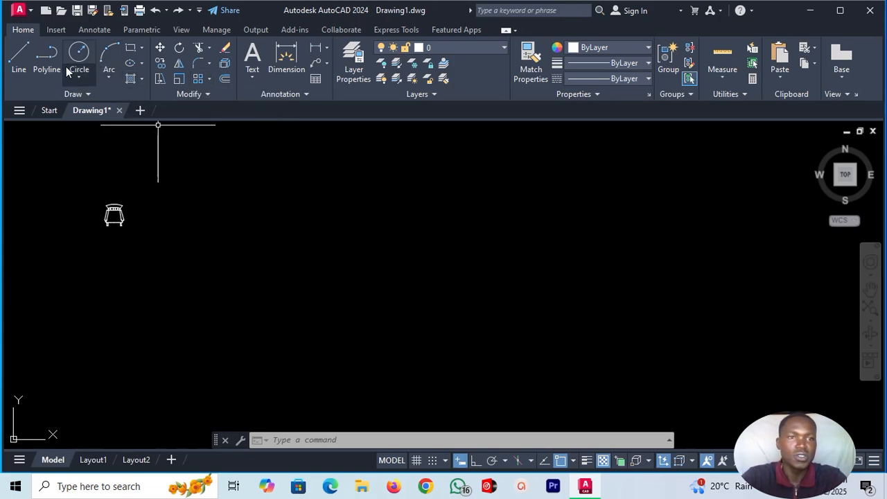
{"action": "left_click", "coordinate": [109, 56]}
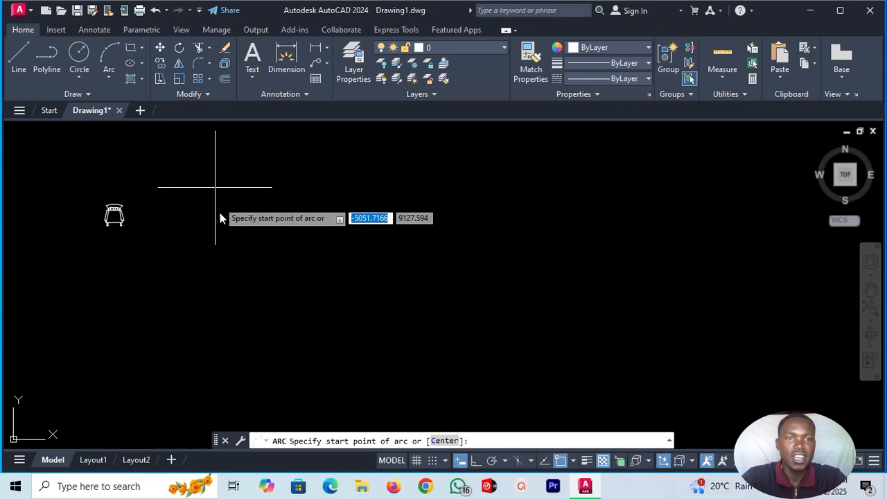
{"action": "left_click", "coordinate": [215, 255]}
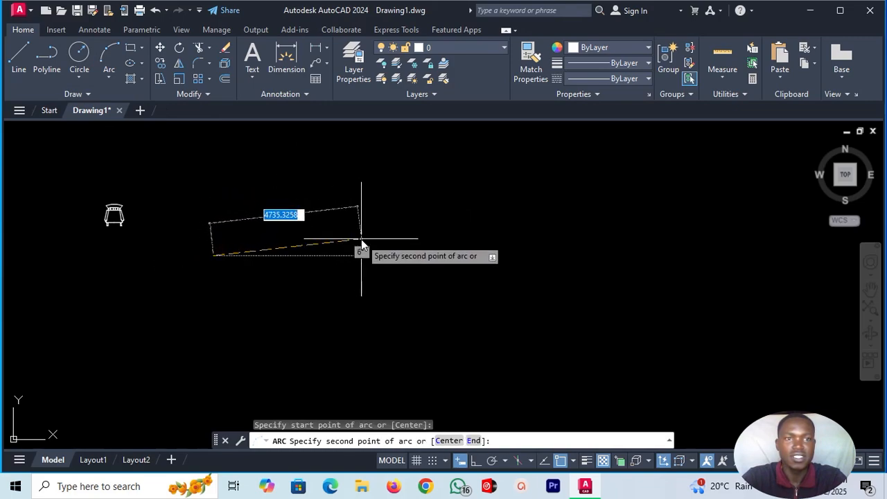
{"action": "left_click", "coordinate": [305, 204]}
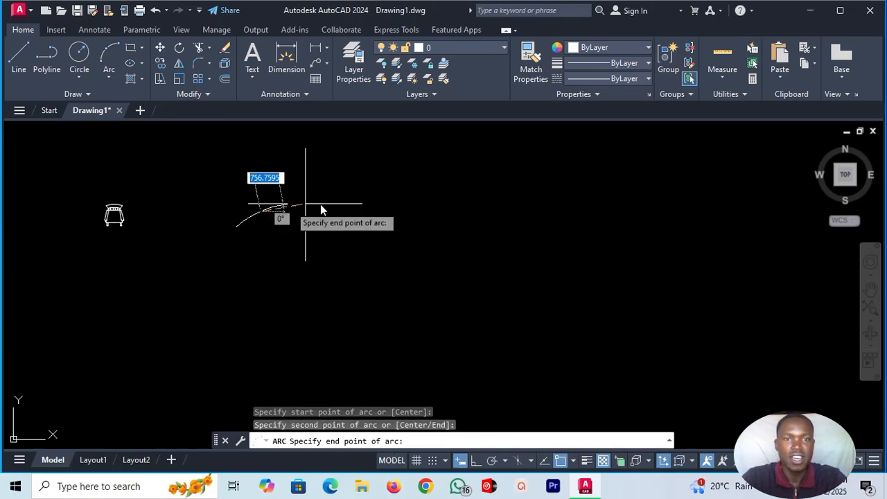
{"action": "left_click", "coordinate": [383, 242]}
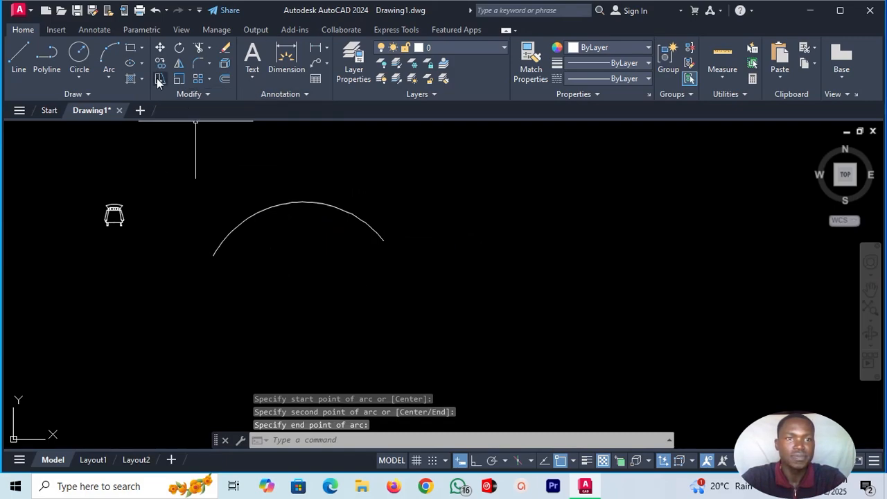
Extend the arc with two tangent Continue arcs, the first dipping downward and the second bulging upward, forming a wavy curve.
{"action": "left_click", "coordinate": [108, 77]}
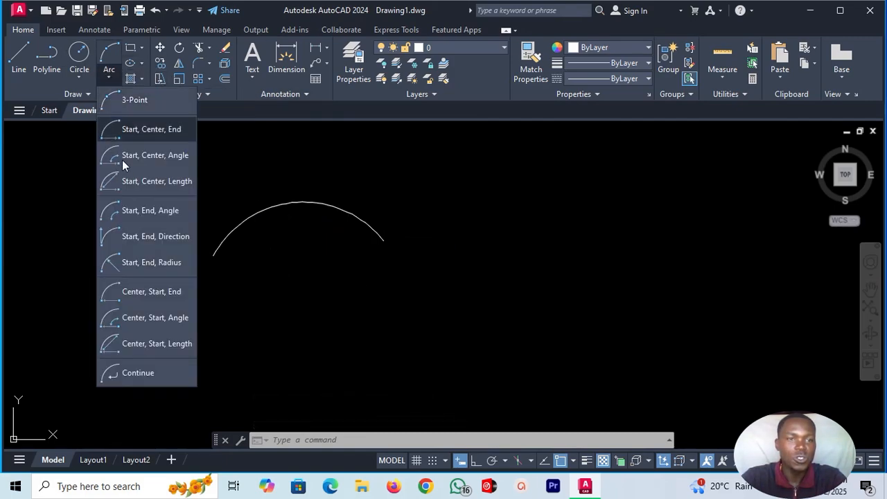
{"action": "left_click", "coordinate": [135, 368]}
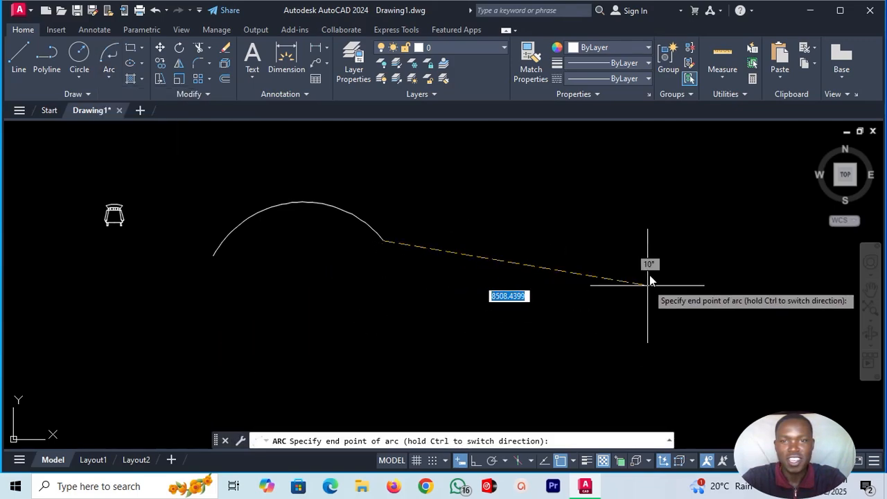
{"action": "left_click", "coordinate": [615, 265]}
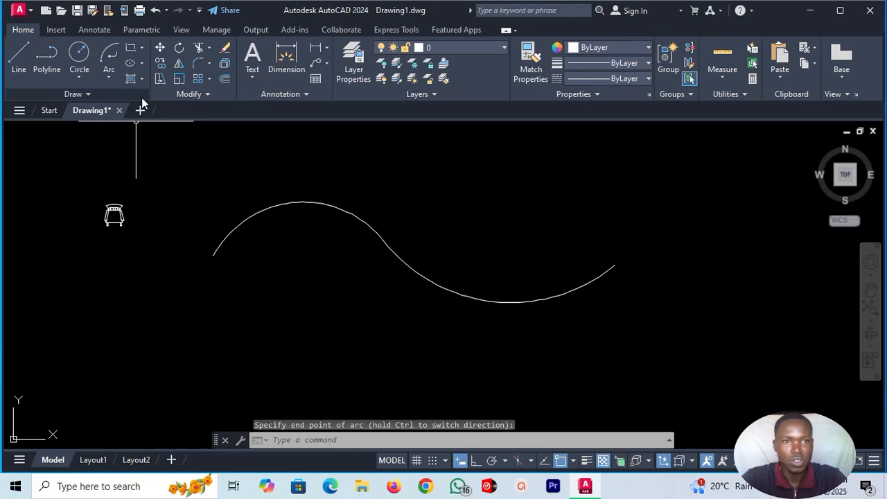
{"action": "left_click", "coordinate": [107, 78]}
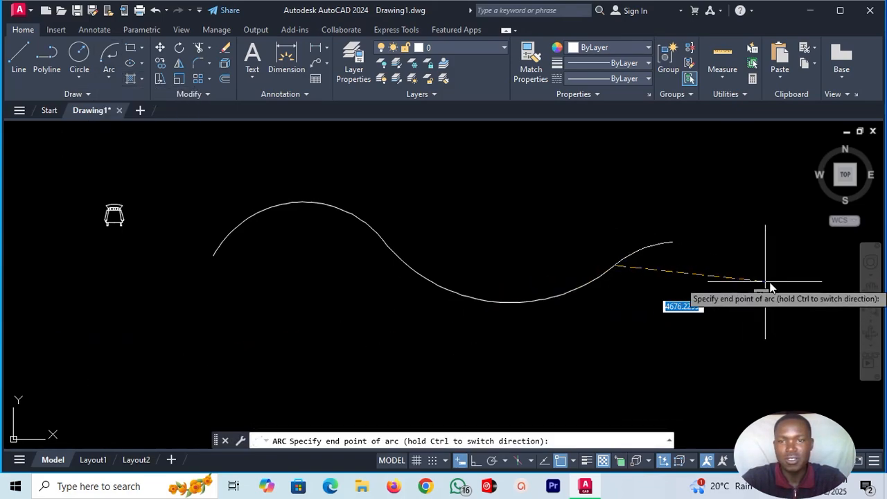
{"action": "left_click", "coordinate": [780, 369]}
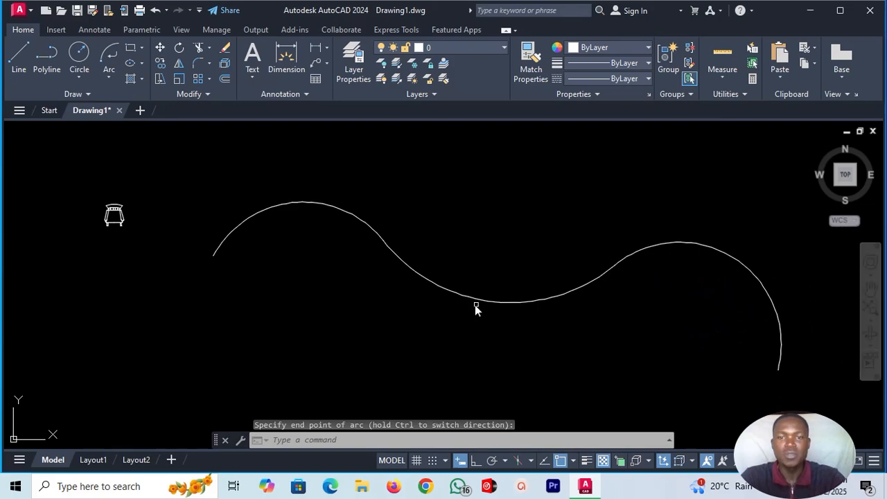
Join the three connected arcs into one polyline.
{"action": "left_click", "coordinate": [306, 203]}
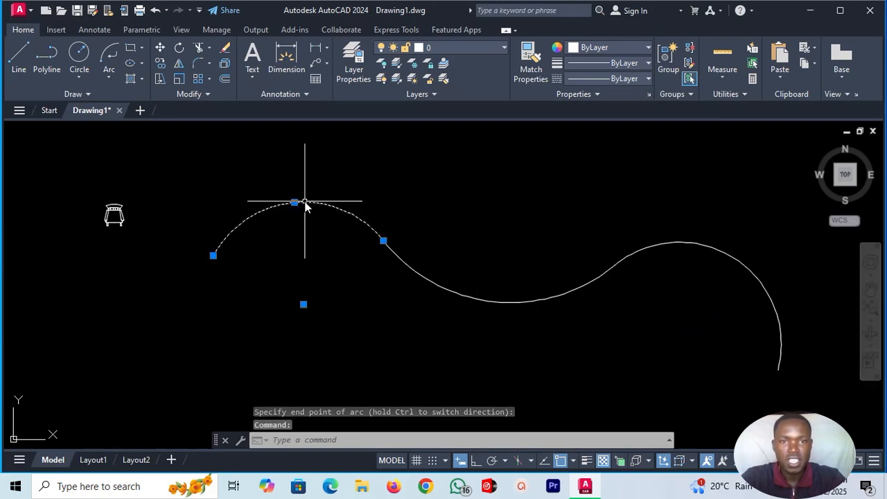
{"action": "left_click", "coordinate": [454, 290]}
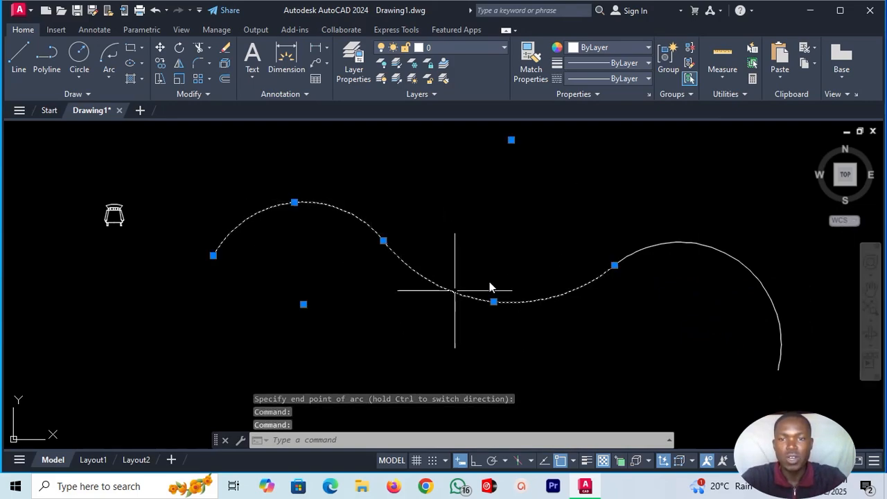
{"action": "left_click", "coordinate": [737, 255]}
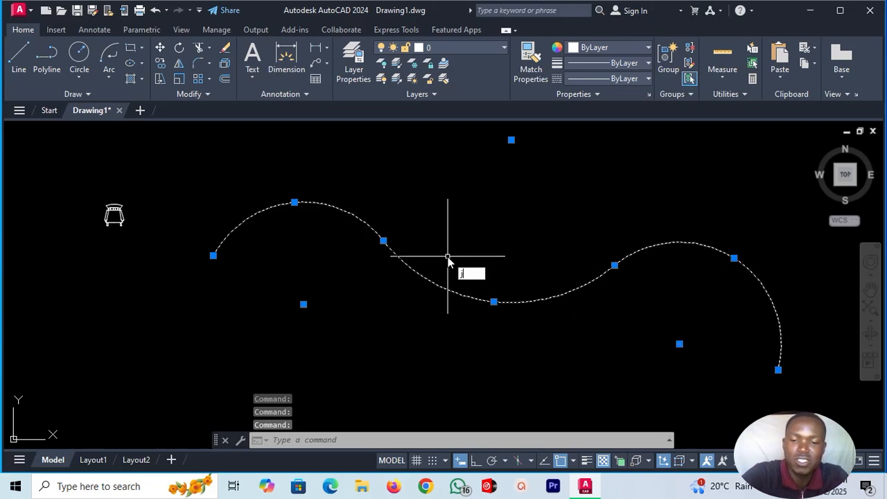
{"action": "type", "text": "oi"}
{"action": "key", "text": "Return"}
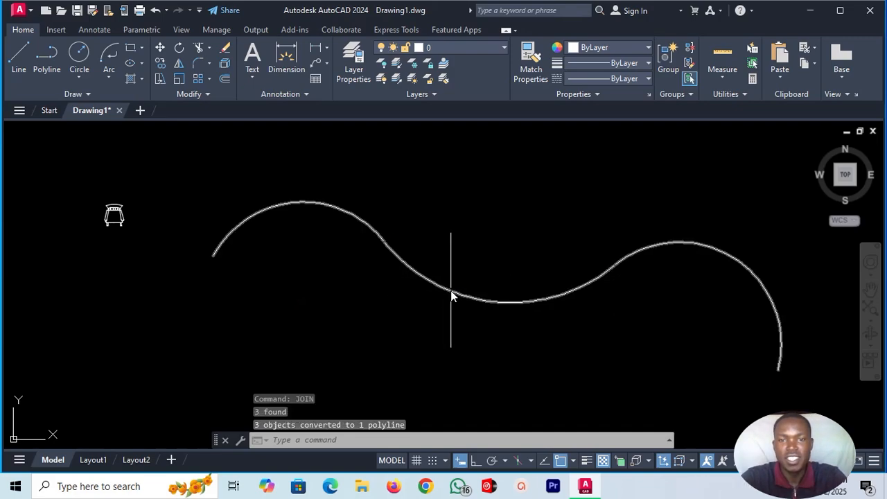
Move the rocking chair about 3100 units so it sits just above the left end of the wavy polyline, and clear the selection.
{"action": "left_click", "coordinate": [451, 290]}
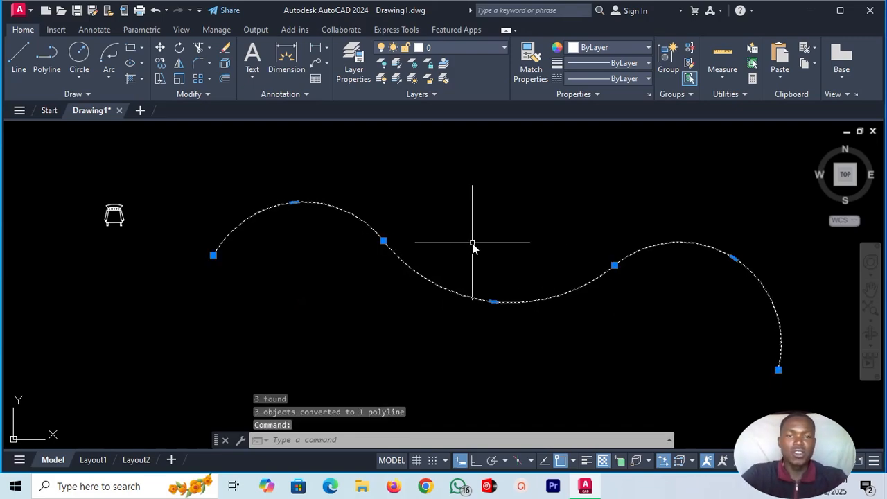
{"action": "left_click", "coordinate": [118, 214]}
{"action": "left_click", "coordinate": [115, 206]}
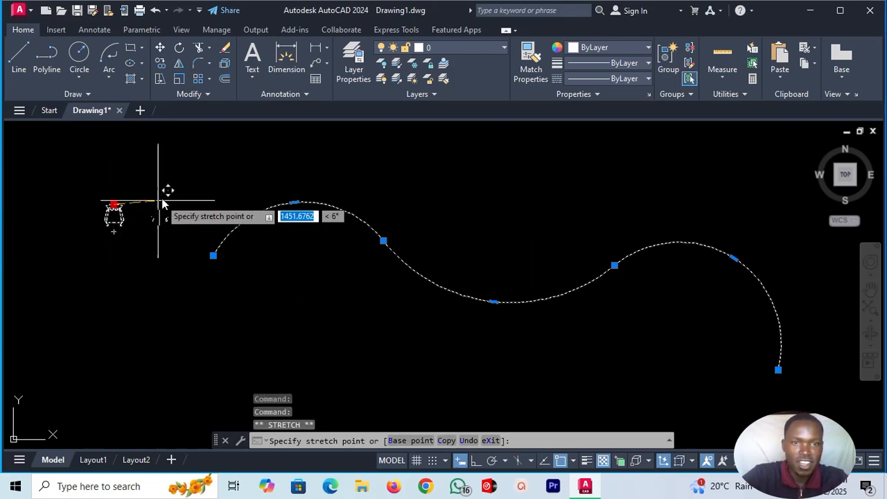
{"action": "left_click", "coordinate": [212, 209]}
{"action": "left_click", "coordinate": [307, 256]}
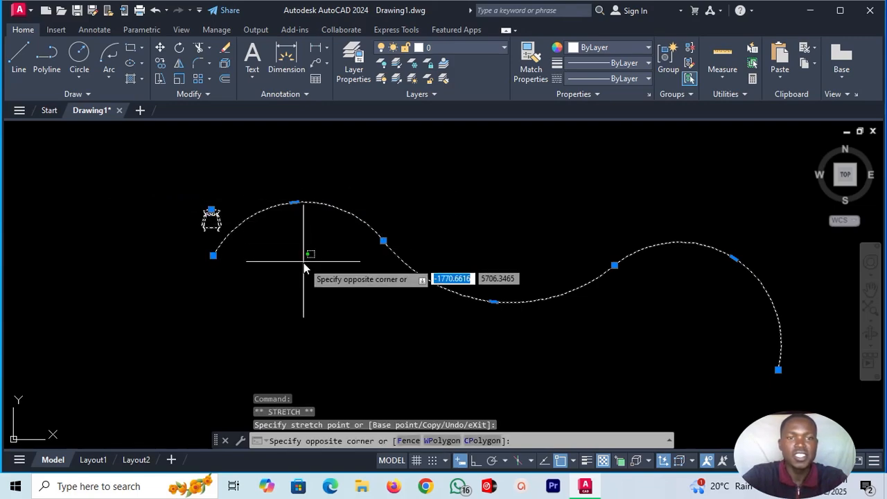
{"action": "key", "text": "Escape"}
{"action": "key", "text": "Escape"}
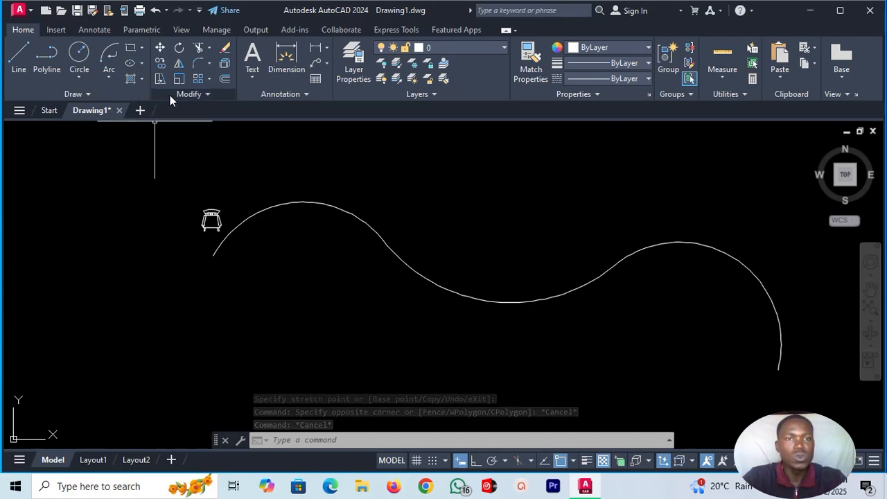
Create a path array of the rocking chair along the wavy polyline with 3 rows.
{"action": "left_click", "coordinate": [209, 79]}
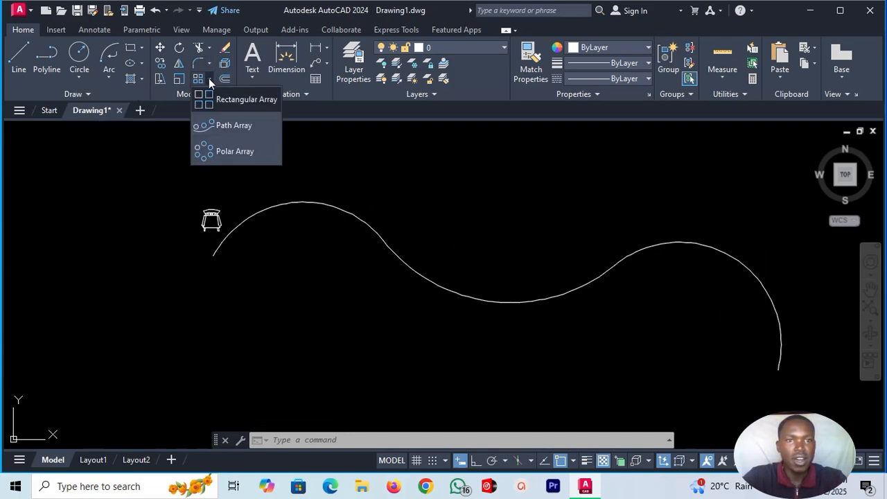
{"action": "left_click", "coordinate": [223, 128]}
{"action": "left_click", "coordinate": [213, 219]}
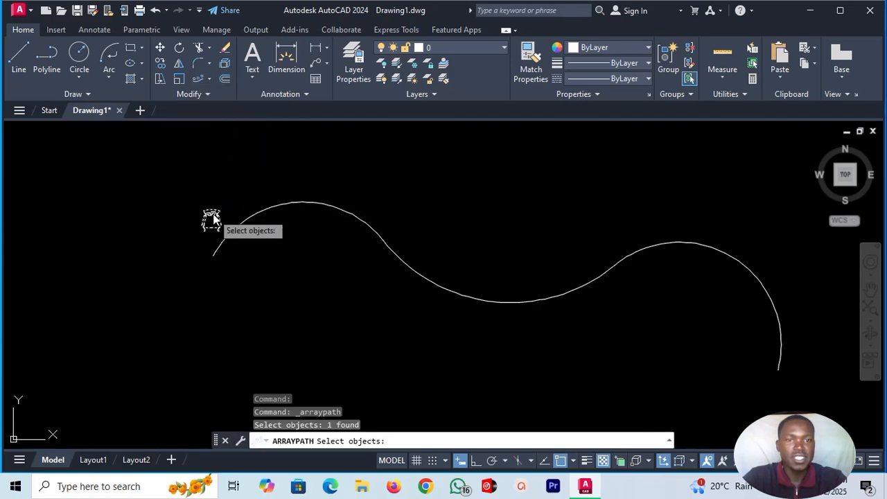
{"action": "key", "text": "Return"}
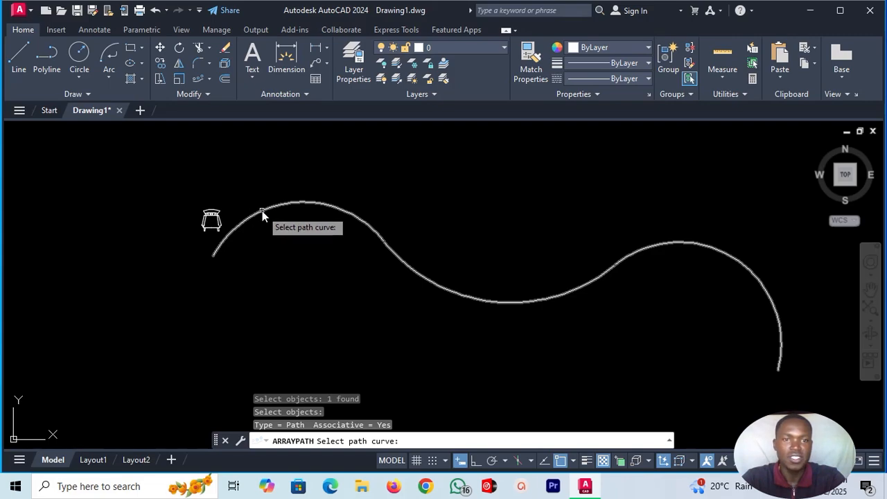
{"action": "left_click", "coordinate": [262, 211]}
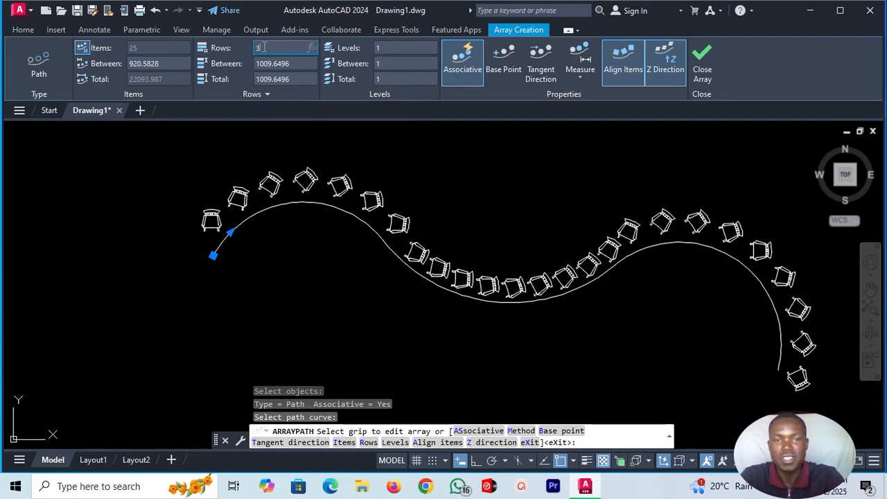
{"action": "key", "text": "Return"}
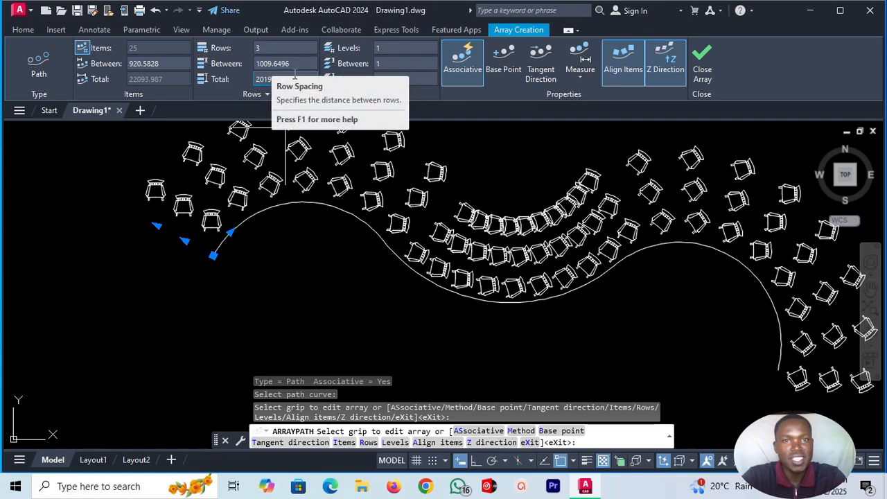
Set the spacing between items of the path array to 1000.
{"action": "left_click", "coordinate": [156, 63]}
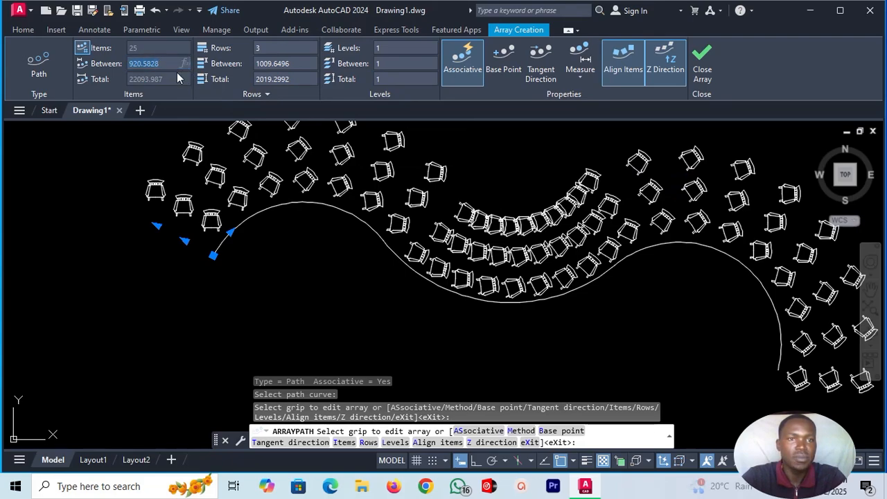
{"action": "type", "text": "1"}
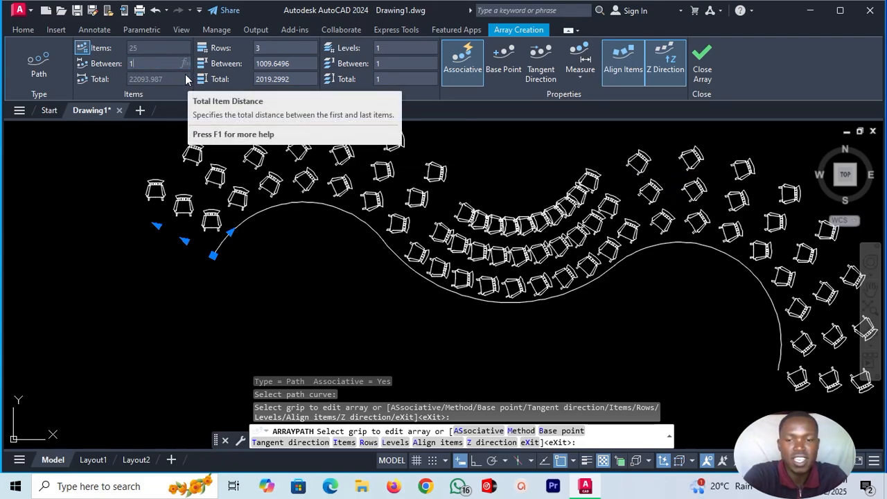
{"action": "type", "text": "000"}
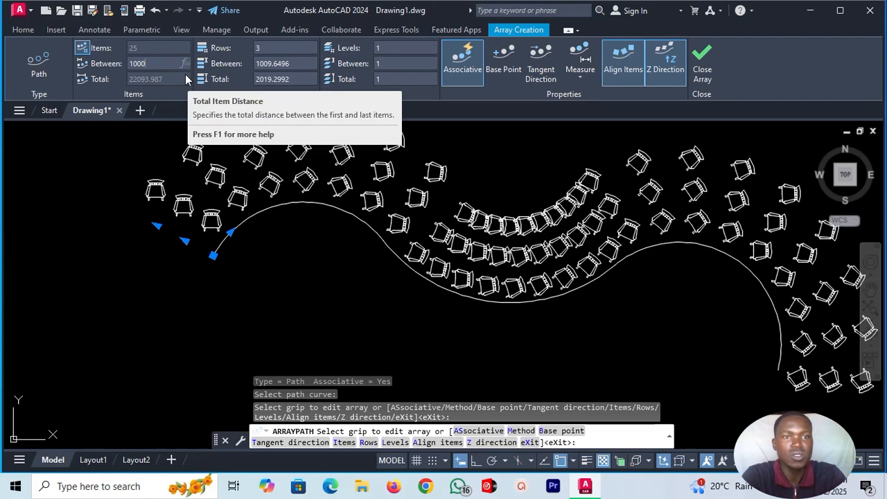
{"action": "key", "text": "Return"}
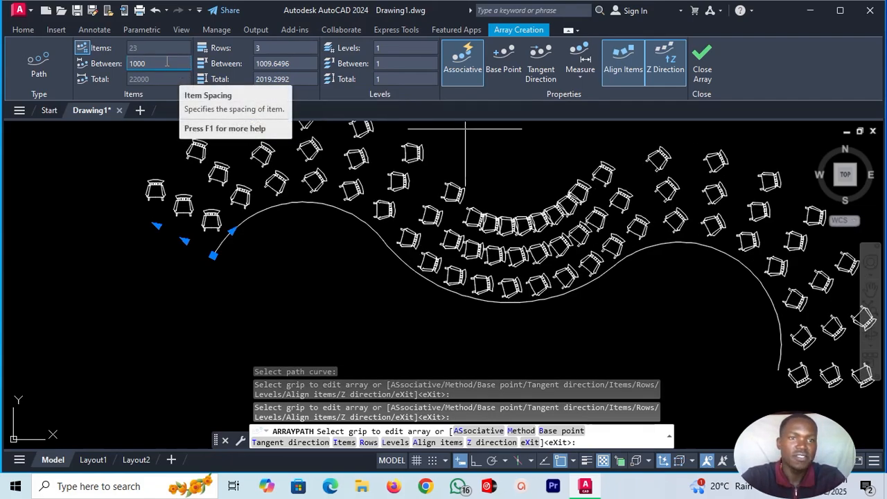
Set the path array's item spacing to 5000 and exit the array command.
{"action": "left_click", "coordinate": [145, 64]}
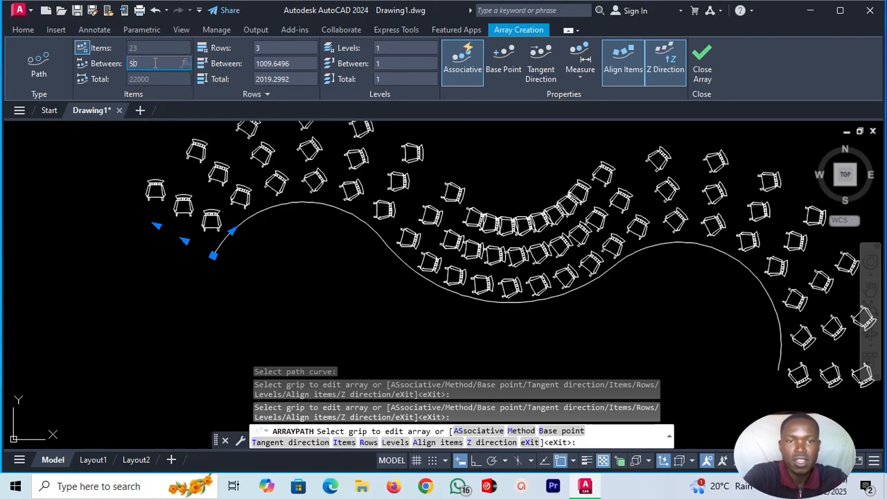
{"action": "key", "text": "Return"}
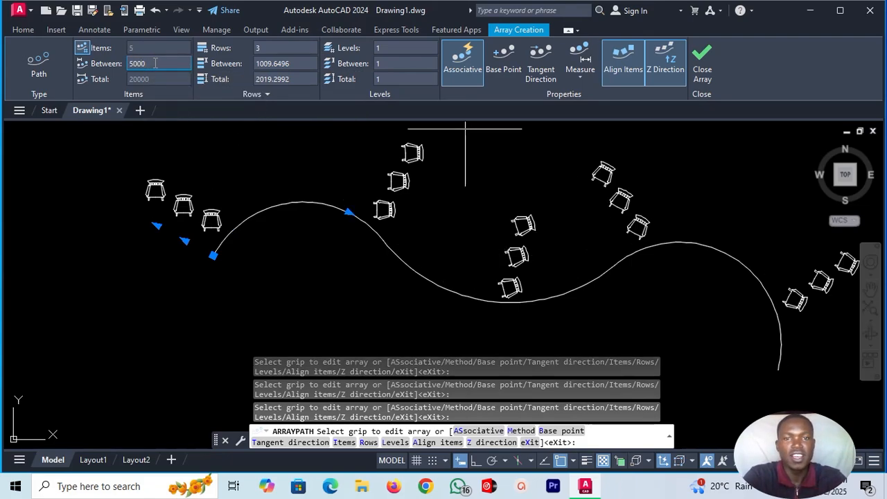
{"action": "scroll", "coordinate": [479, 185], "scroll_direction": "down", "scroll_amount": 2}
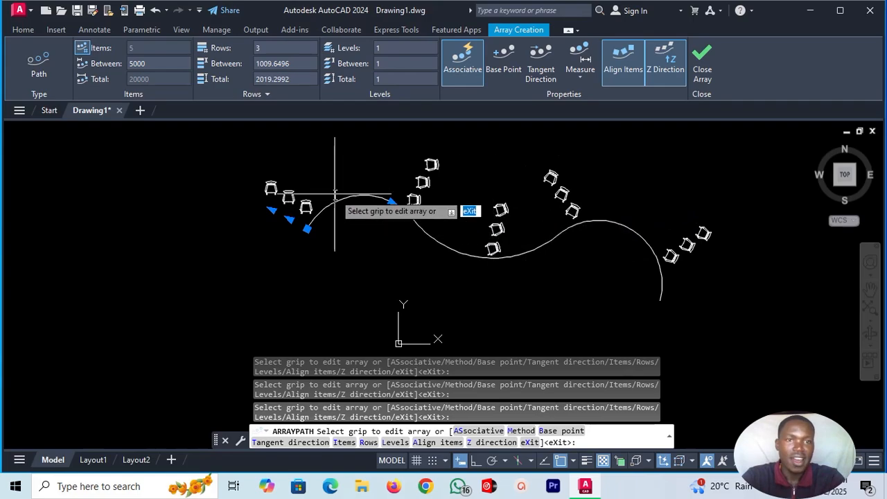
{"action": "left_click", "coordinate": [24, 29]}
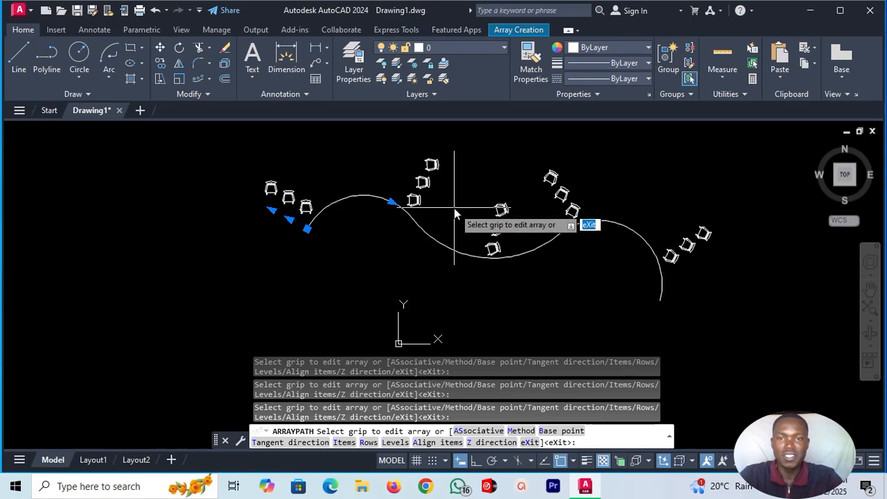
{"action": "key", "text": "Escape"}
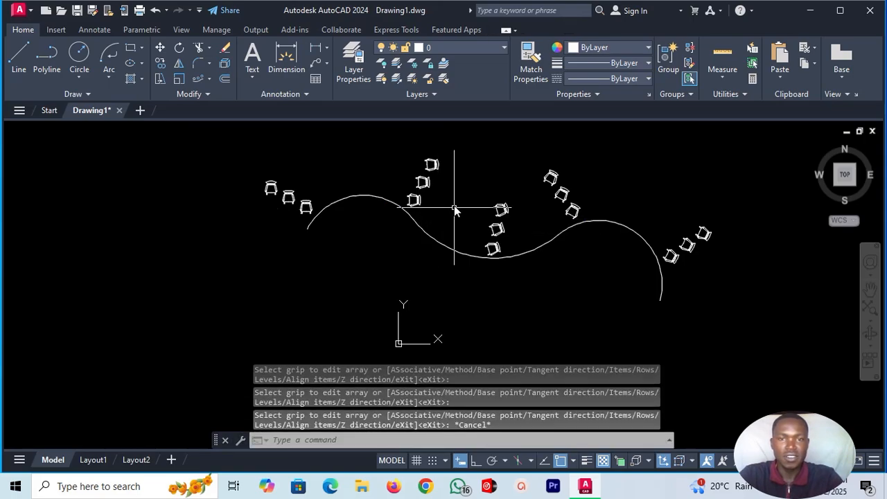
Delete the path array of chairs, keeping only the wavy polyline.
{"action": "left_click", "coordinate": [416, 199]}
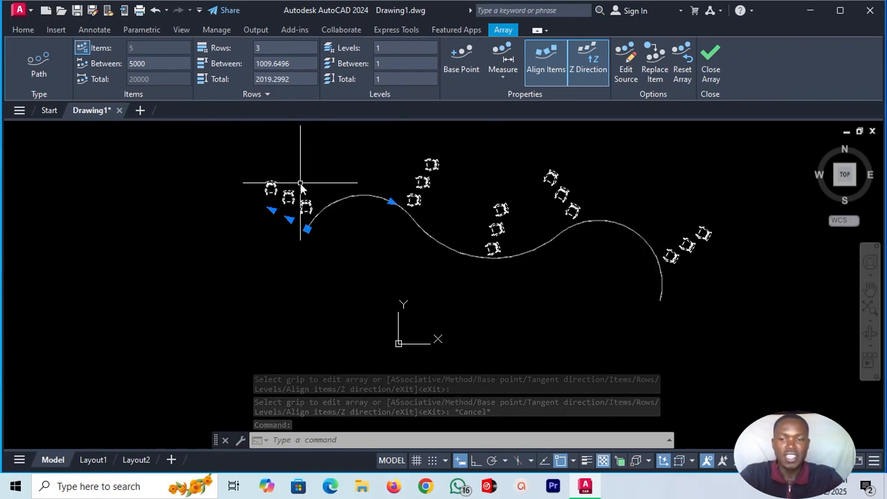
{"action": "key", "text": "Delete"}
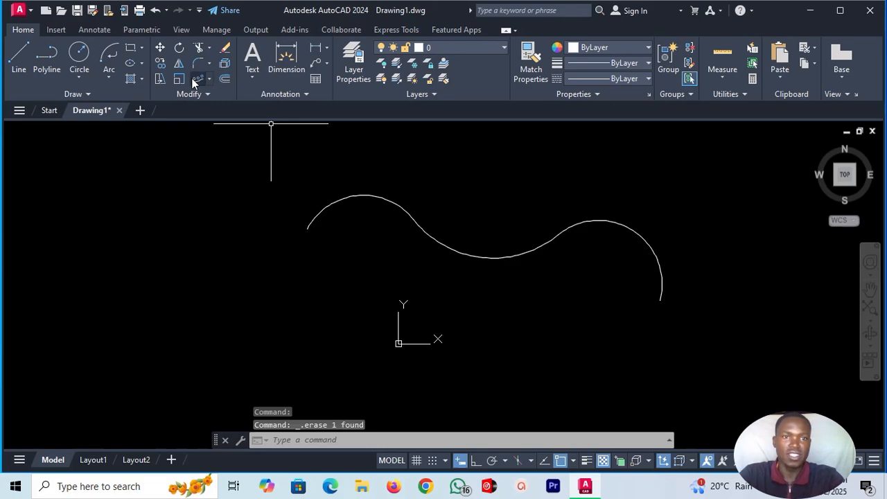
{"action": "left_click", "coordinate": [211, 77]}
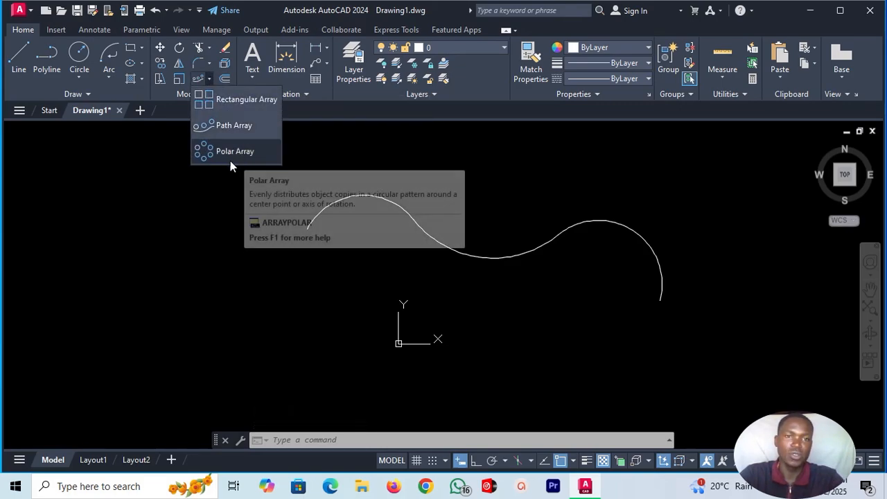
{"action": "left_click", "coordinate": [186, 167]}
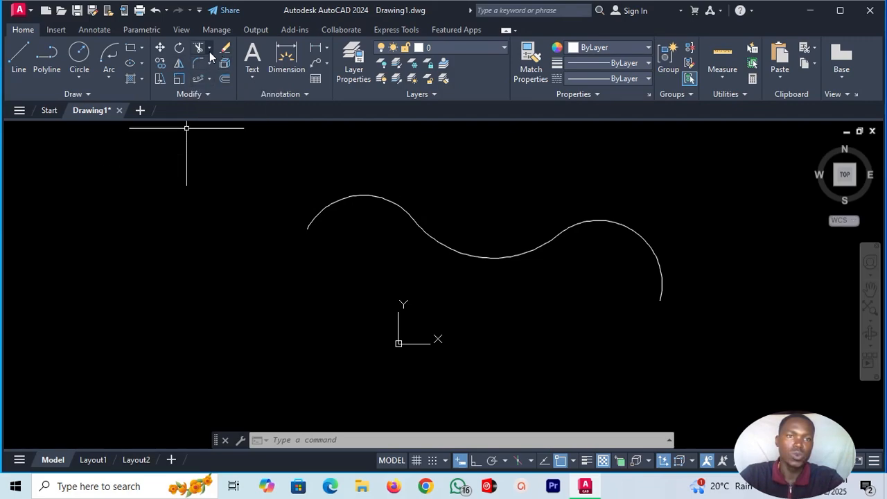
{"action": "left_click", "coordinate": [180, 79]}
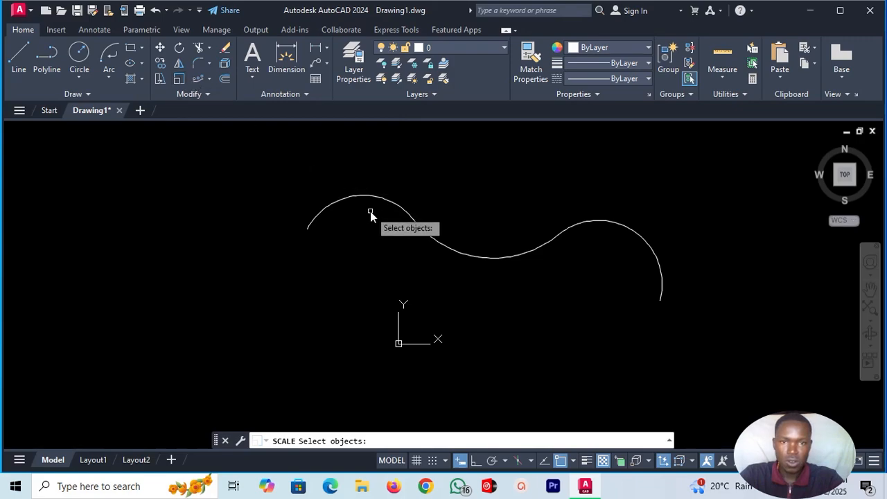
{"action": "key", "text": "Escape"}
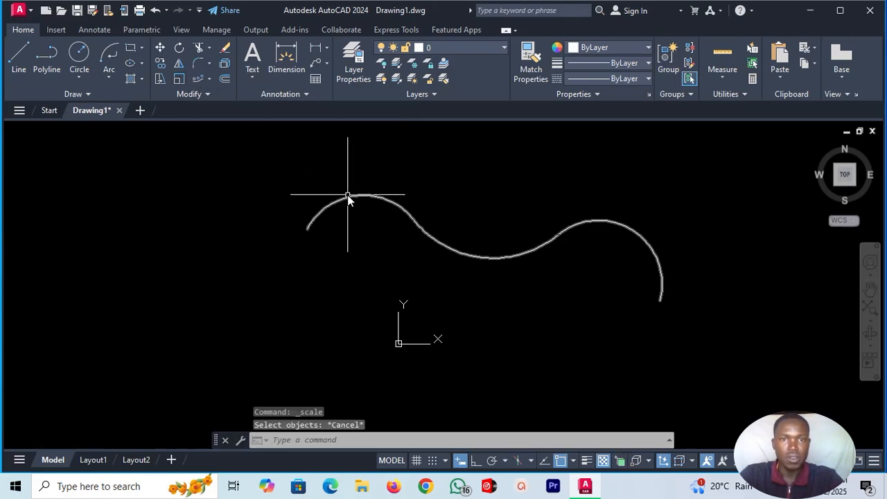
Delete the wavy polyline and draw a small rectangle in the upper left part of the empty drawing area.
{"action": "left_click", "coordinate": [349, 196]}
{"action": "key", "text": "Delete"}
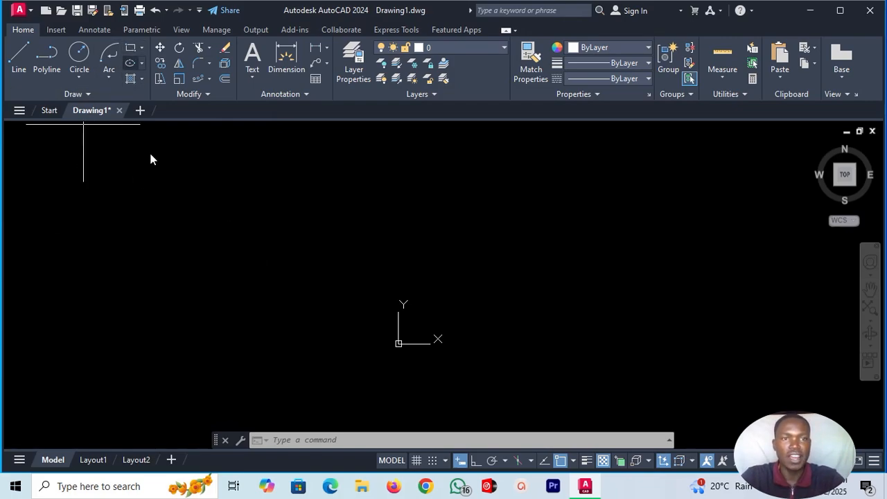
{"action": "left_click", "coordinate": [180, 197]}
{"action": "left_click", "coordinate": [257, 253]}
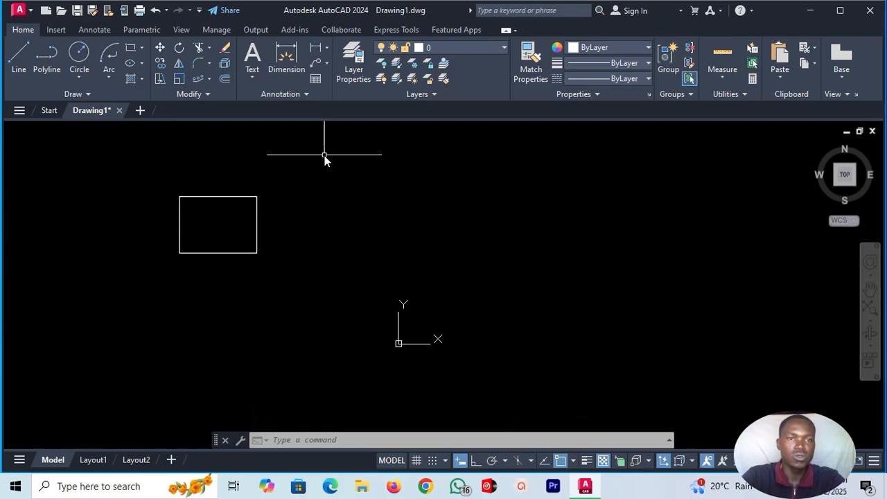
Scale the rectangle by a factor of 10 from its lower-left corner.
{"action": "left_click", "coordinate": [178, 80]}
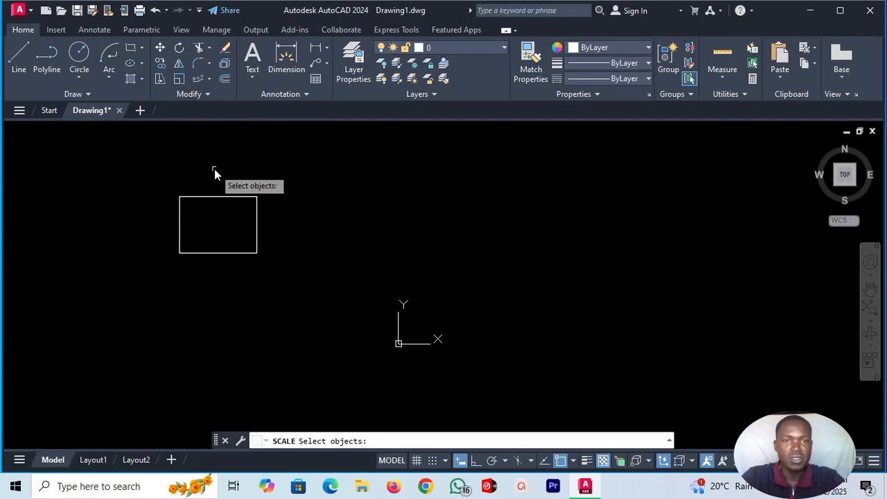
{"action": "left_click", "coordinate": [225, 198]}
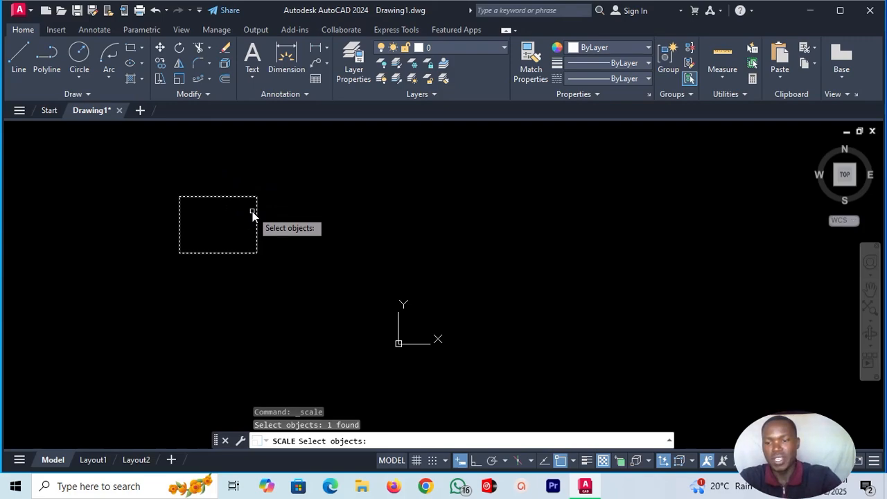
{"action": "key", "text": "Return"}
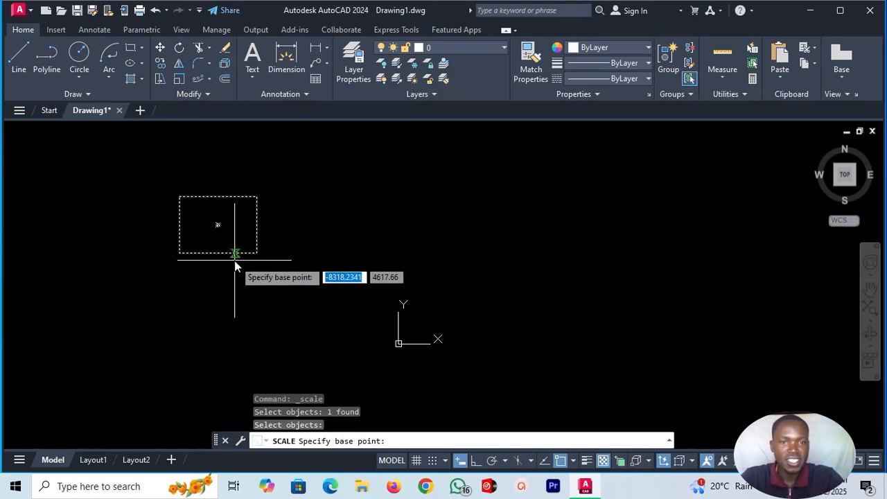
{"action": "left_click", "coordinate": [180, 254]}
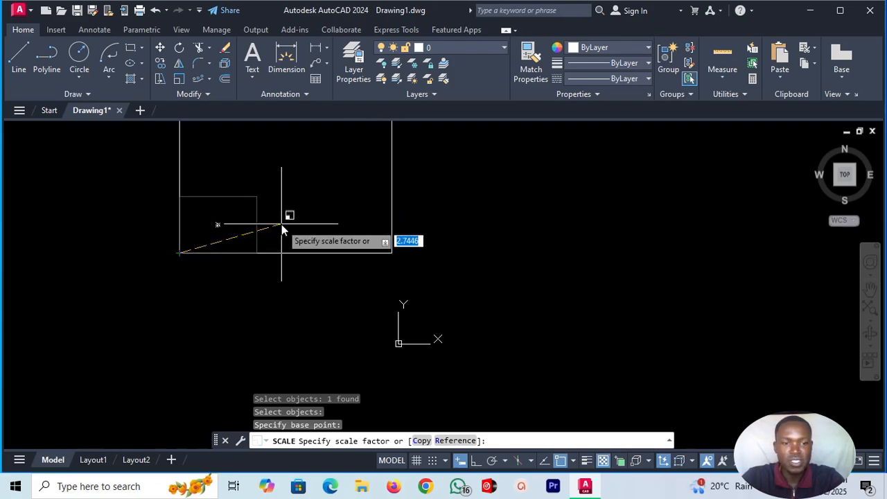
{"action": "type", "text": "10"}
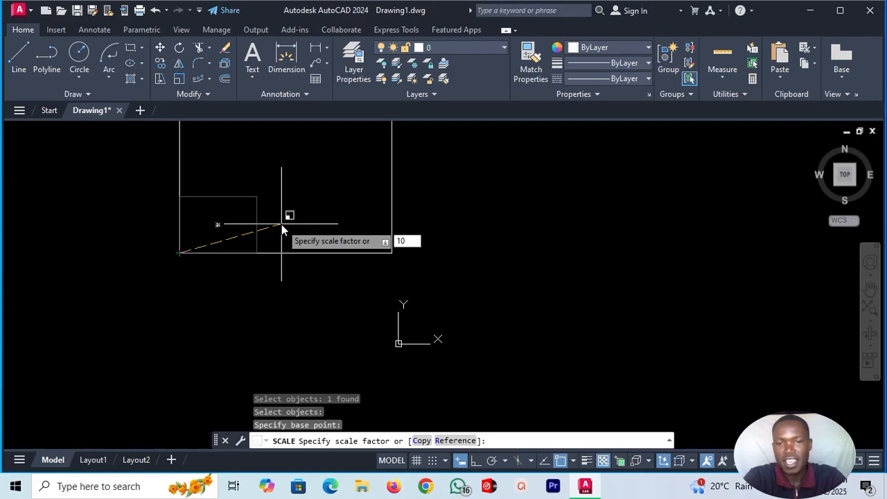
{"action": "key", "text": "Return"}
Scale the enlarged rectangle by a factor of 1, using its lower-left corner as base point.
{"action": "scroll", "coordinate": [319, 326], "scroll_direction": "down", "scroll_amount": 8}
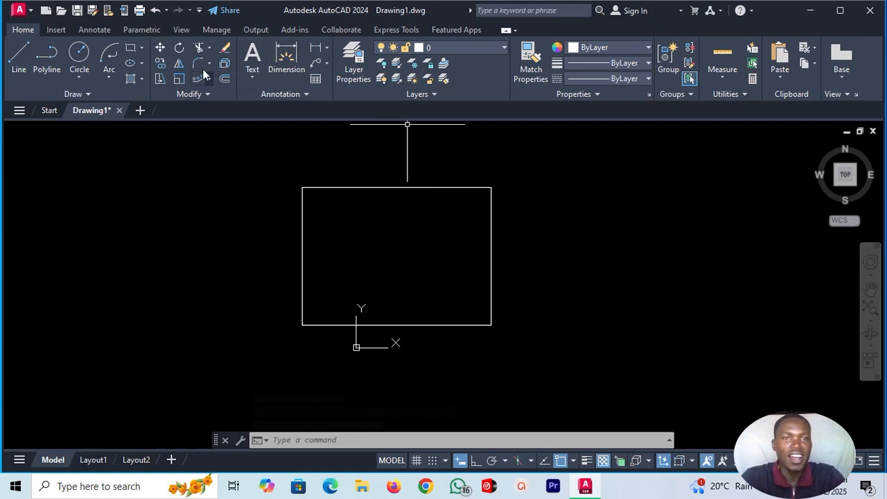
{"action": "left_click", "coordinate": [179, 78]}
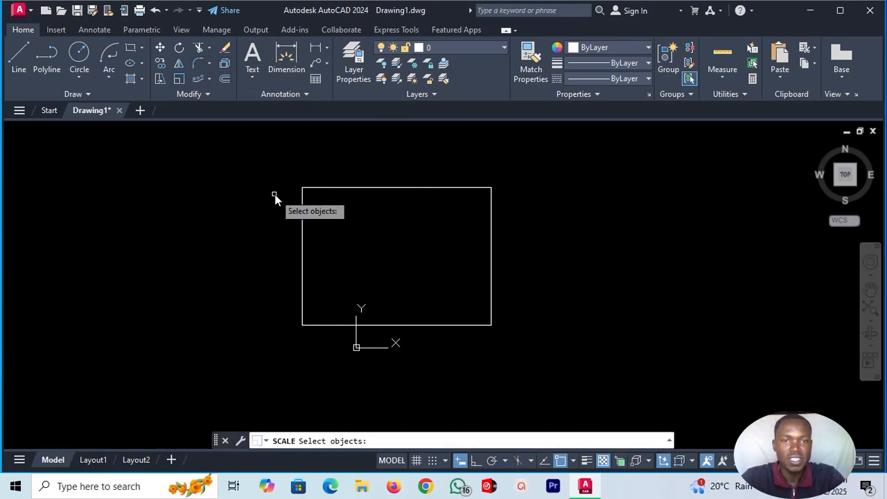
{"action": "left_click", "coordinate": [320, 186]}
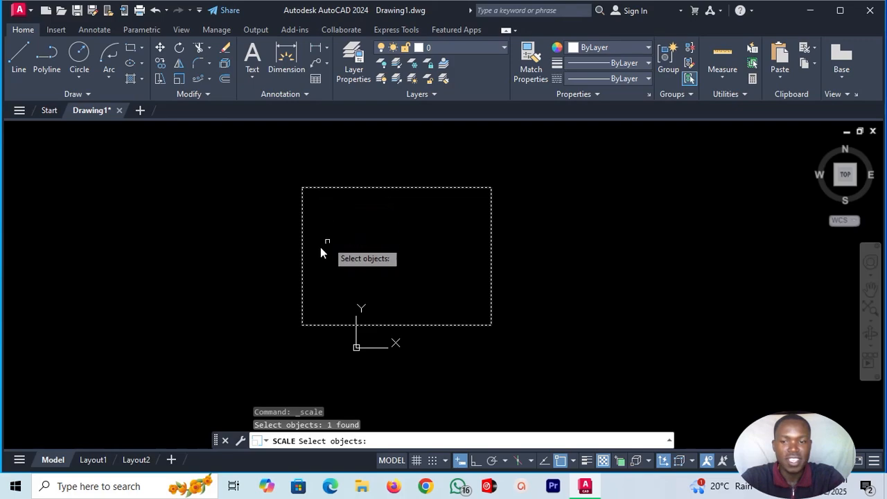
{"action": "key", "text": "Return"}
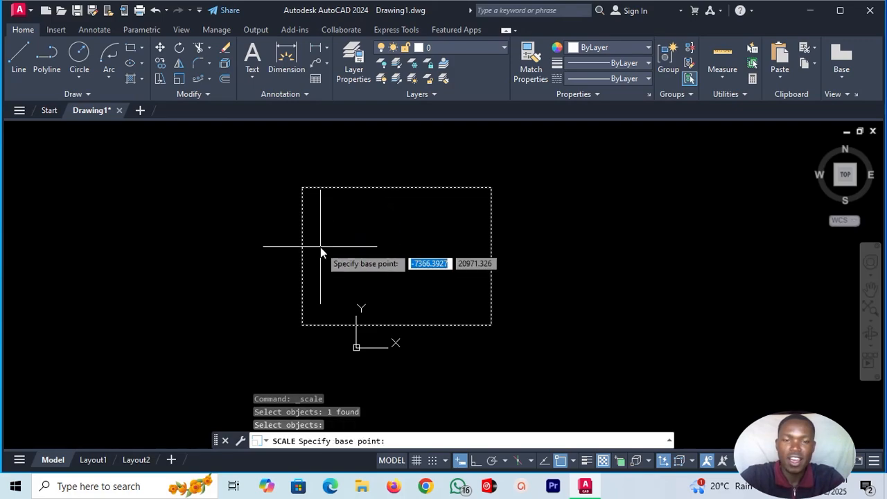
{"action": "left_click", "coordinate": [303, 326]}
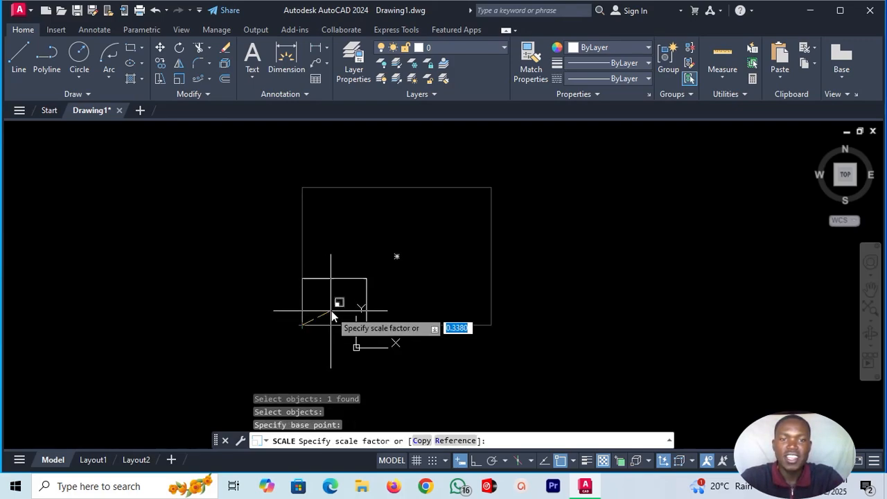
{"action": "type", "text": "1"}
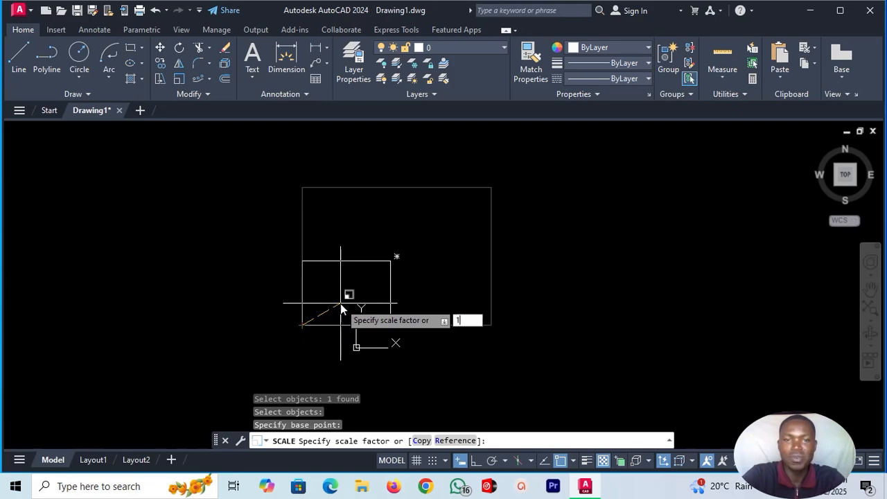
{"action": "key", "text": "Return"}
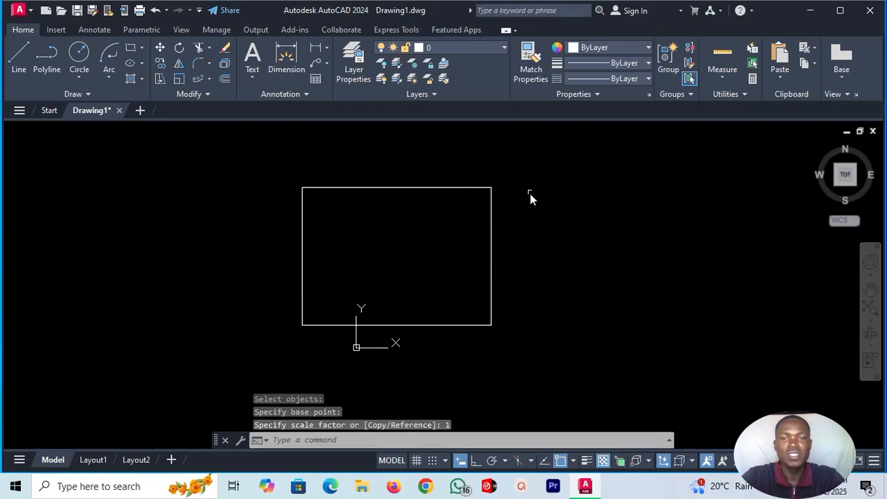
Delete the scaled rectangle from the drawing.
{"action": "scroll", "coordinate": [531, 153], "scroll_direction": "up", "scroll_amount": 2}
{"action": "scroll", "coordinate": [531, 153], "scroll_direction": "down", "scroll_amount": 2}
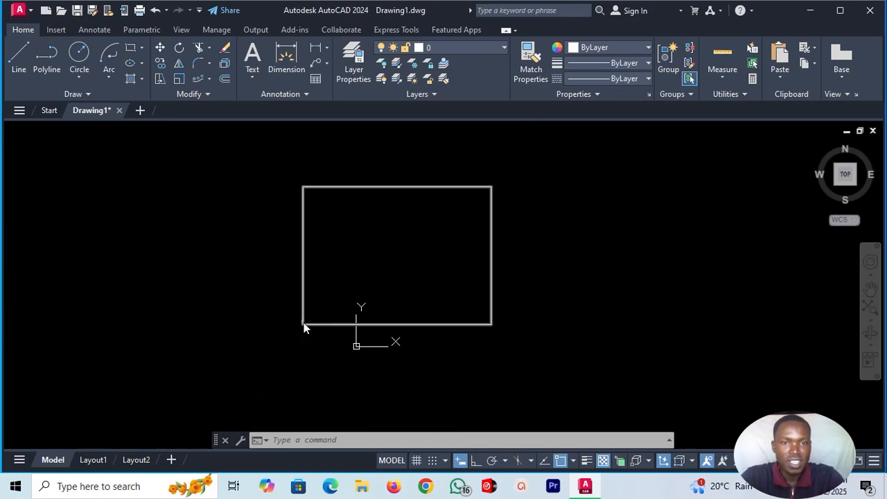
{"action": "left_click", "coordinate": [326, 187]}
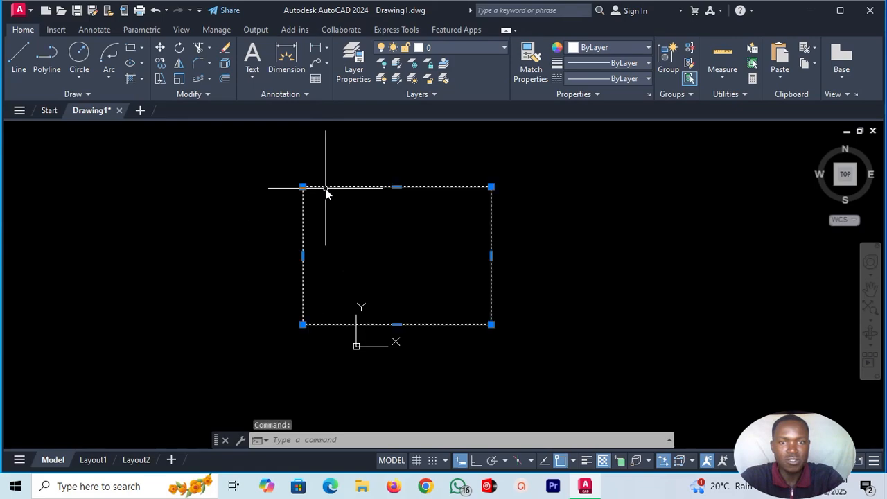
{"action": "key", "text": "Delete"}
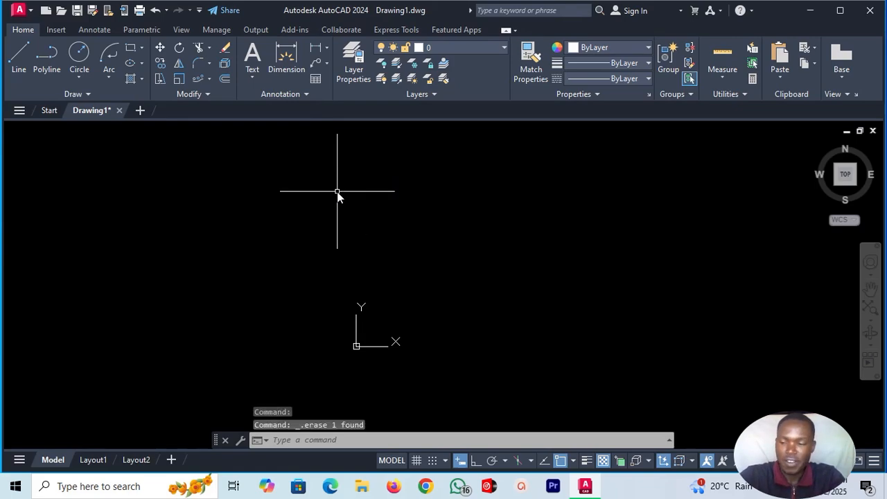
Draw a 1000 by 1000 square with the Rectangle command, left of the coordinate origin.
{"action": "left_click", "coordinate": [128, 46]}
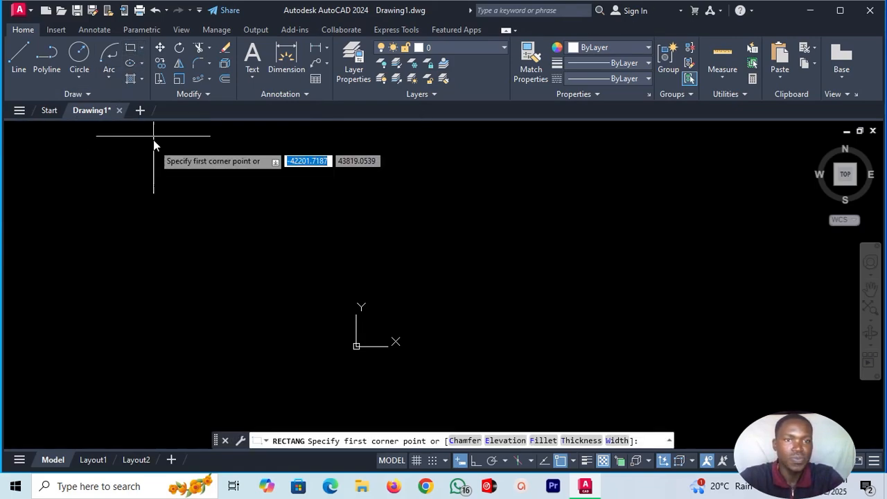
{"action": "left_click", "coordinate": [138, 287]}
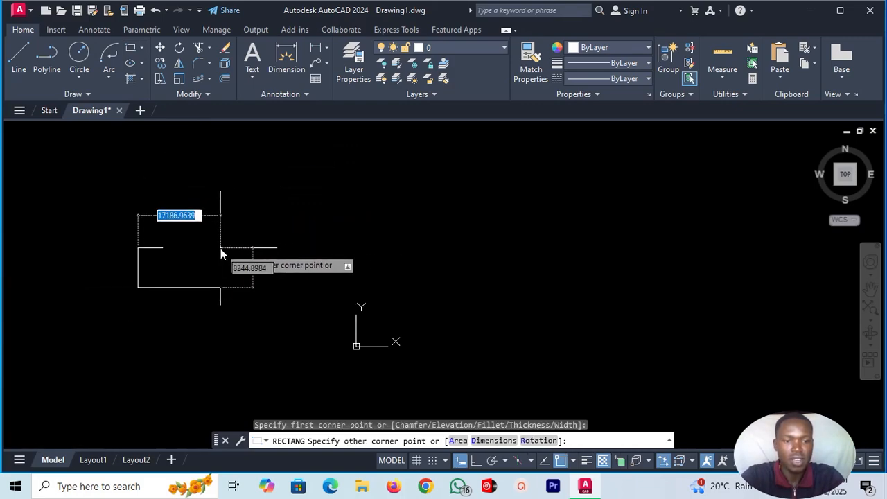
{"action": "type", "text": "1000"}
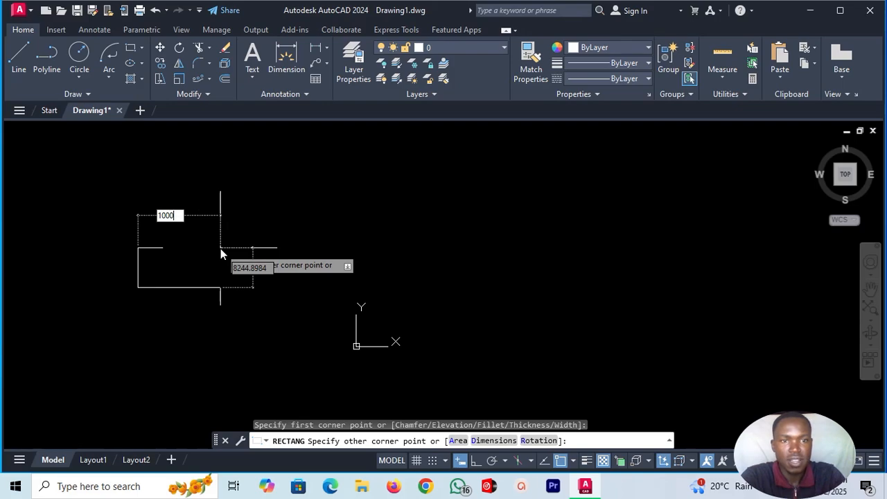
{"action": "key", "text": "Tab"}
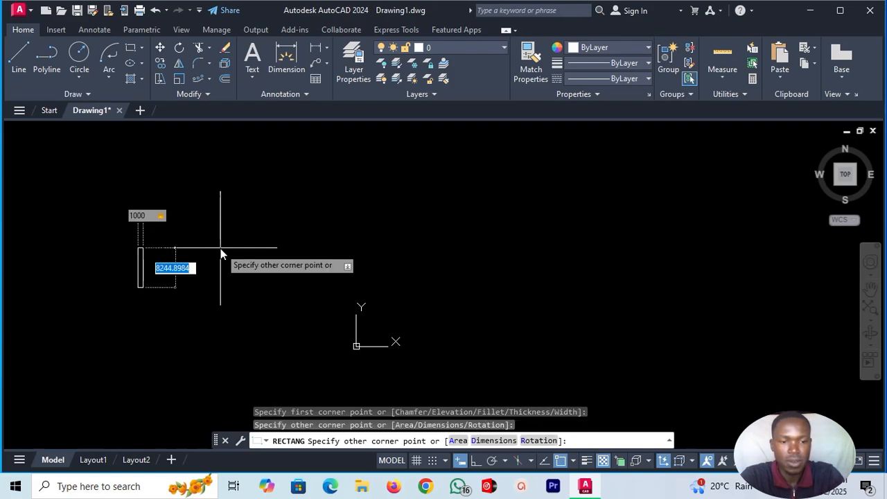
{"action": "type", "text": "1000"}
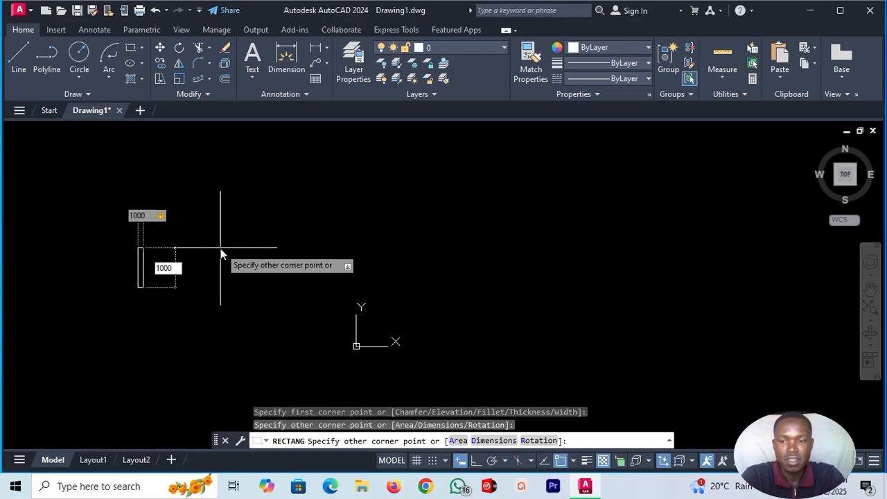
{"action": "key", "text": "Return"}
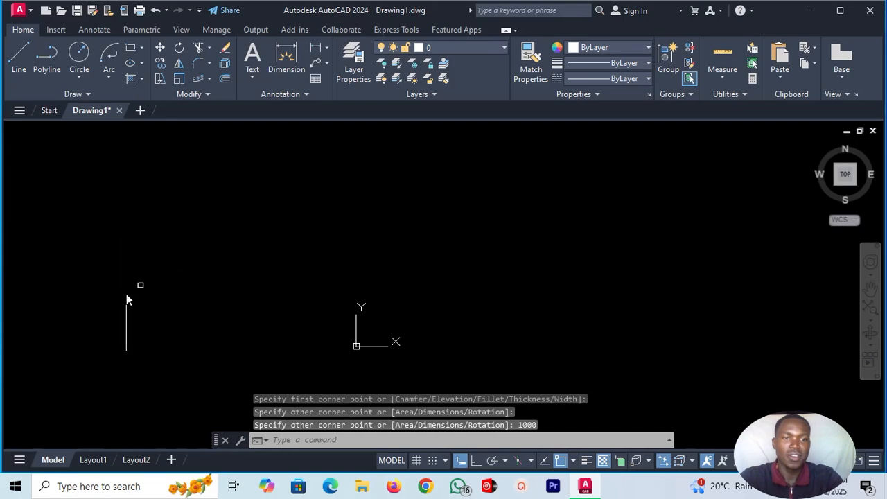
Scale the 1000 by 1000 square by a factor of 3, using its lower-left corner as the base point.
{"action": "scroll", "coordinate": [125, 294], "scroll_direction": "up", "scroll_amount": 4}
{"action": "scroll", "coordinate": [126, 257], "scroll_direction": "up", "scroll_amount": 8}
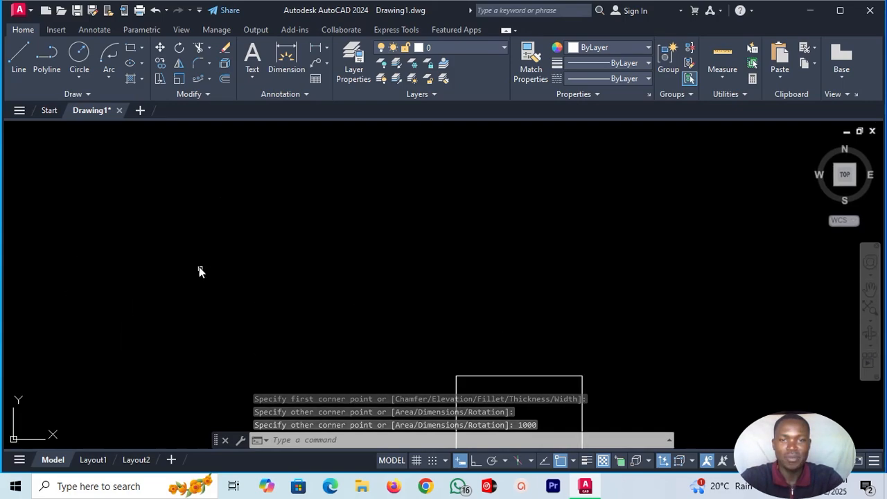
{"action": "scroll", "coordinate": [201, 281], "scroll_direction": "down", "scroll_amount": 6}
{"action": "scroll", "coordinate": [234, 318], "scroll_direction": "up", "scroll_amount": 2}
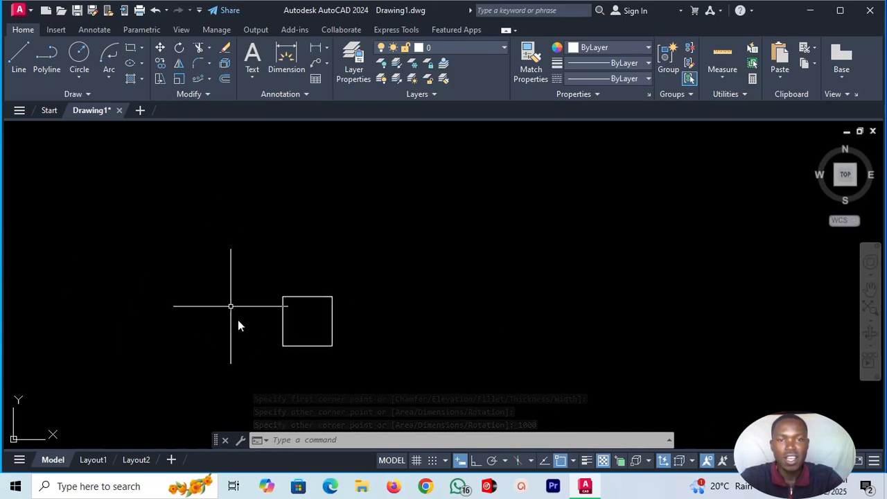
{"action": "scroll", "coordinate": [299, 375], "scroll_direction": "up", "scroll_amount": 2}
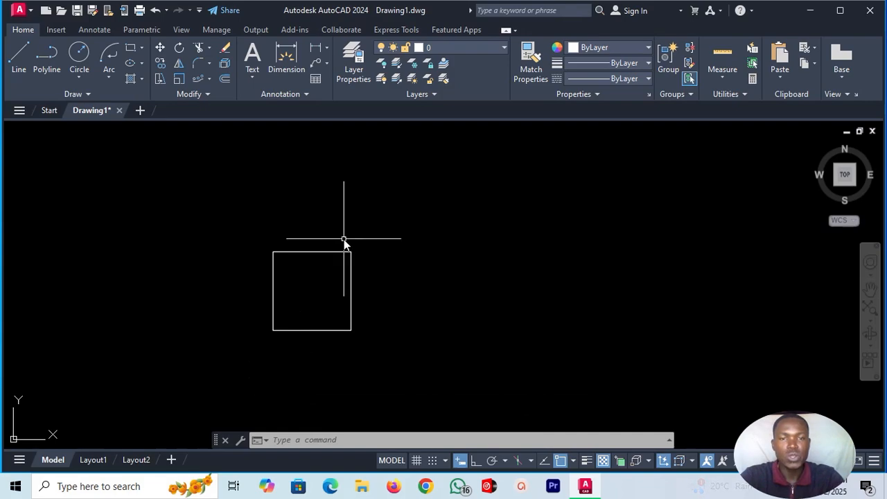
{"action": "left_click", "coordinate": [179, 78]}
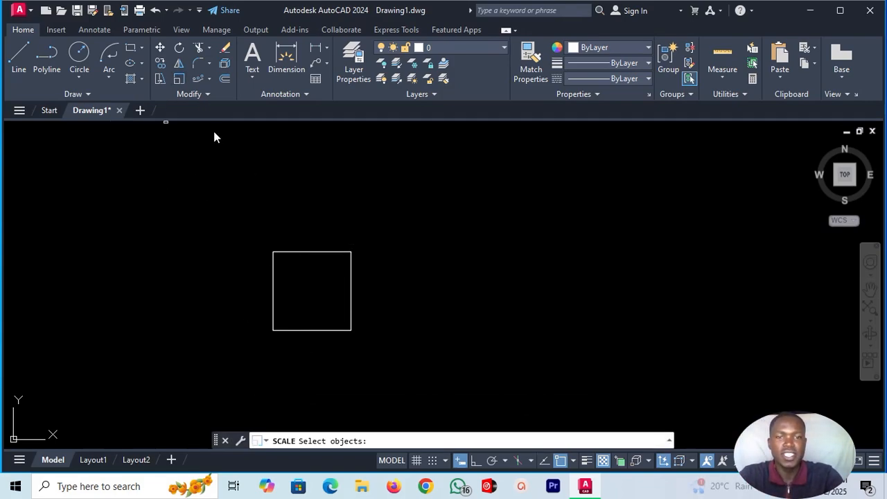
{"action": "left_click", "coordinate": [296, 330]}
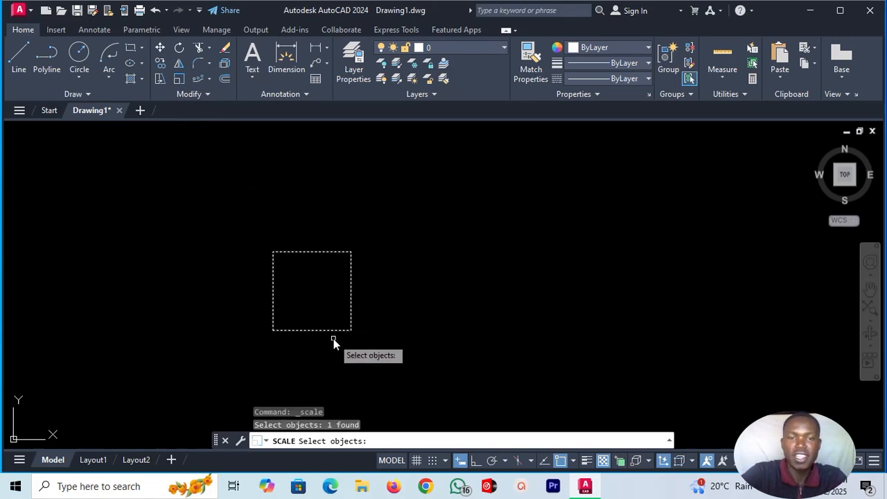
{"action": "key", "text": "Return"}
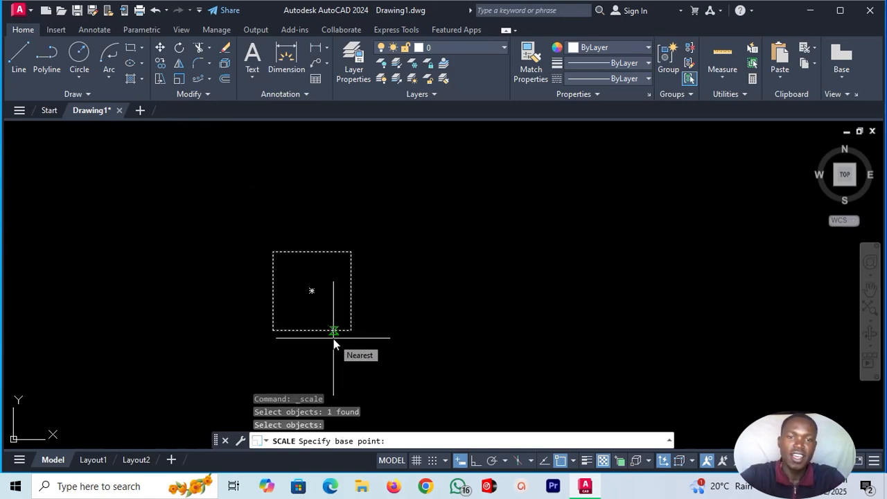
{"action": "left_click", "coordinate": [275, 333]}
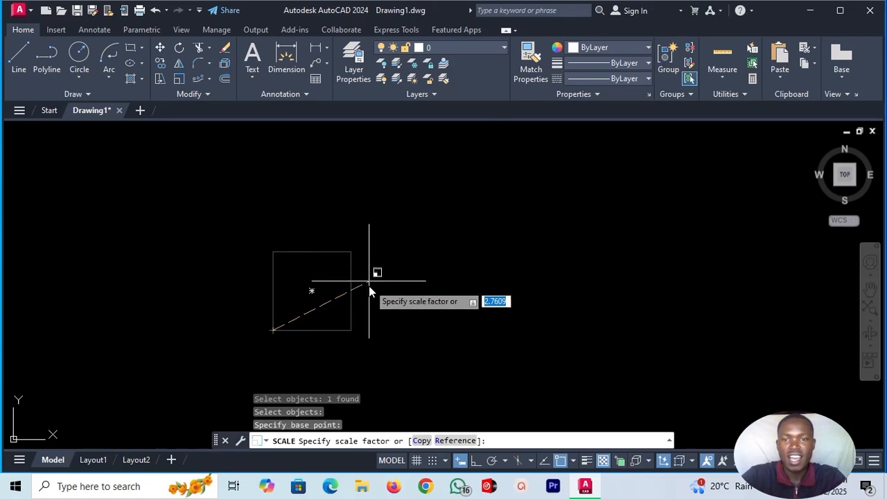
{"action": "type", "text": "3"}
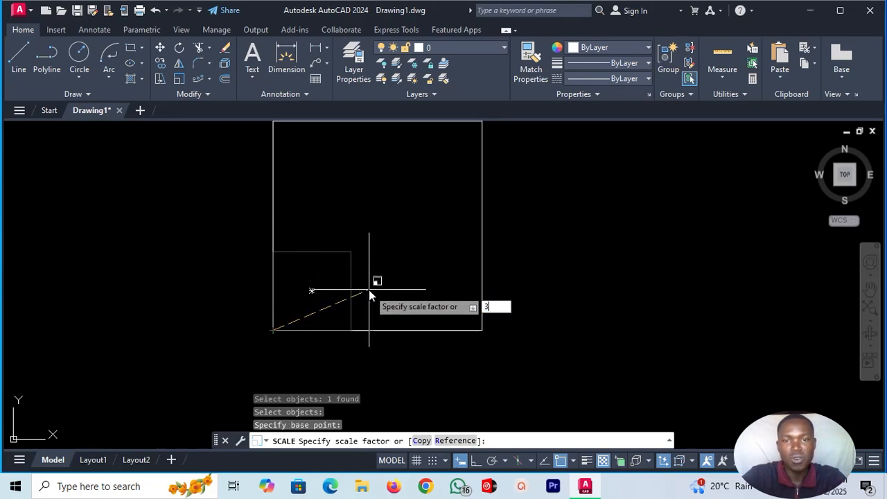
{"action": "key", "text": "Return"}
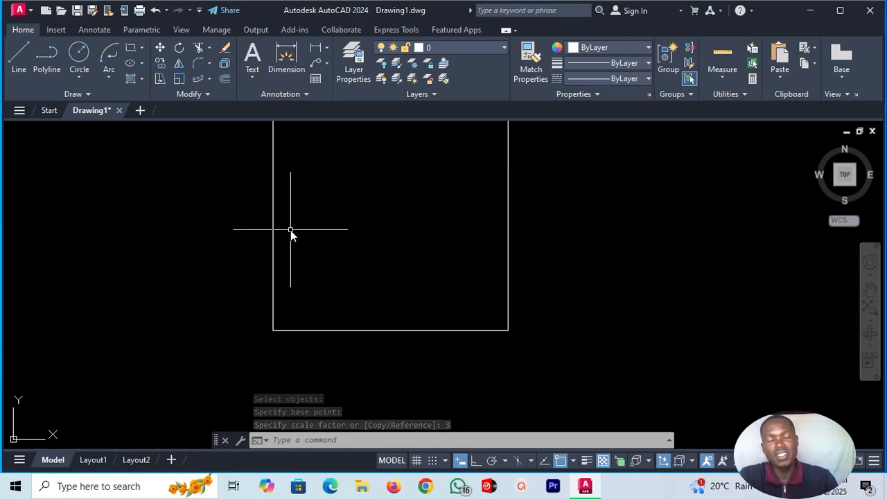
{"action": "left_click", "coordinate": [721, 76]}
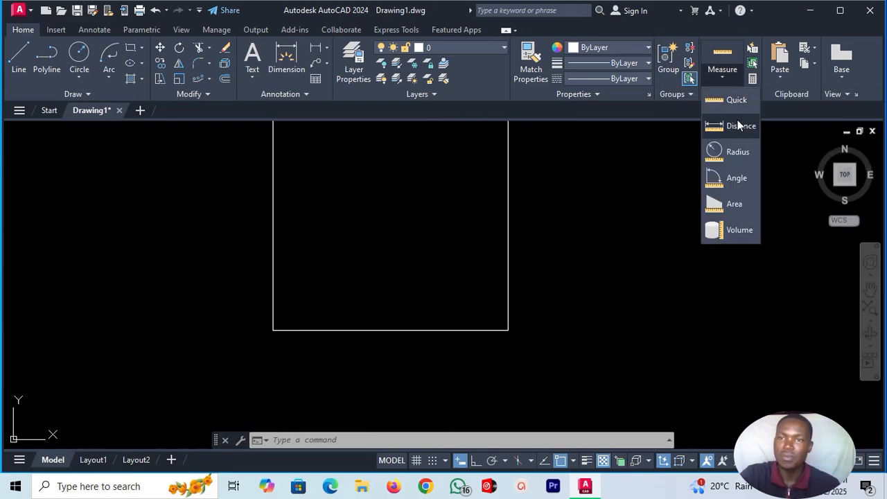
{"action": "left_click", "coordinate": [739, 125]}
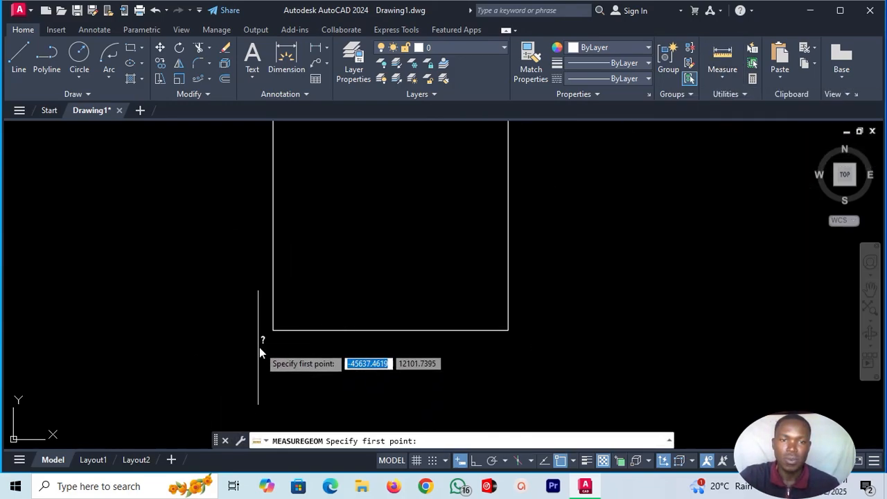
{"action": "left_click", "coordinate": [275, 331]}
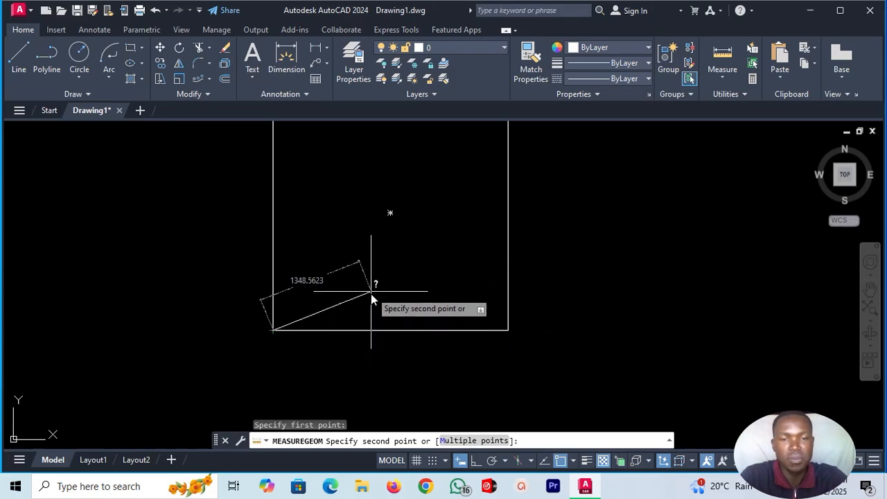
{"action": "scroll", "coordinate": [377, 284], "scroll_direction": "down", "scroll_amount": 4}
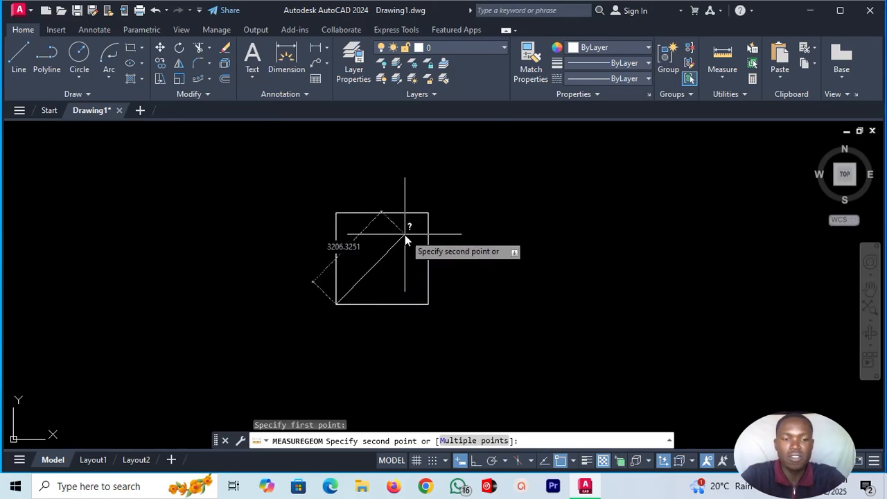
{"action": "key", "text": "Escape"}
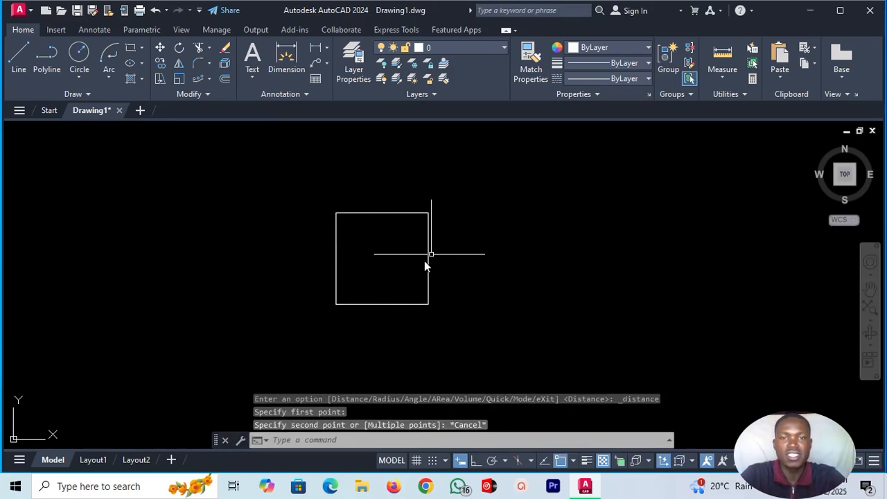
Delete the enlarged square and draw a circle with a radius of 1000 in the empty drawing area.
{"action": "left_click", "coordinate": [416, 213]}
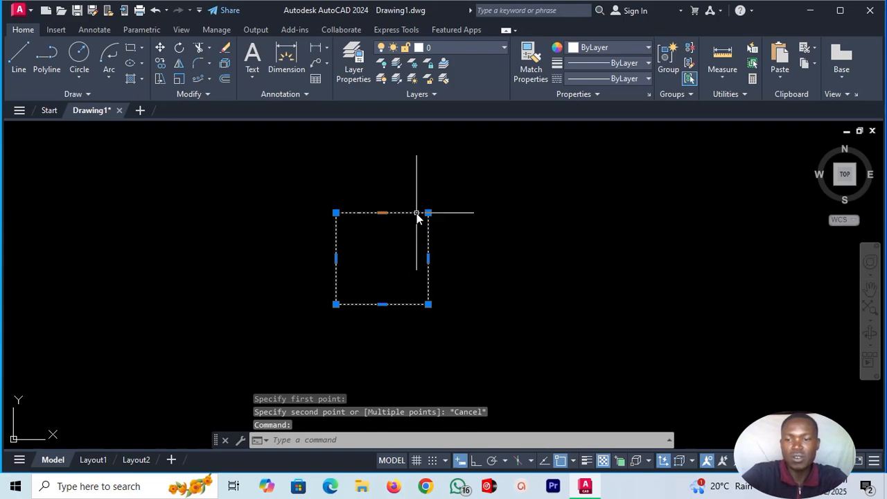
{"action": "key", "text": "Delete"}
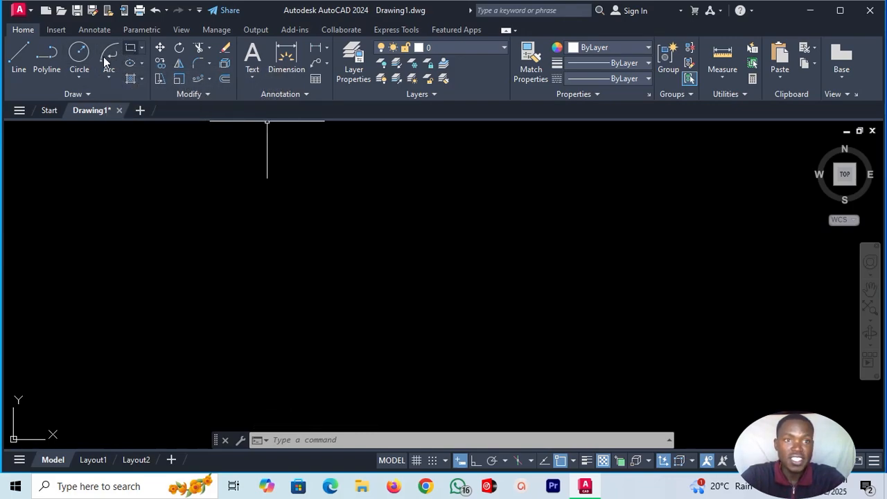
{"action": "left_click", "coordinate": [79, 58]}
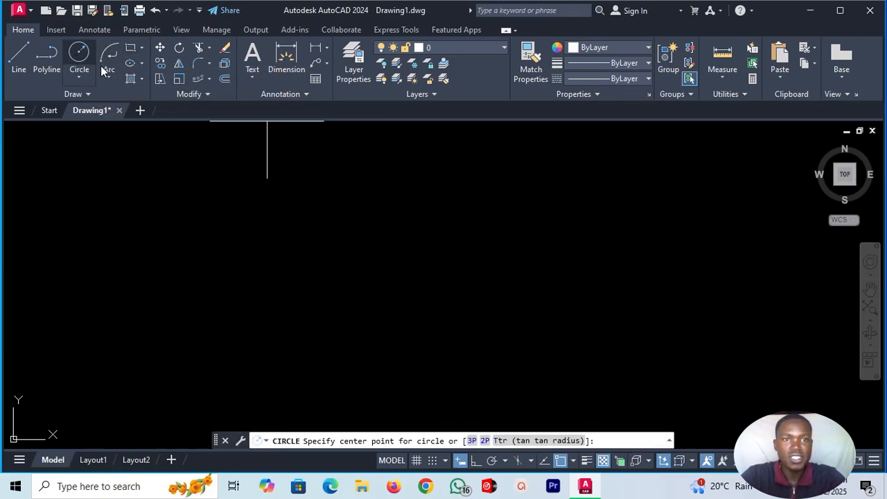
{"action": "left_click", "coordinate": [287, 219]}
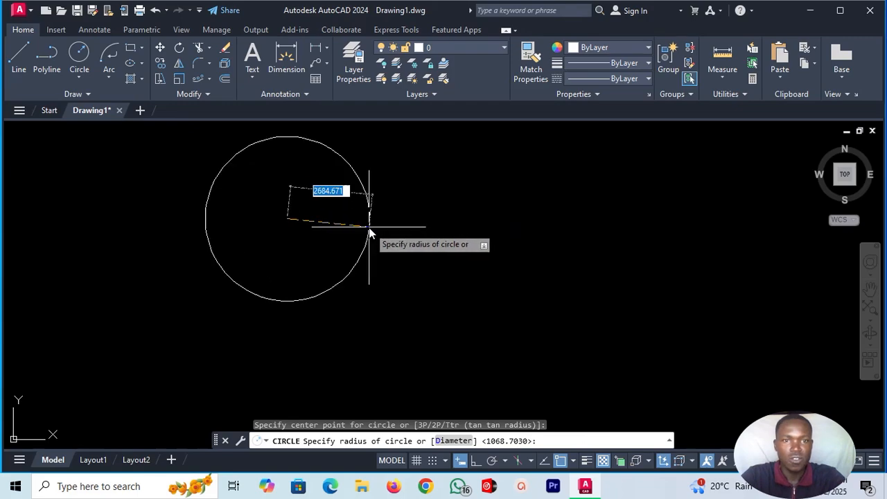
{"action": "type", "text": "10"}
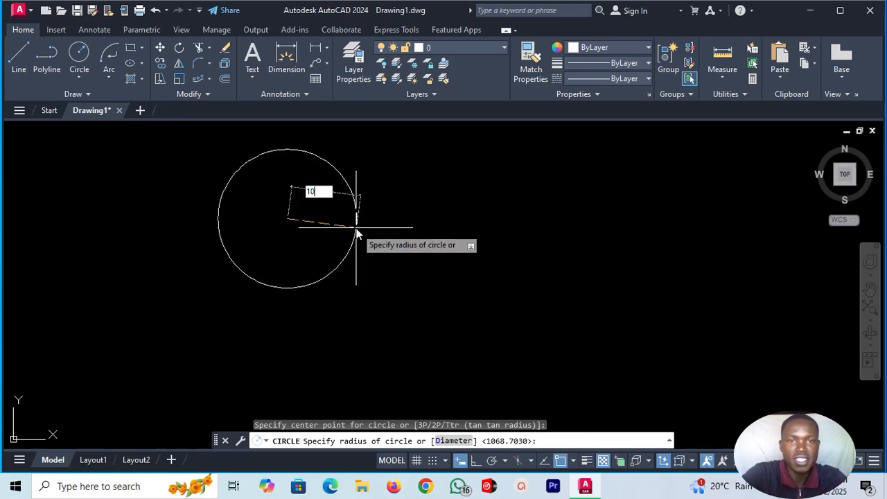
{"action": "type", "text": "00"}
{"action": "key", "text": "Return"}
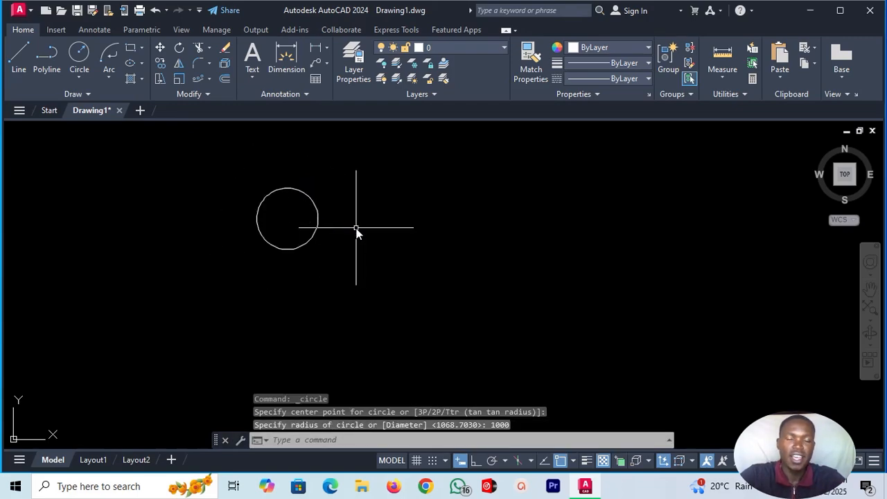
Scale the circle by a factor of 3, using its center as the base point.
{"action": "left_click", "coordinate": [178, 80]}
{"action": "left_click", "coordinate": [282, 186]}
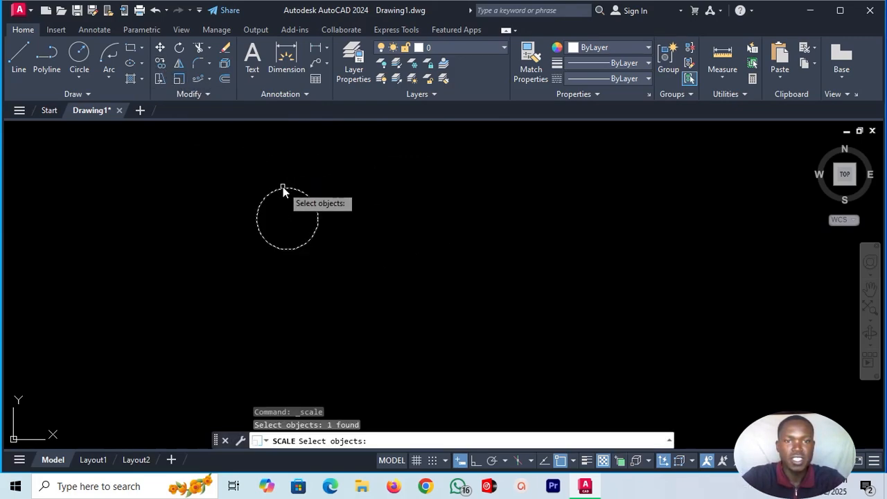
{"action": "key", "text": "Return"}
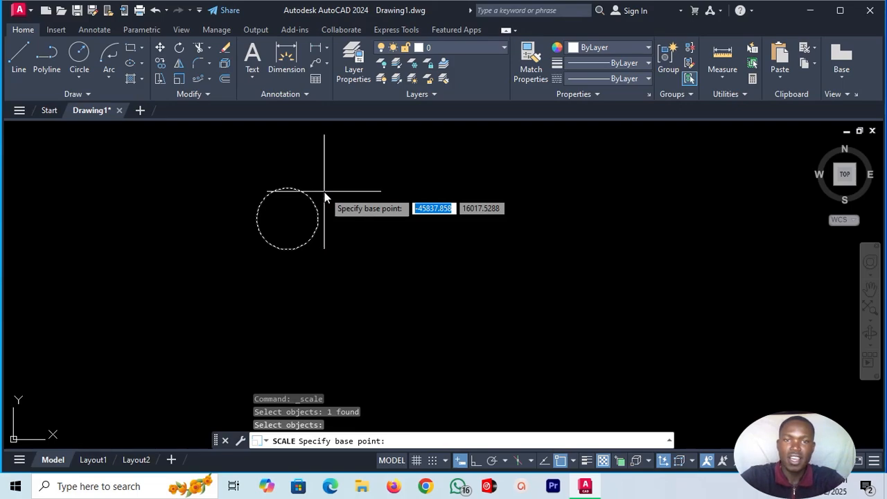
{"action": "left_click", "coordinate": [287, 219]}
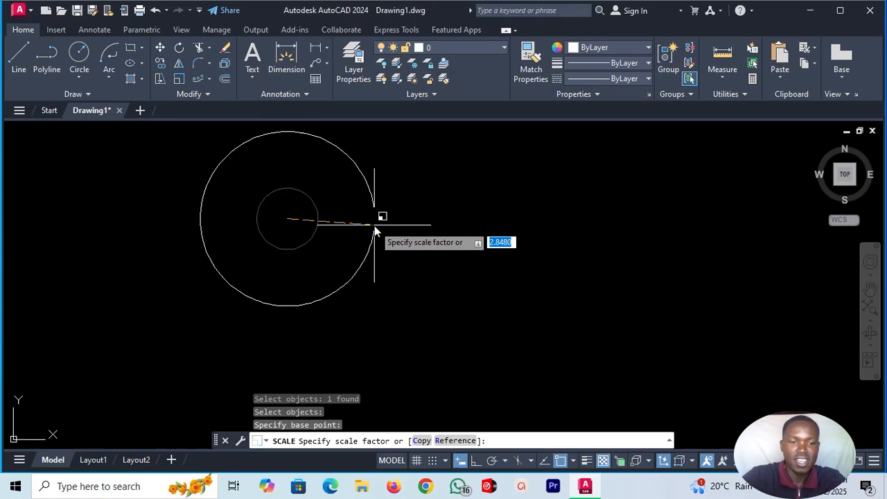
{"action": "type", "text": "3"}
{"action": "key", "text": "Return"}
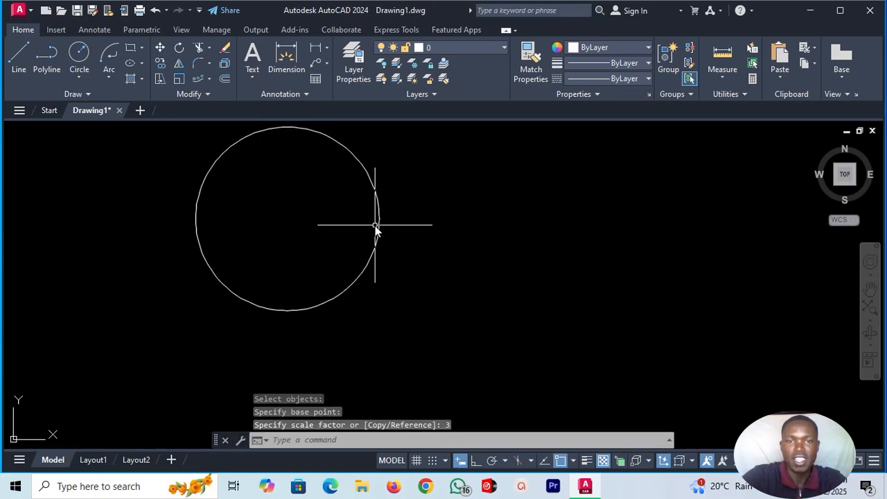
Measure the radius of the enlarged circle.
{"action": "left_click", "coordinate": [728, 74]}
{"action": "left_click", "coordinate": [727, 150]}
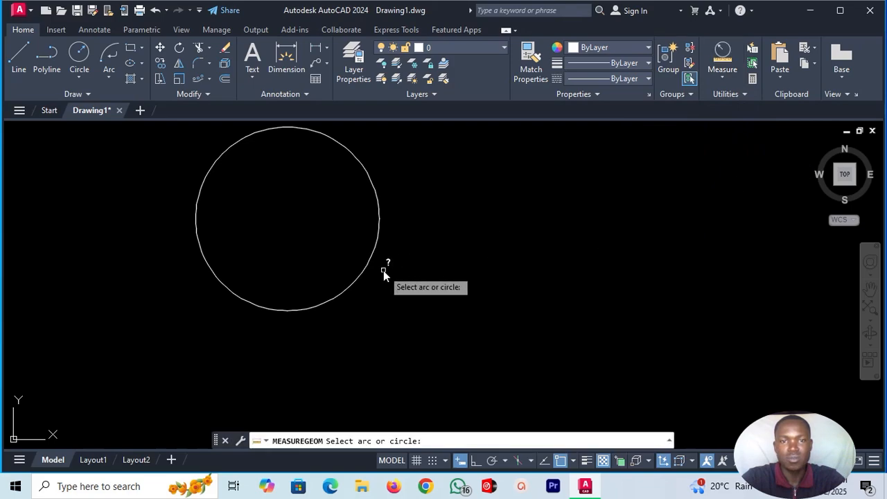
{"action": "left_click", "coordinate": [379, 224]}
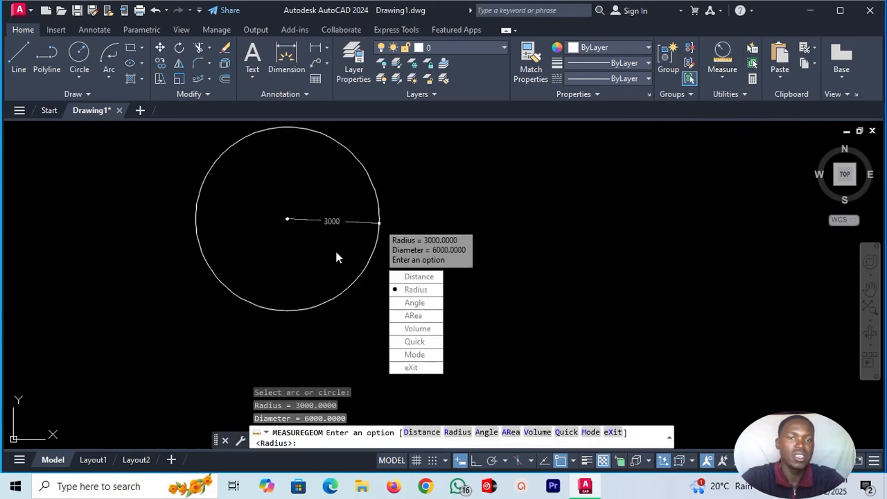
{"action": "scroll", "coordinate": [446, 217], "scroll_direction": "down", "scroll_amount": 2}
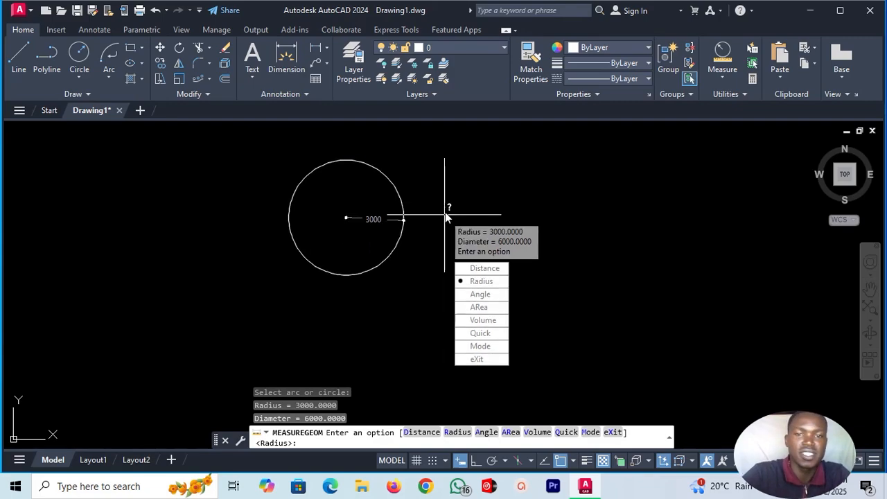
{"action": "key", "text": "Escape"}
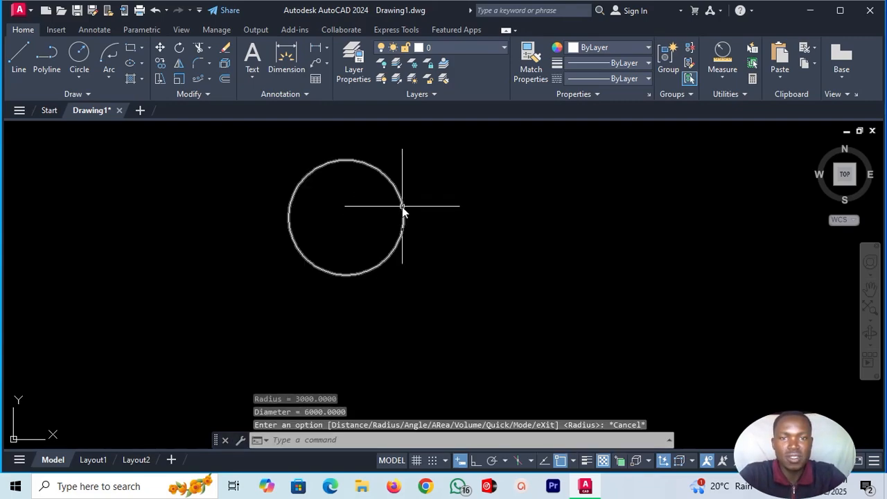
Delete the enlarged circle from the drawing.
{"action": "left_click", "coordinate": [403, 208]}
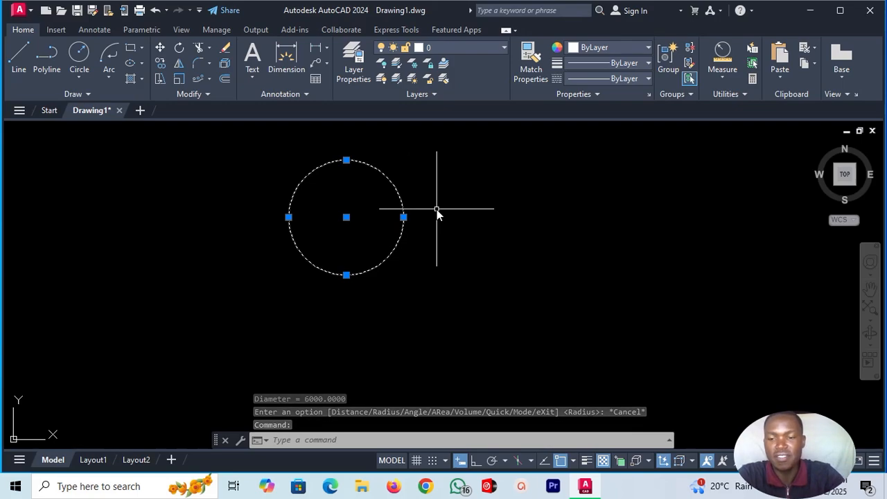
{"action": "key", "text": "Delete"}
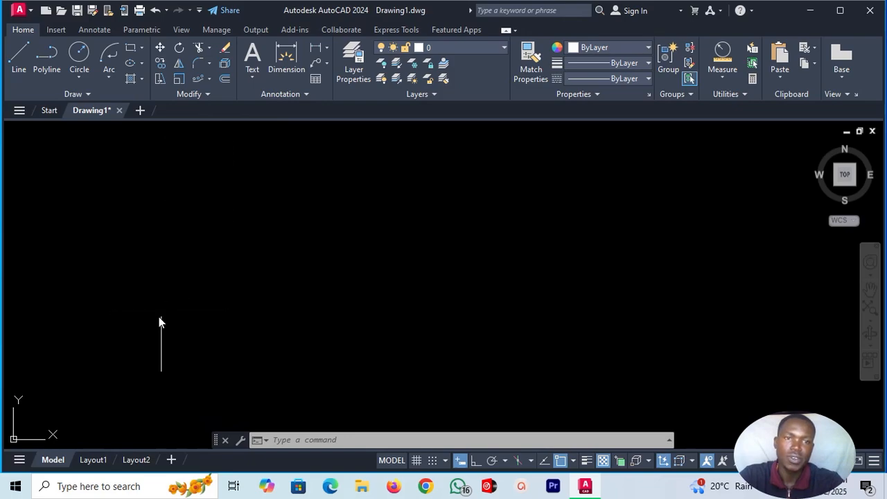
{"action": "left_click", "coordinate": [160, 261]}
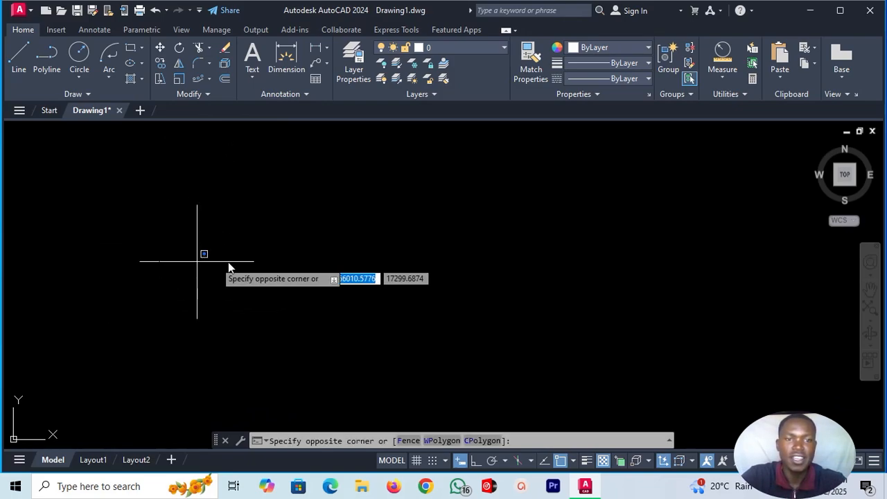
{"action": "left_click", "coordinate": [359, 249]}
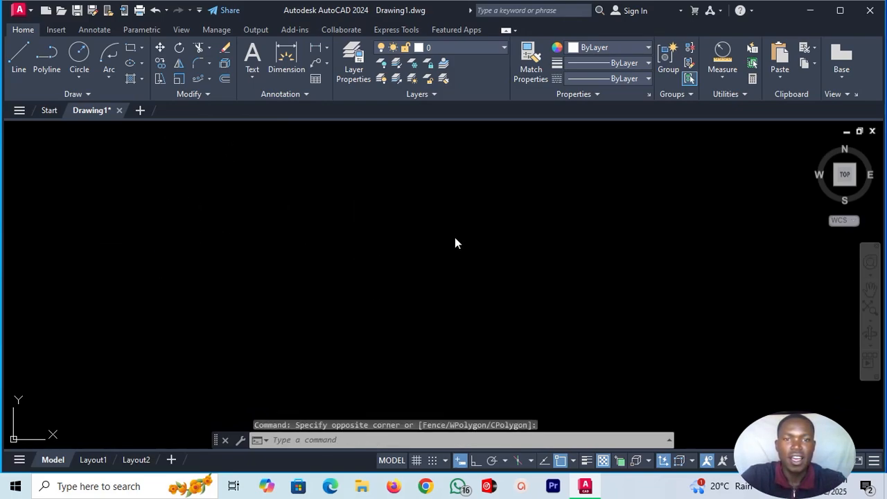
Draw a single, nearly horizontal line across the empty drawing area with the Line command.
{"action": "left_click", "coordinate": [19, 54]}
{"action": "left_click", "coordinate": [114, 251]}
{"action": "left_click", "coordinate": [373, 252]}
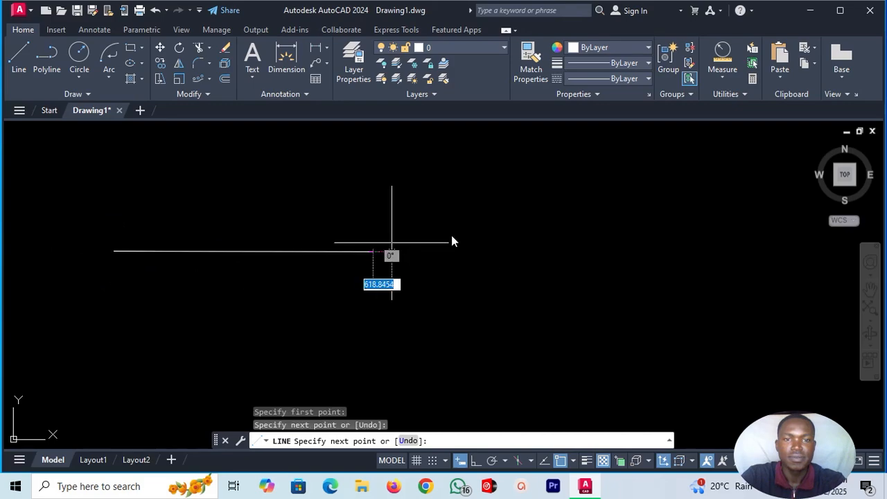
{"action": "key", "text": "Escape"}
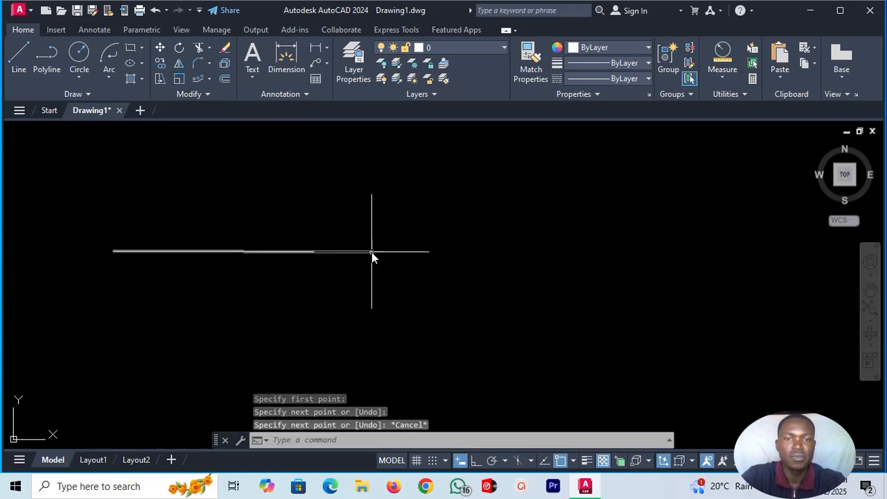
Stretch the line from its right endpoint, displacing it about 8,600 units nearly horizontally to the right.
{"action": "left_click", "coordinate": [158, 80]}
{"action": "left_click", "coordinate": [230, 251]}
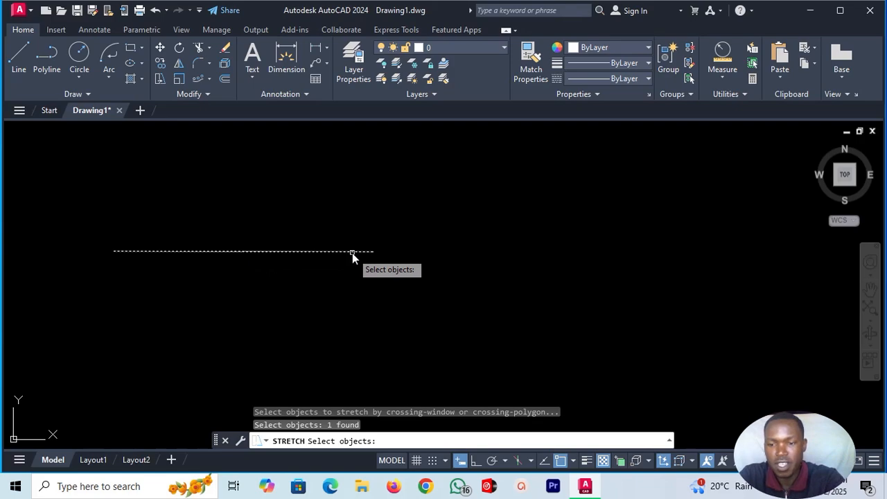
{"action": "key", "text": "Return"}
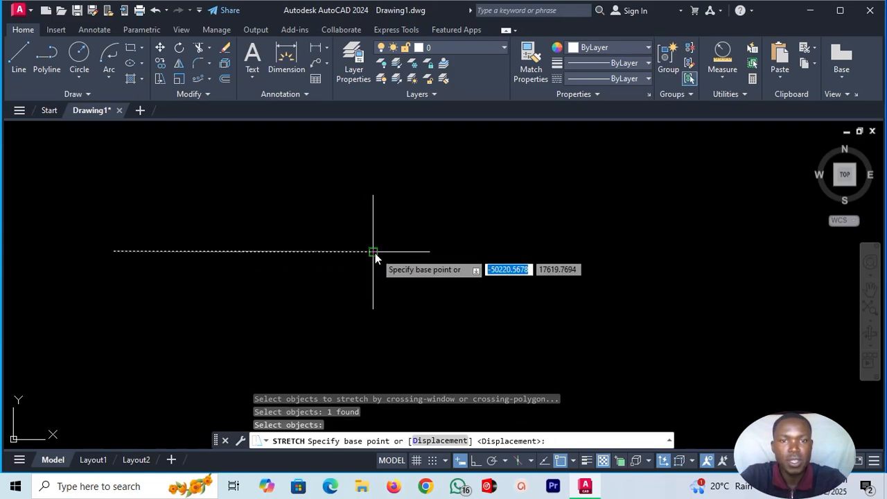
{"action": "left_click", "coordinate": [374, 252]}
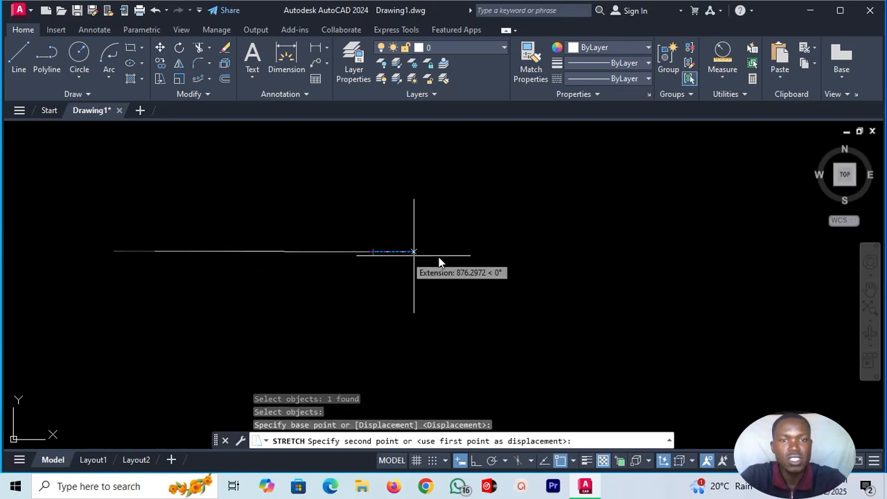
{"action": "left_click", "coordinate": [633, 254]}
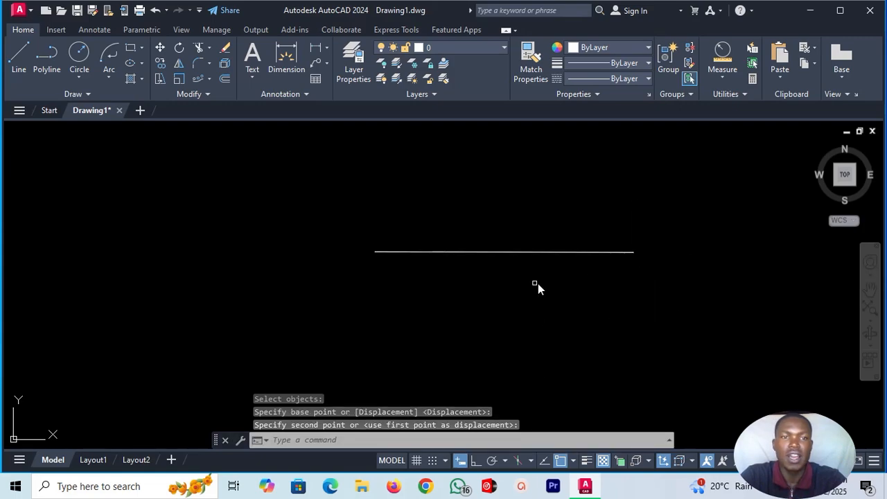
Erase the line and draw a closed irregular quadrilateral from four connected line segments in its place.
{"action": "left_click", "coordinate": [459, 254]}
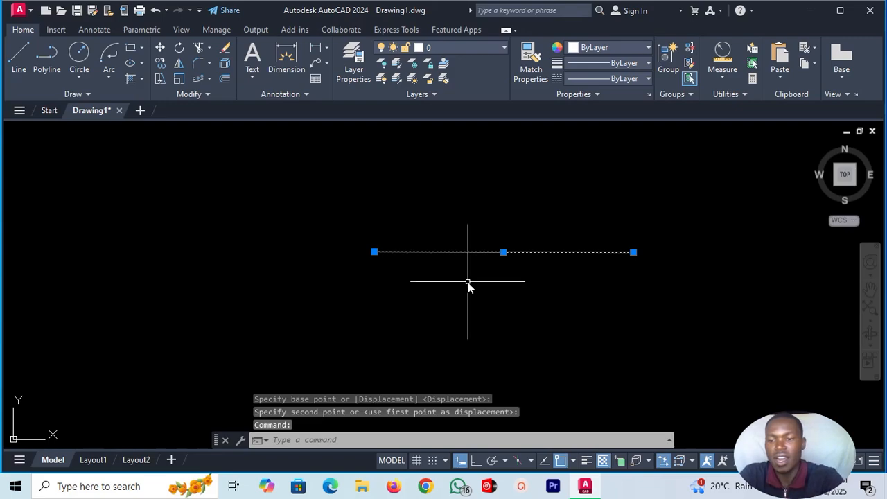
{"action": "key", "text": "Delete"}
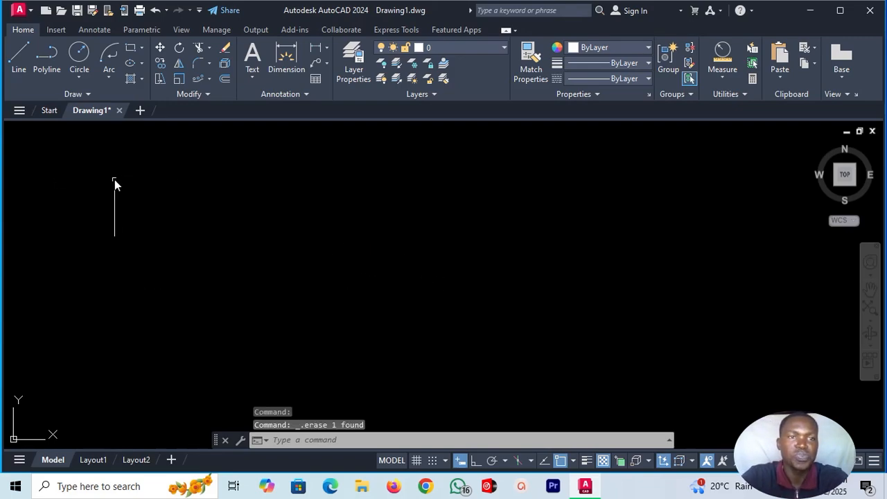
{"action": "left_click", "coordinate": [15, 62]}
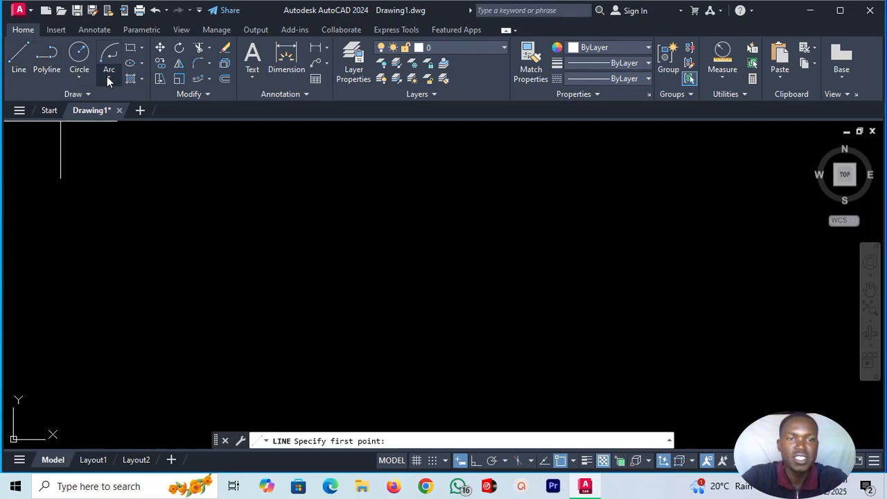
{"action": "left_click", "coordinate": [172, 223]}
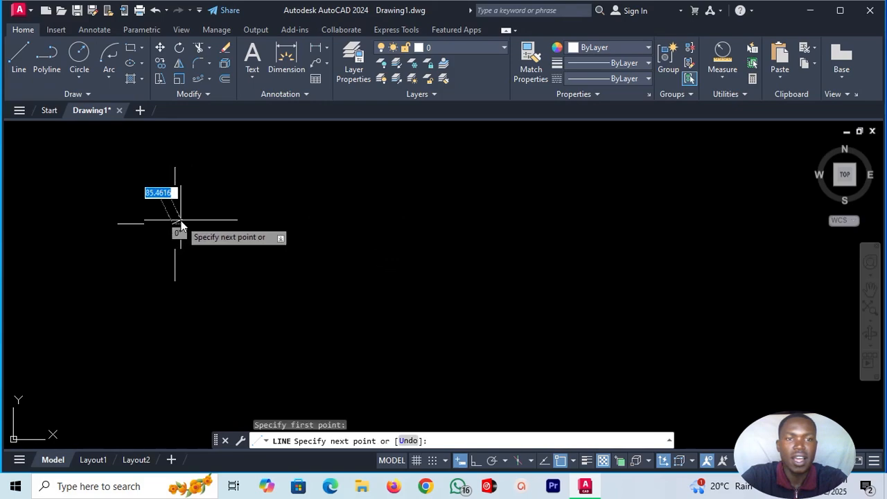
{"action": "left_click", "coordinate": [397, 189]}
{"action": "left_click", "coordinate": [395, 319]}
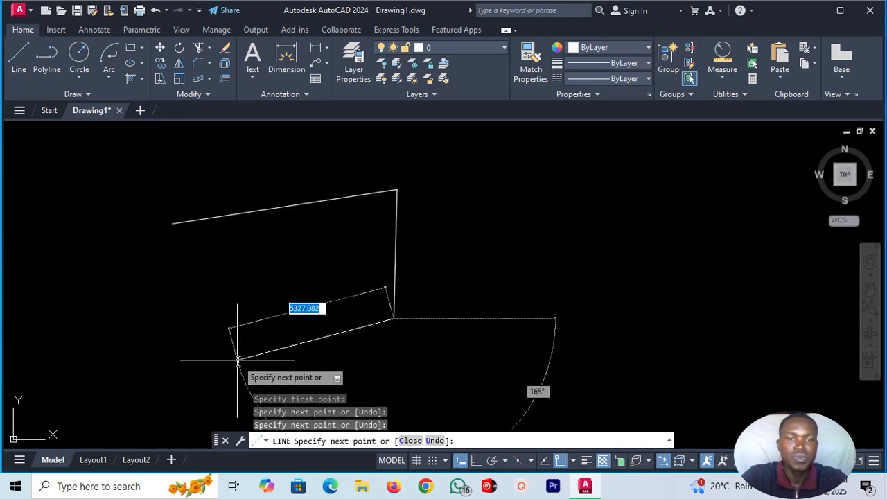
{"action": "left_click", "coordinate": [239, 356]}
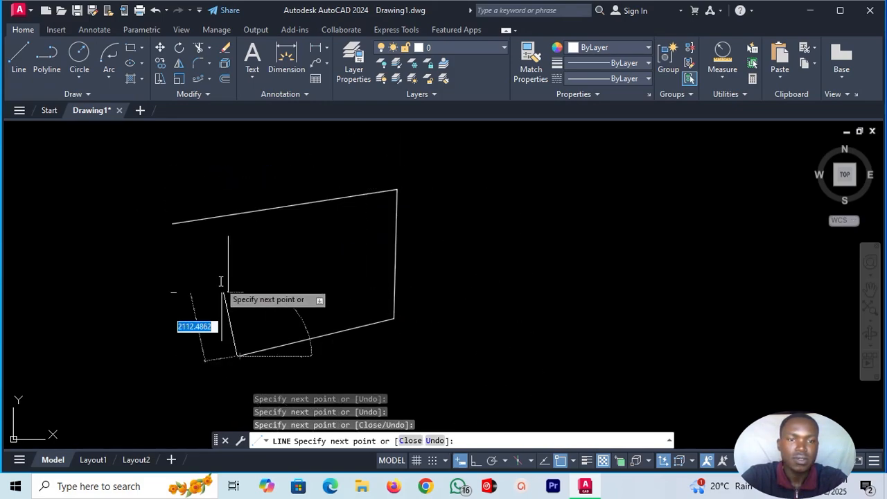
{"action": "left_click", "coordinate": [173, 224]}
{"action": "key", "text": "Escape"}
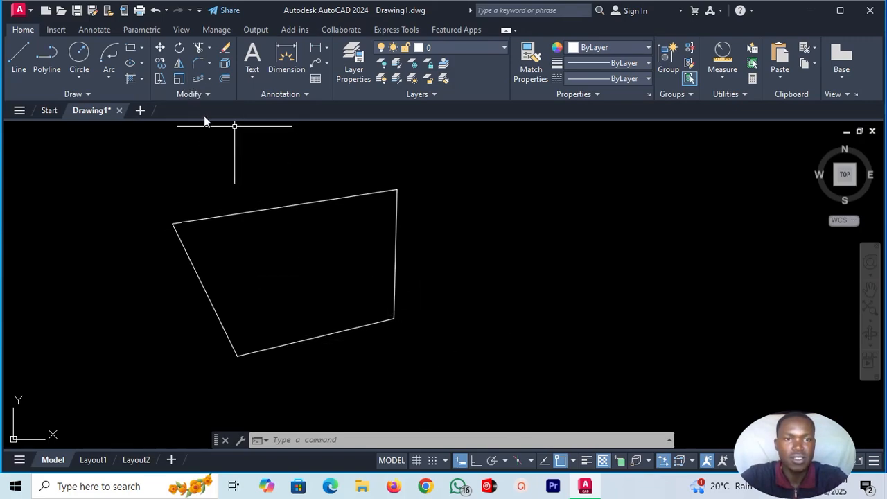
Stretch the quadrilateral's lowest corner by 5000 units at 90°, crossing-selecting its two adjoining lines and using that corner as base point.
{"action": "left_click", "coordinate": [160, 79]}
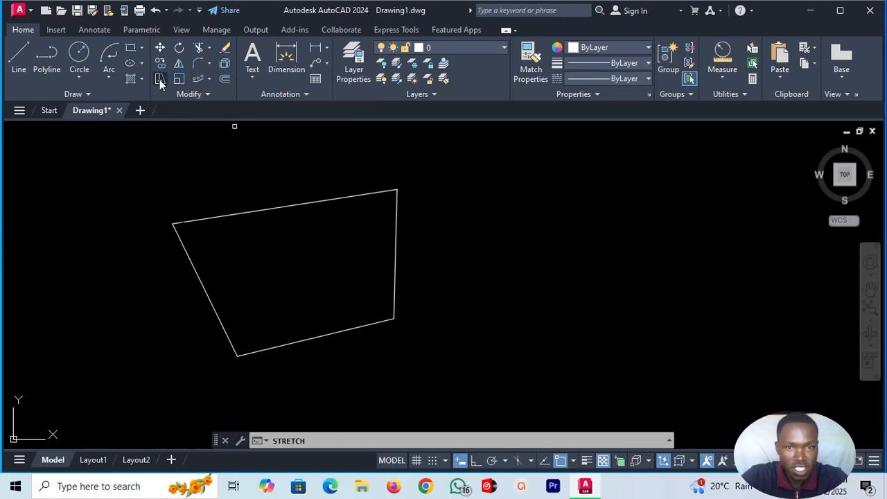
{"action": "left_click", "coordinate": [380, 413]}
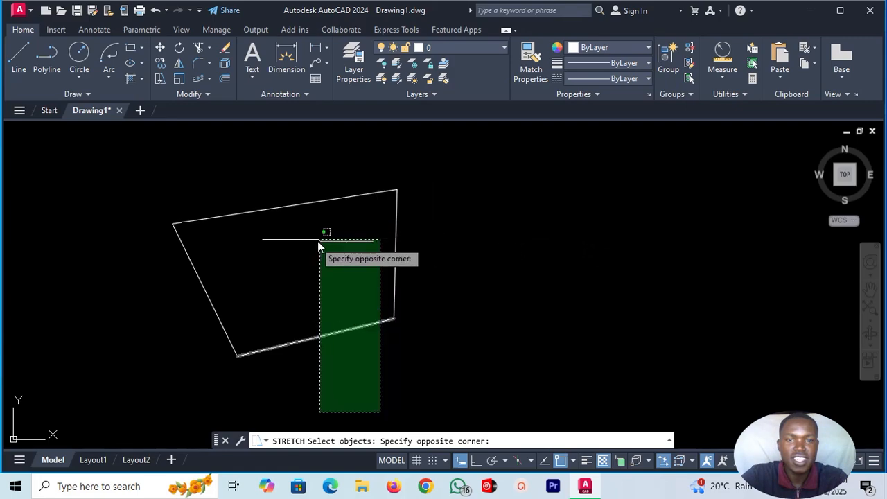
{"action": "left_click", "coordinate": [164, 258]}
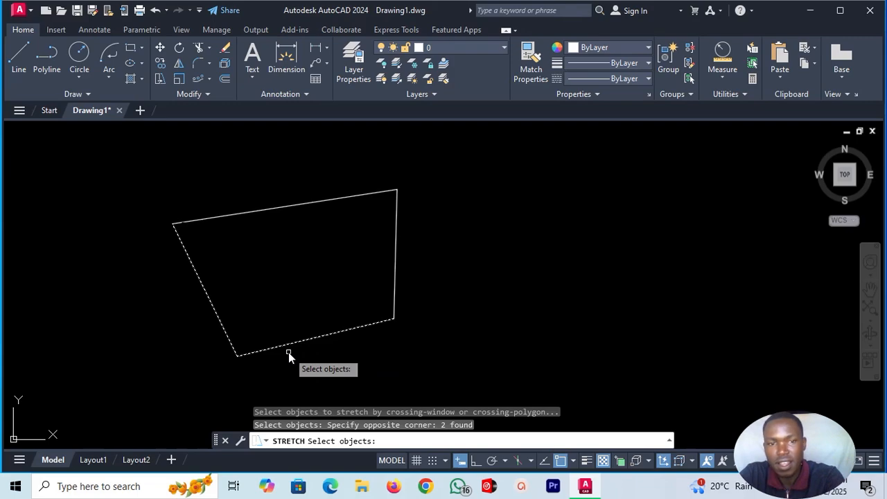
{"action": "key", "text": "Return"}
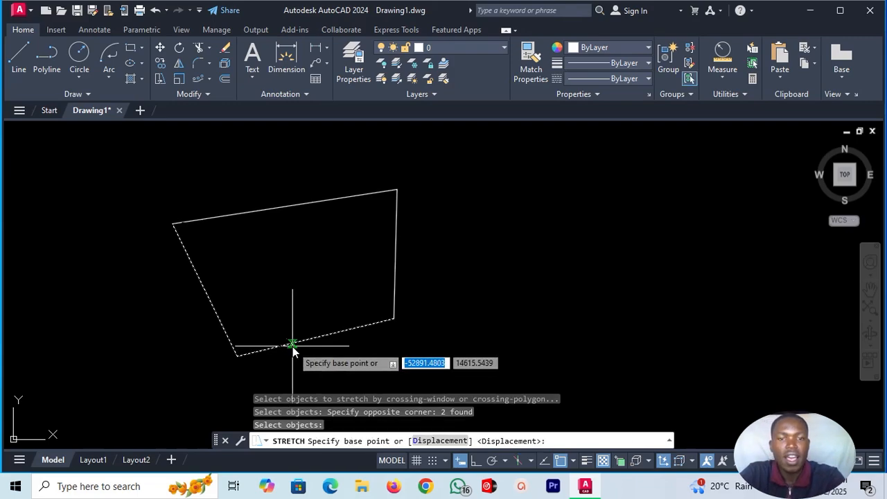
{"action": "left_click", "coordinate": [237, 356]}
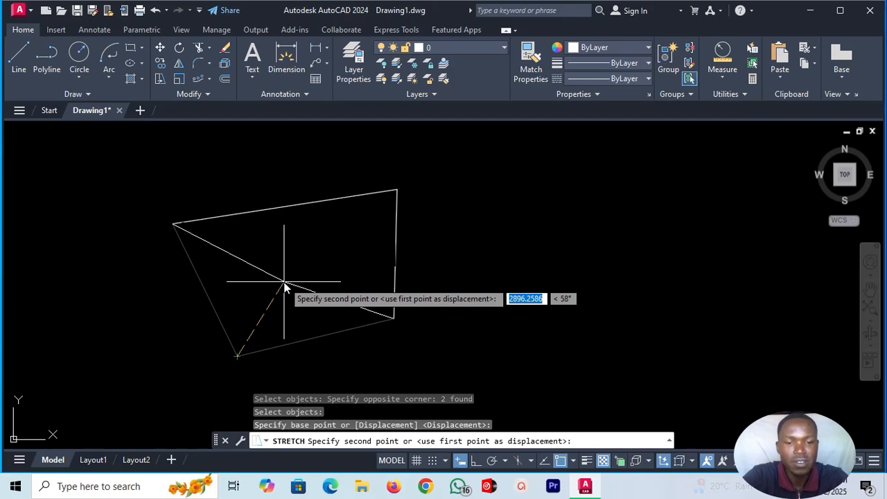
{"action": "type", "text": "5000"}
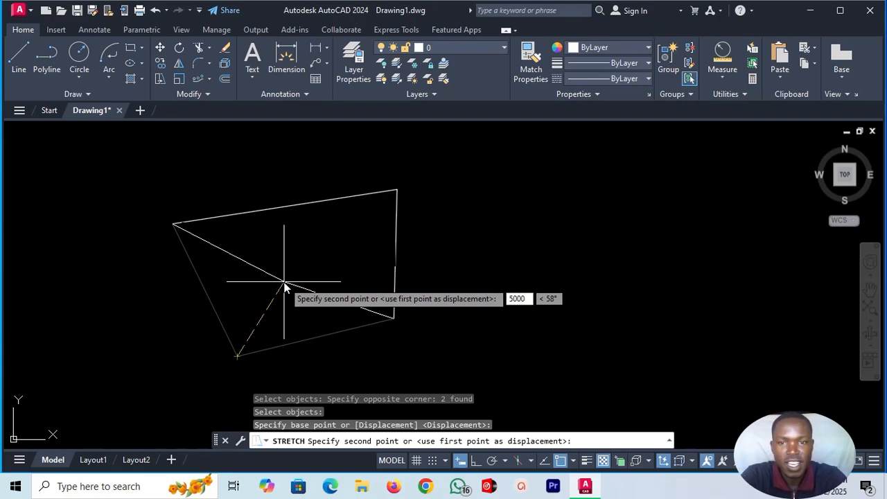
{"action": "key", "text": "Tab"}
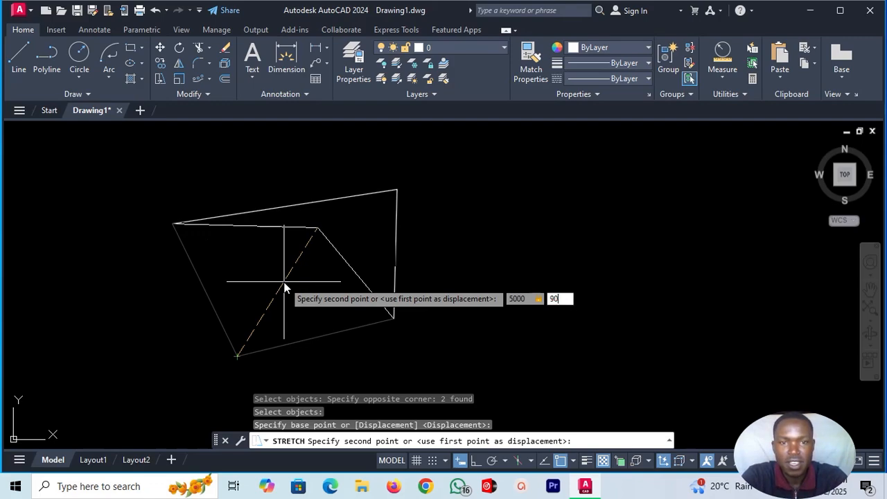
{"action": "key", "text": "Return"}
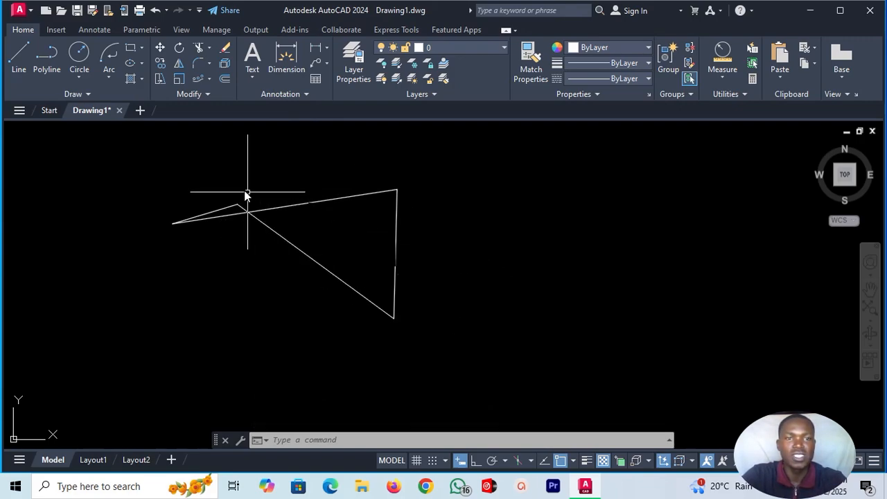
Delete all four lines of the stretched quadrilateral from the drawing.
{"action": "left_click", "coordinate": [165, 160]}
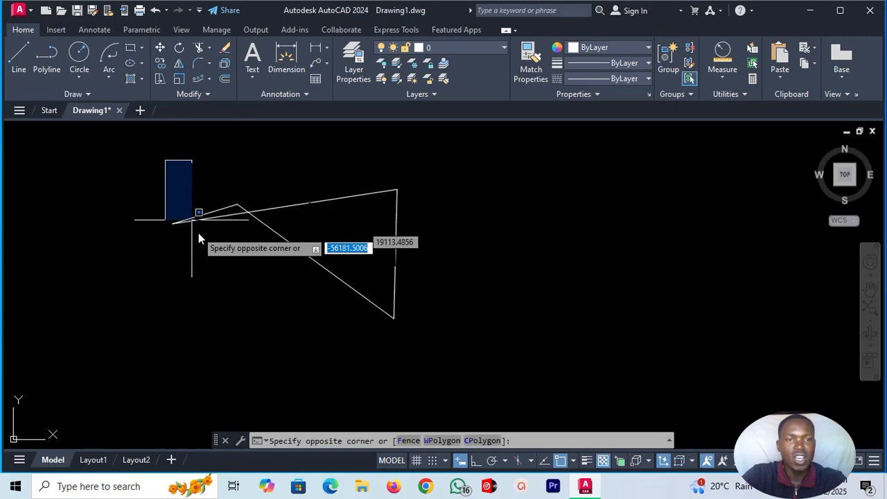
{"action": "left_click", "coordinate": [459, 336]}
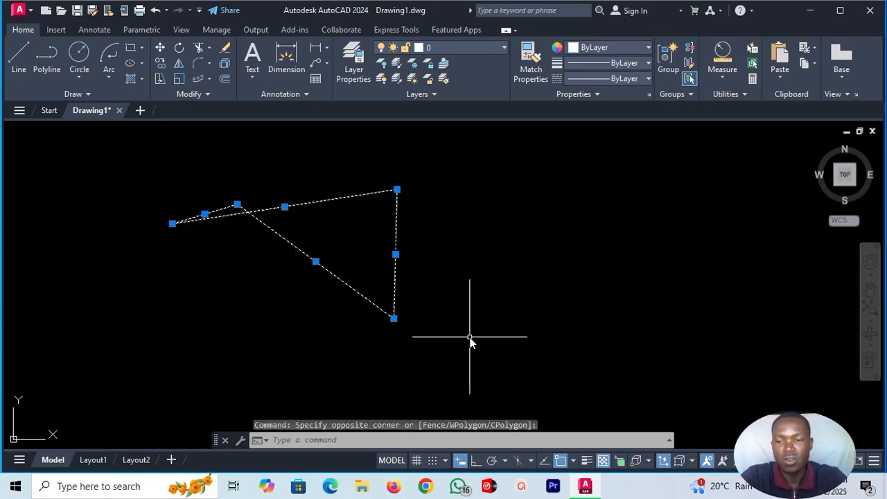
{"action": "key", "text": "Delete"}
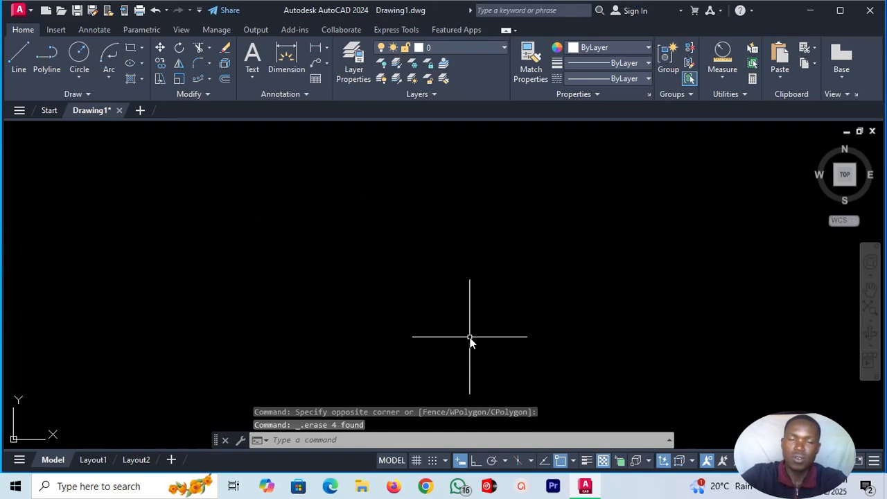
Draw a 1000 by 1000 square with the Rectangle command in the empty drawing area.
{"action": "left_click", "coordinate": [130, 50]}
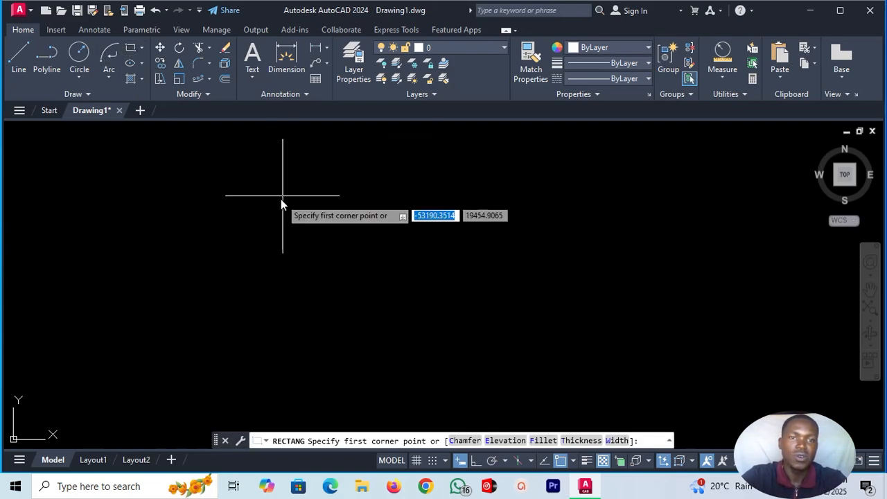
{"action": "left_click", "coordinate": [217, 201]}
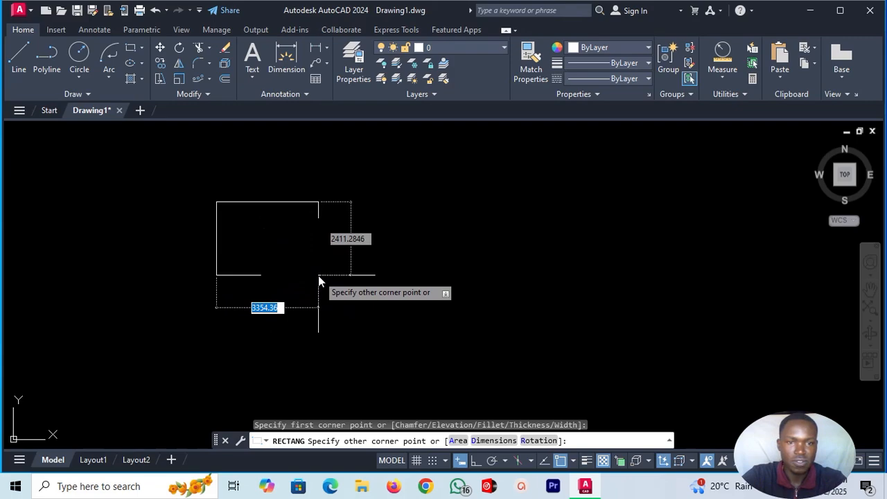
{"action": "type", "text": "1000"}
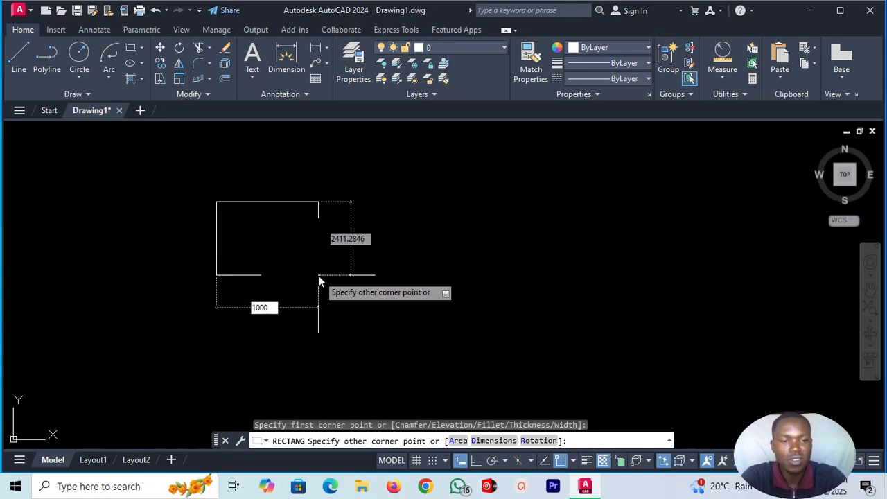
{"action": "key", "text": "Tab"}
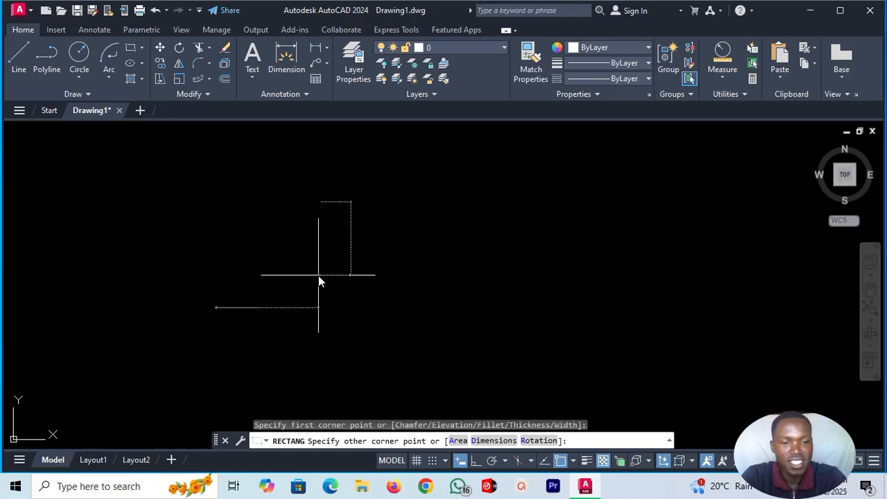
{"action": "type", "text": "1000"}
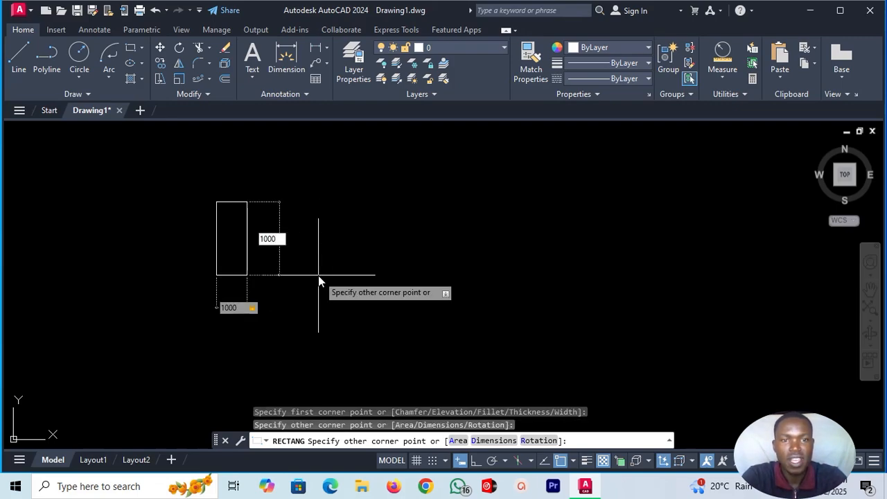
{"action": "key", "text": "Return"}
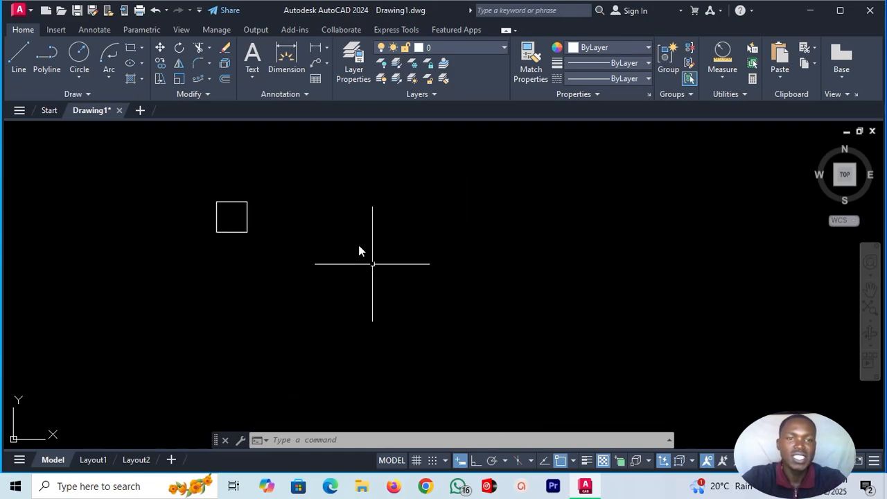
Stretch the square's right side by 2000 units at 0°, crossing-selecting that side and using the lower-right corner as base point.
{"action": "left_click", "coordinate": [159, 79]}
{"action": "scroll", "coordinate": [275, 184], "scroll_direction": "up", "scroll_amount": 2}
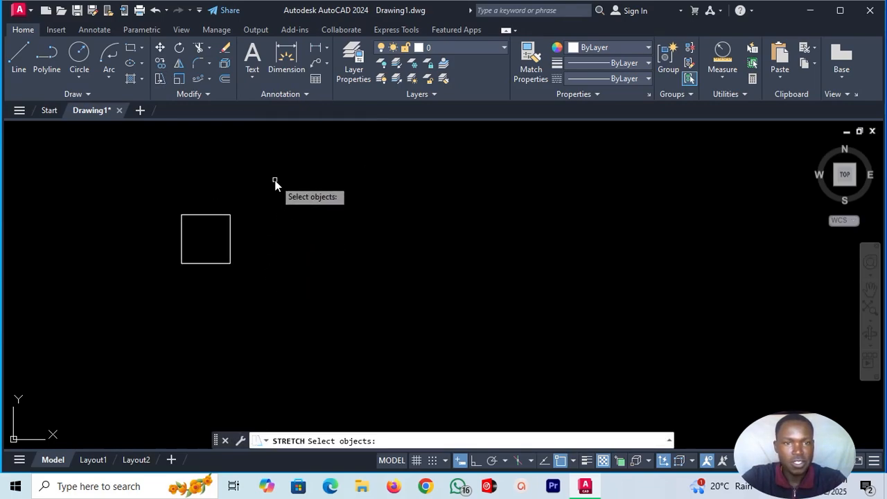
{"action": "scroll", "coordinate": [184, 194], "scroll_direction": "up", "scroll_amount": 4}
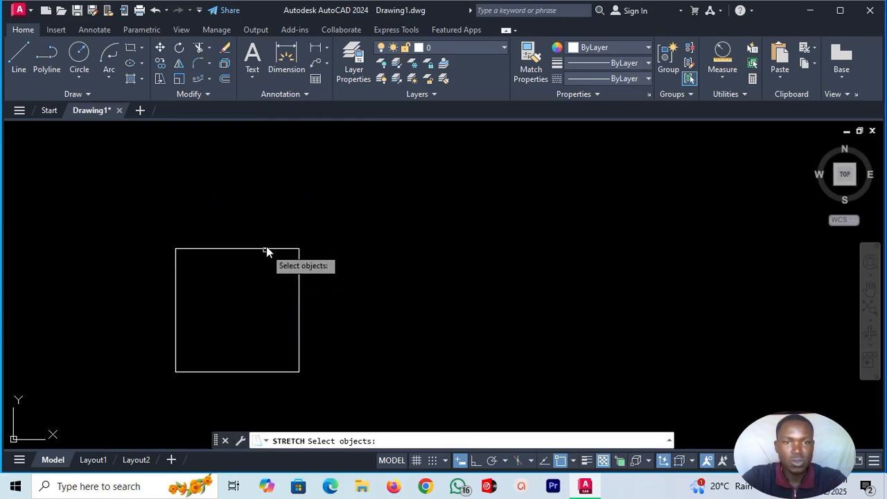
{"action": "left_click", "coordinate": [300, 262]}
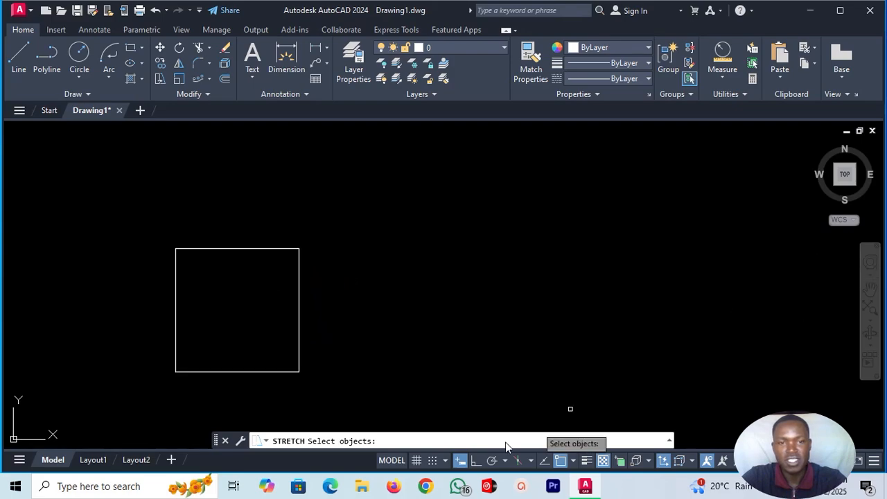
{"action": "left_click", "coordinate": [330, 387]}
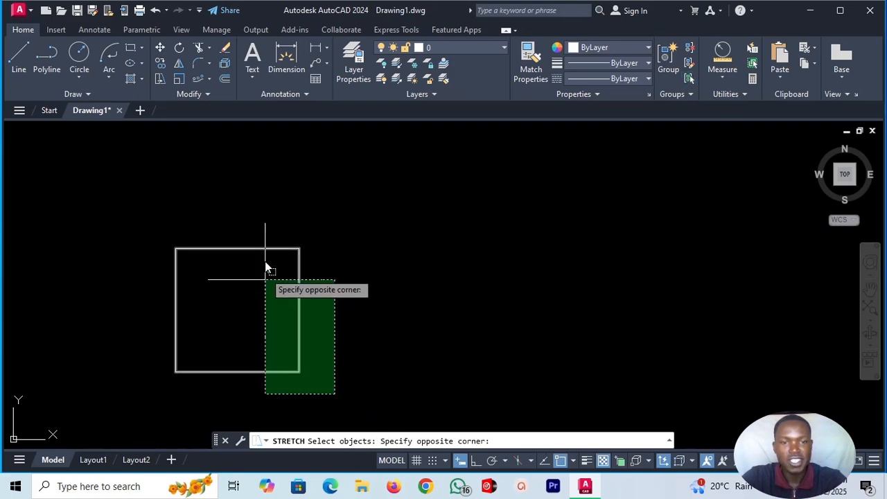
{"action": "left_click", "coordinate": [261, 212]}
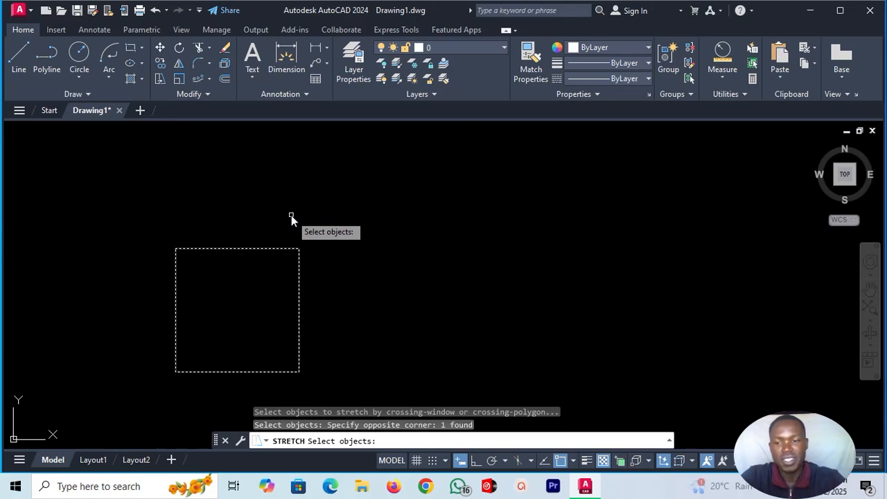
{"action": "key", "text": "Return"}
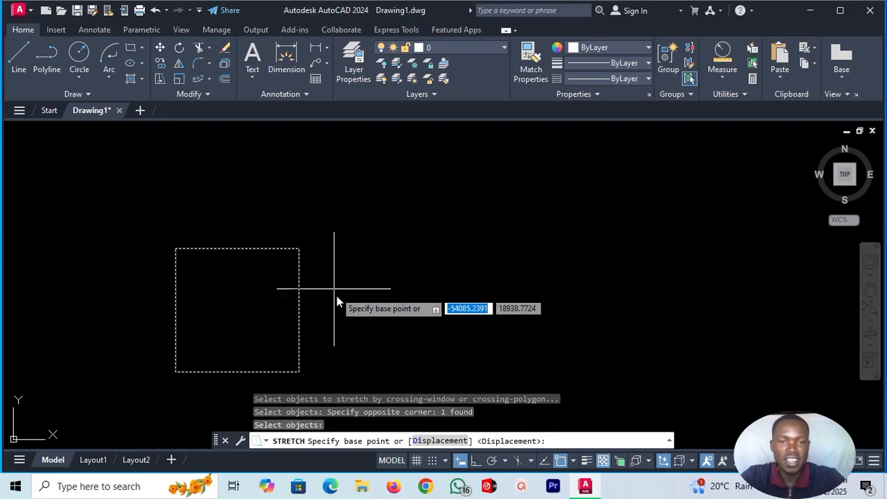
{"action": "left_click", "coordinate": [300, 372]}
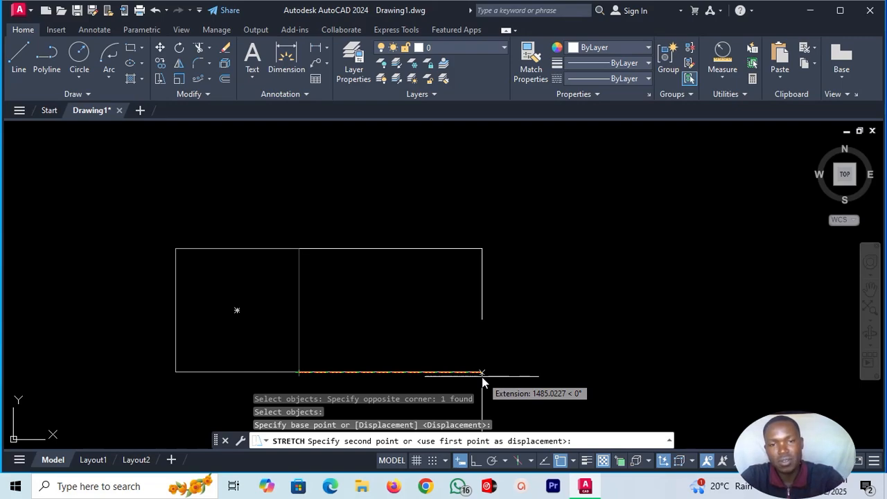
{"action": "type", "text": "2"}
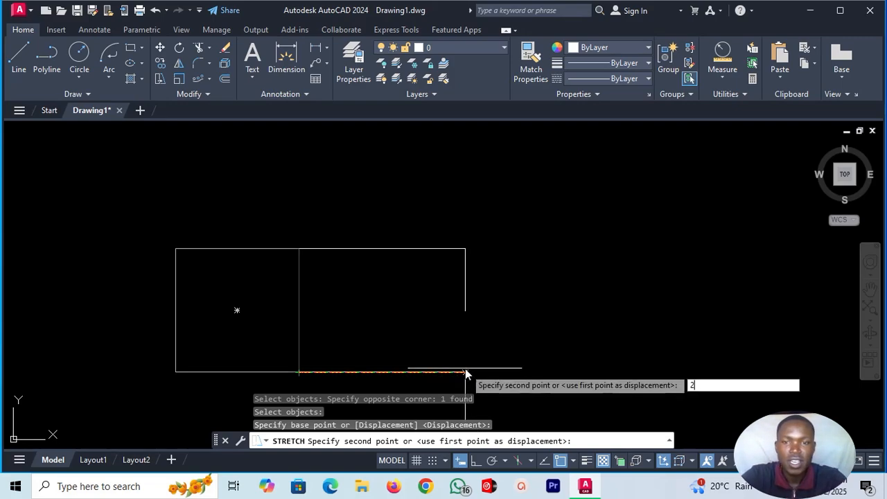
{"action": "type", "text": "000"}
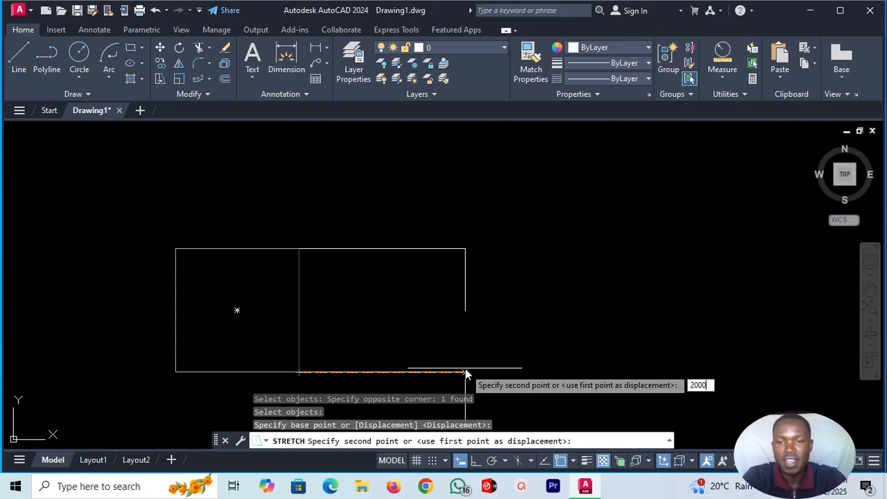
{"action": "key", "text": "Return"}
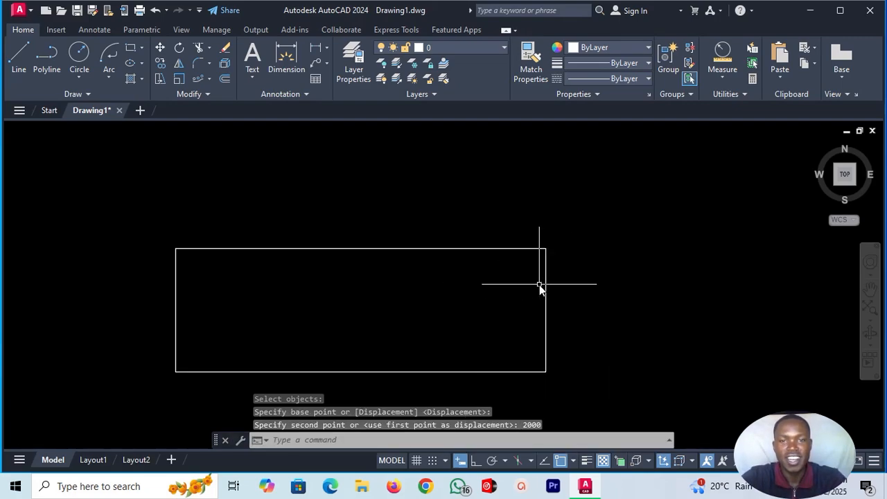
Measure the length of the stretched rectangle's bottom edge, starting from its lower-left corner.
{"action": "scroll", "coordinate": [540, 285], "scroll_direction": "down", "scroll_amount": 2}
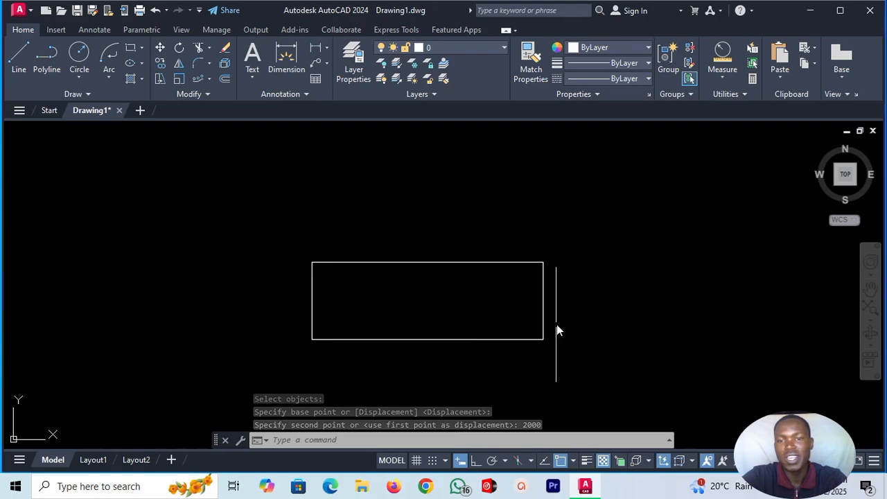
{"action": "left_click", "coordinate": [725, 77]}
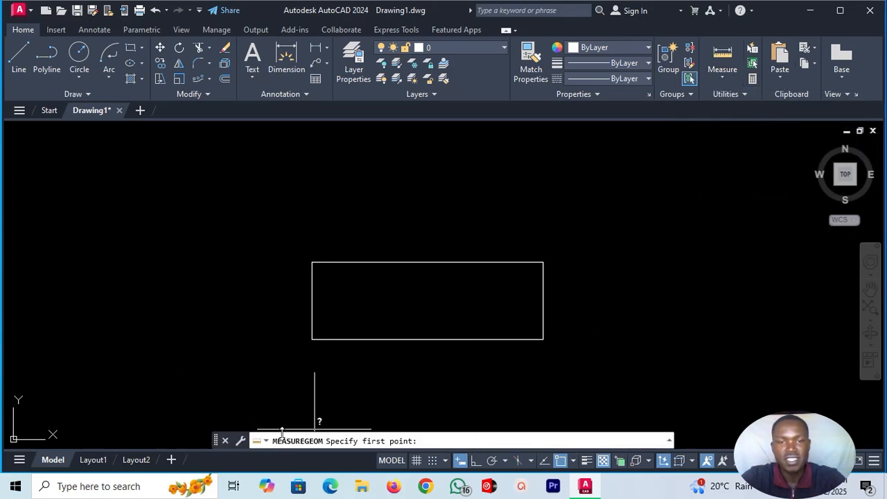
{"action": "left_click", "coordinate": [312, 340]}
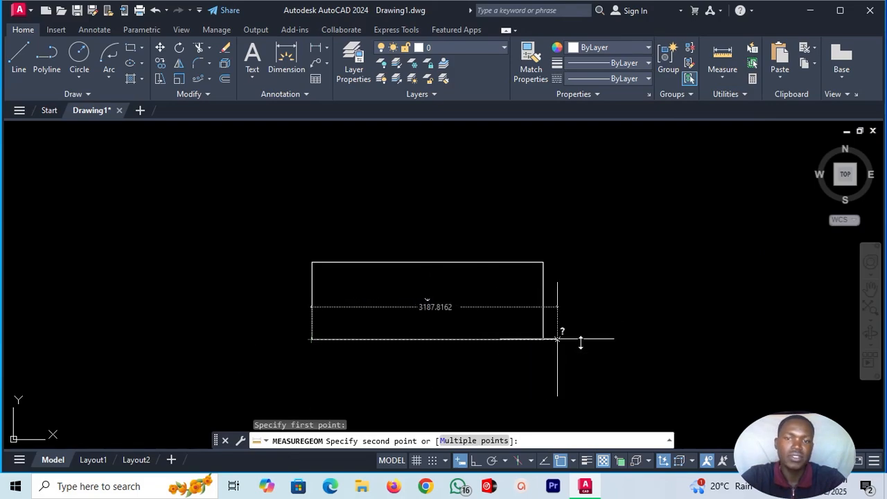
{"action": "key", "text": "Escape"}
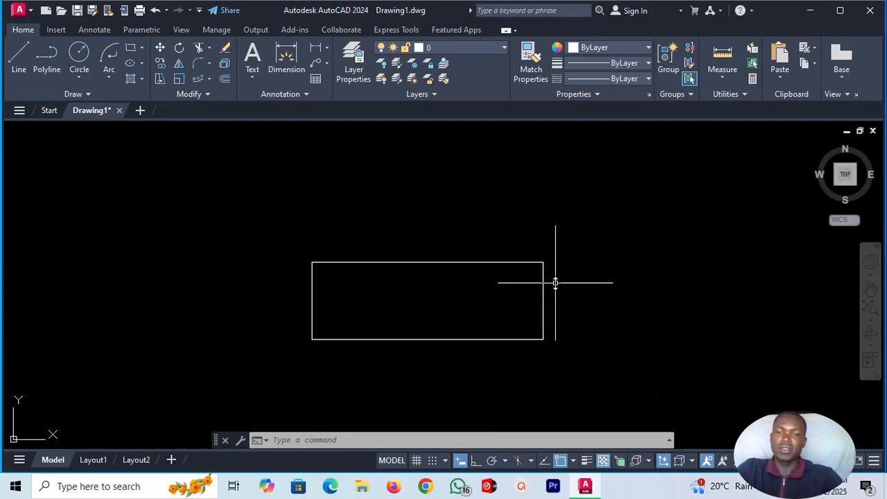
Stretch the rectangle's top edge upward by 1000 units, crossing-selecting its upper part and using the upper-right corner as base point.
{"action": "left_click", "coordinate": [160, 79]}
{"action": "left_click", "coordinate": [584, 224]}
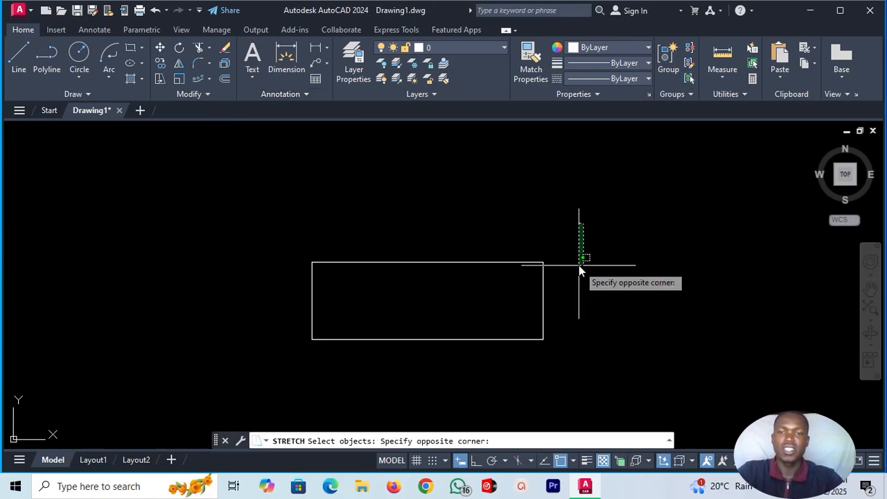
{"action": "left_click", "coordinate": [290, 315]}
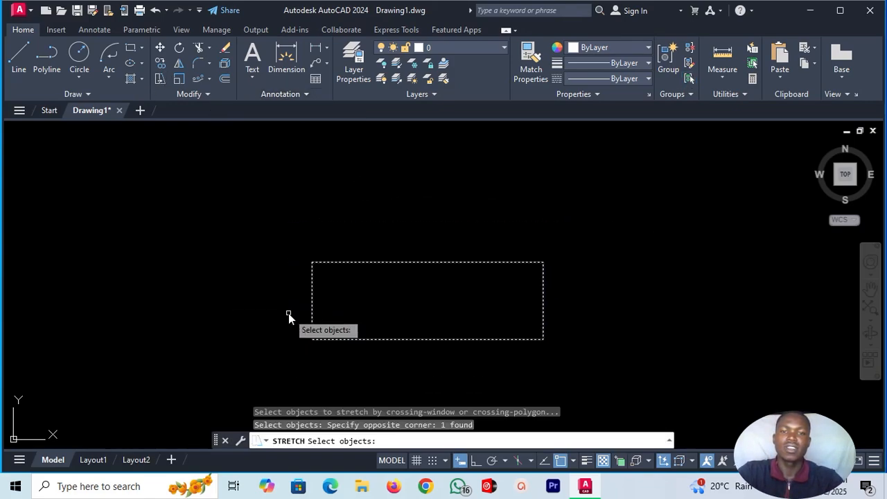
{"action": "key", "text": "Return"}
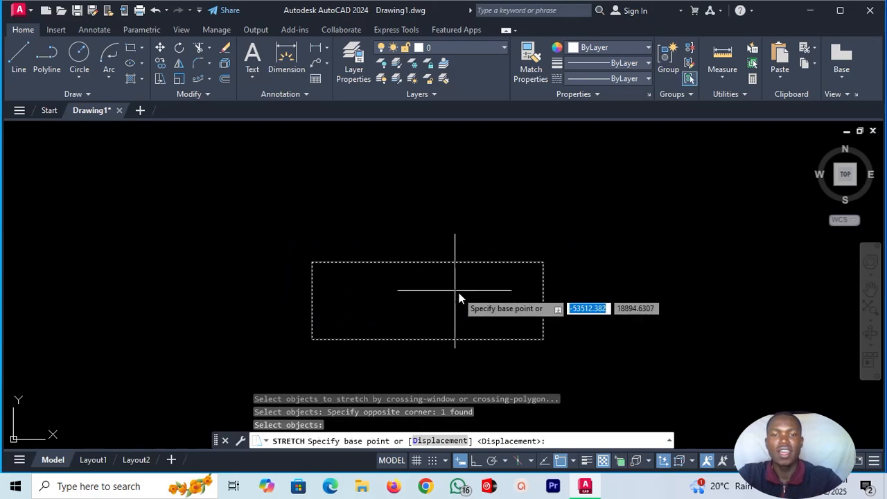
{"action": "left_click", "coordinate": [541, 268]}
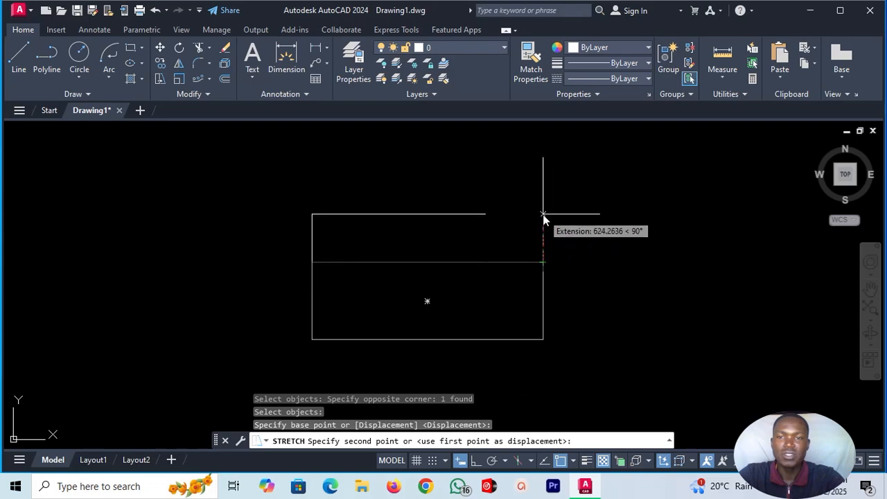
{"action": "type", "text": "1"}
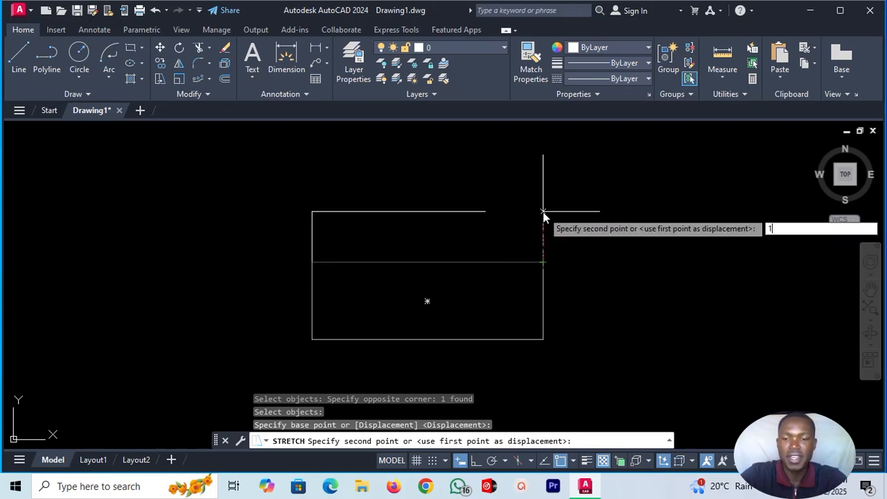
{"action": "type", "text": "000"}
{"action": "key", "text": "Return"}
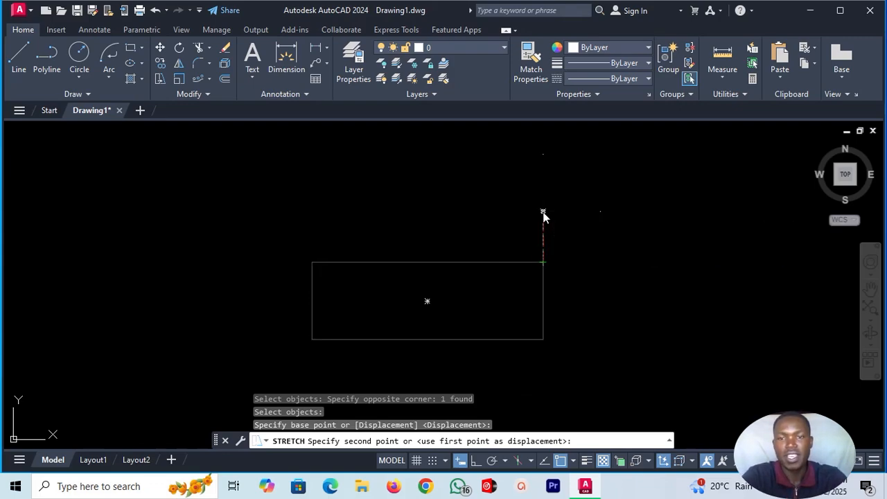
Measure the rectangle's height along its right edge from the lower-right corner to the upper-right corner.
{"action": "left_click", "coordinate": [730, 57]}
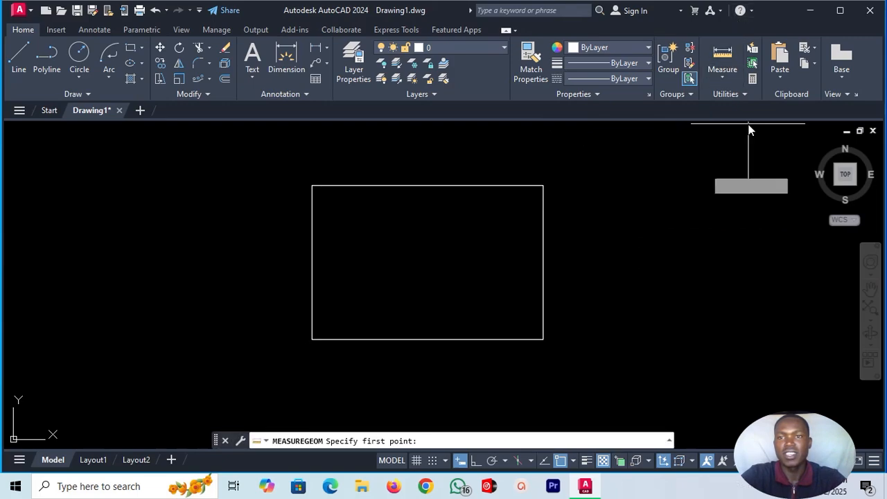
{"action": "left_click", "coordinate": [542, 340]}
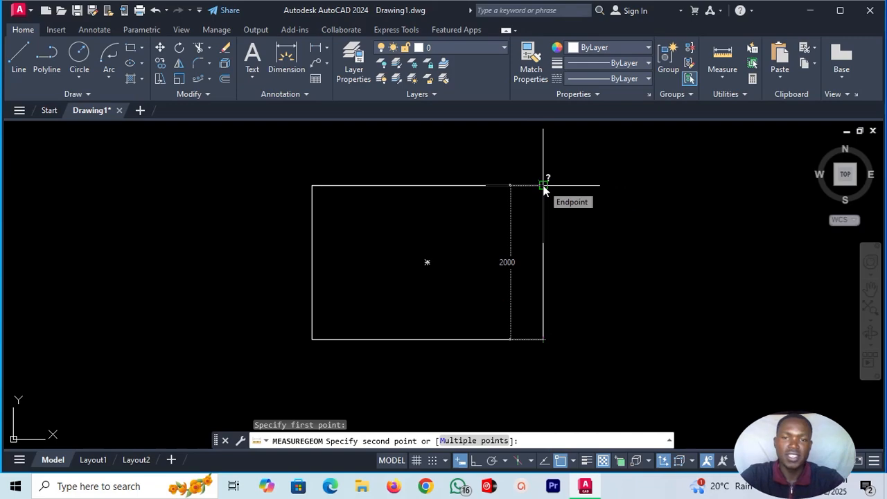
{"action": "key", "text": "Escape"}
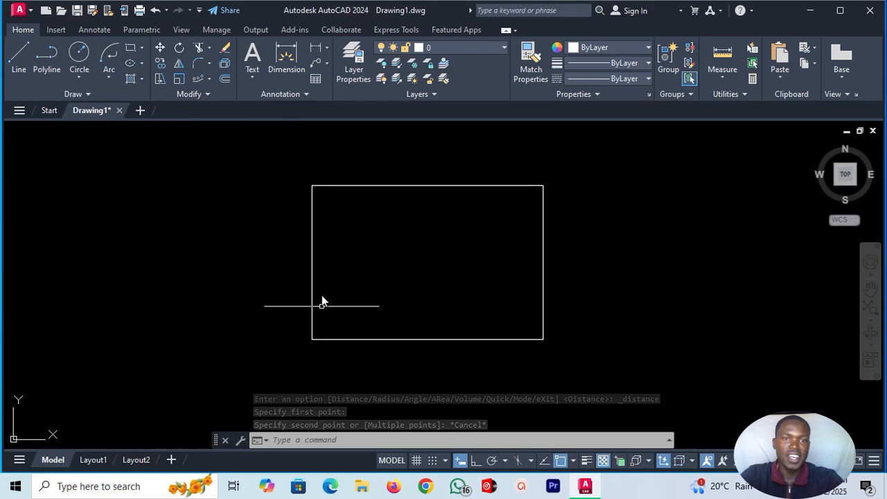
Scale the rectangle down slightly from its lower-left corner, picking the scale factor freehand in the drawing.
{"action": "left_click", "coordinate": [312, 218]}
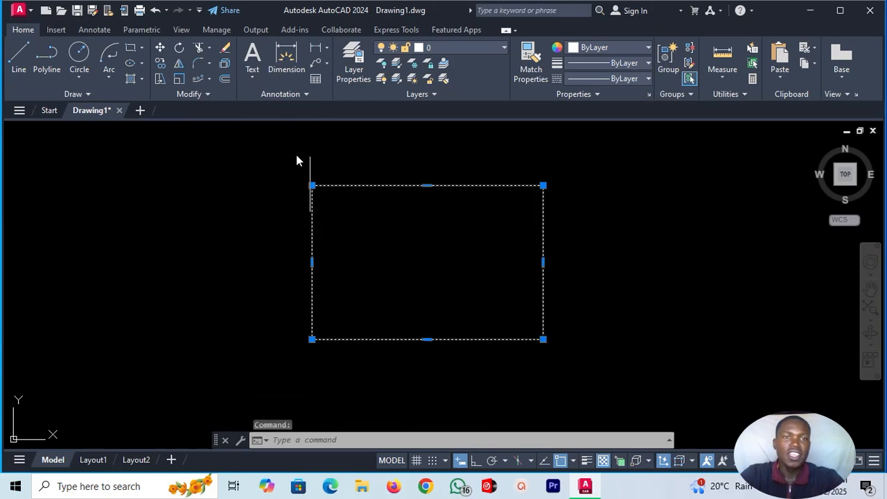
{"action": "left_click", "coordinate": [179, 81]}
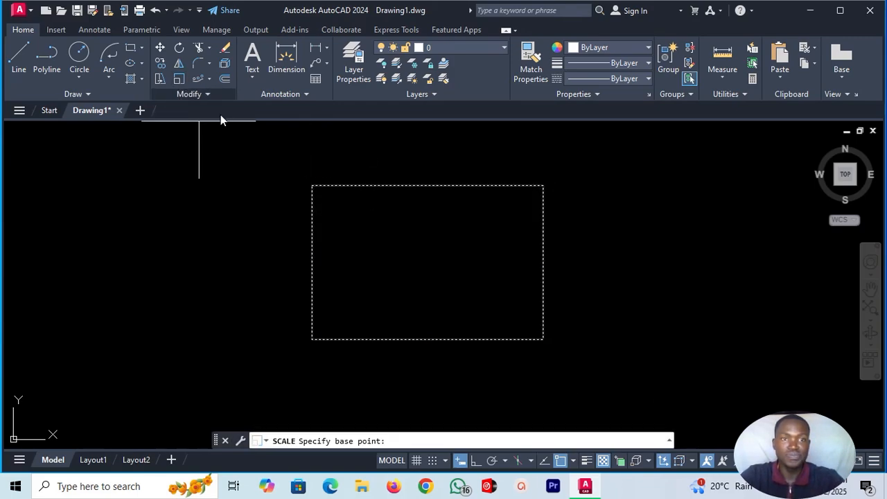
{"action": "left_click", "coordinate": [312, 339]}
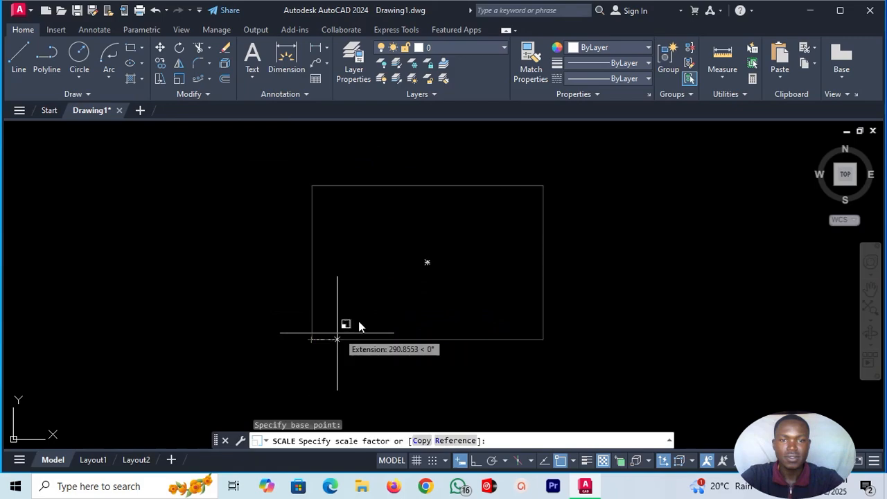
{"action": "left_click", "coordinate": [394, 291]}
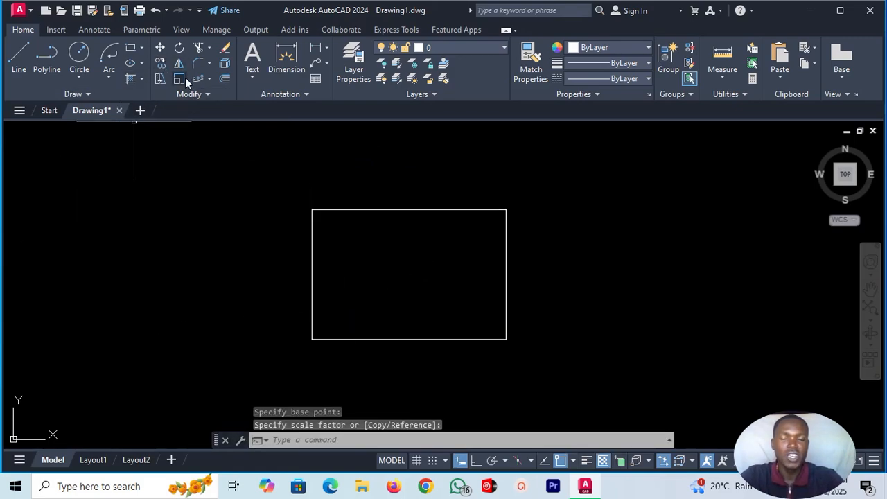
{"action": "left_click", "coordinate": [340, 209]}
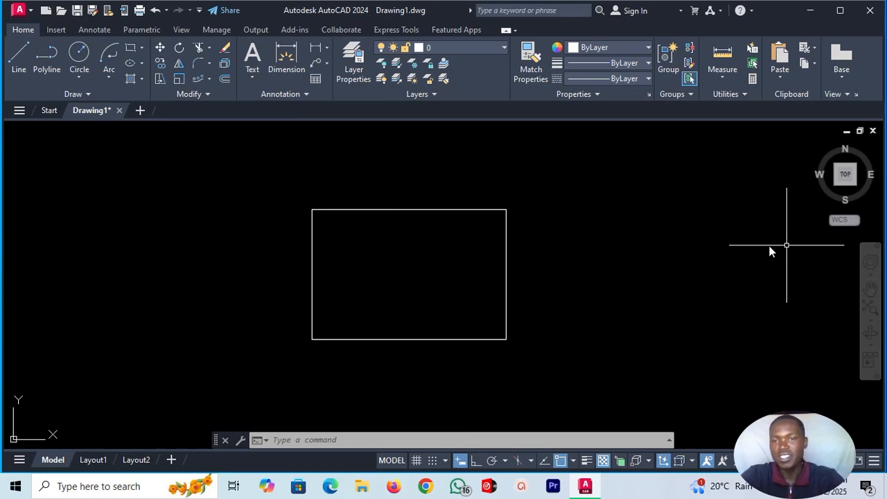
Copy the rectangle from its lower-left corner, placing one copy on either side of it and two copies spaced apart above.
{"action": "left_click", "coordinate": [160, 62]}
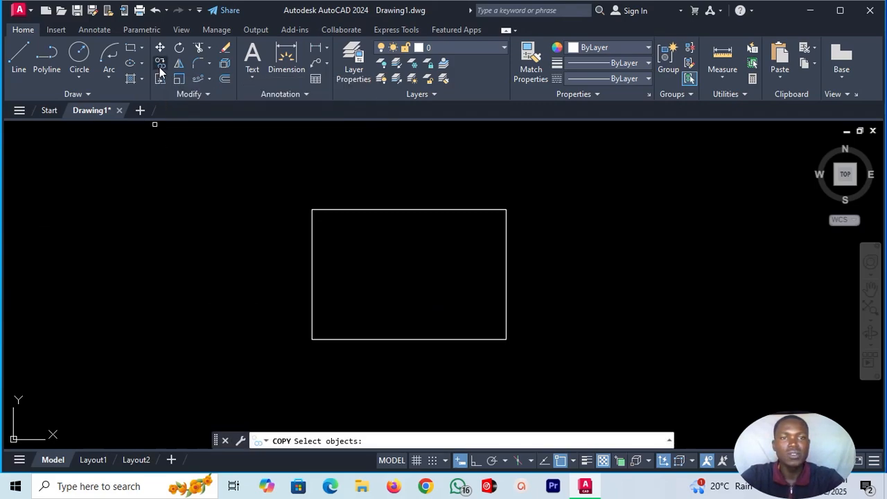
{"action": "left_click", "coordinate": [329, 338]}
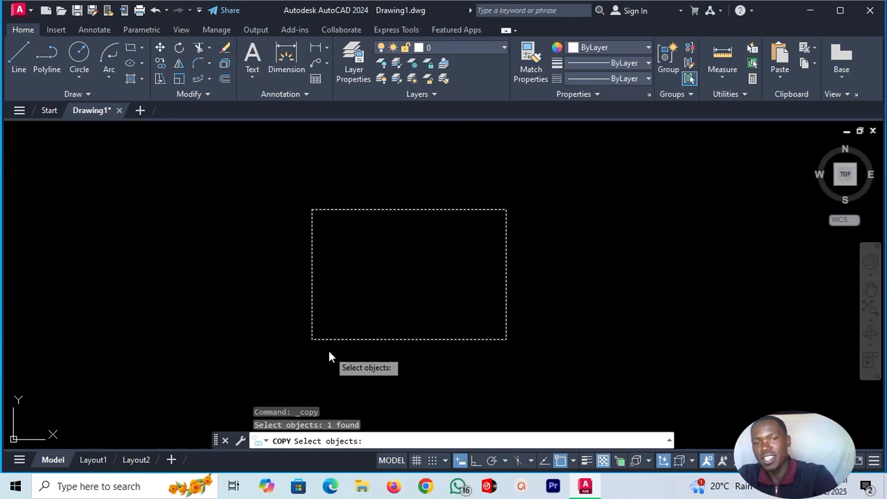
{"action": "key", "text": "Return"}
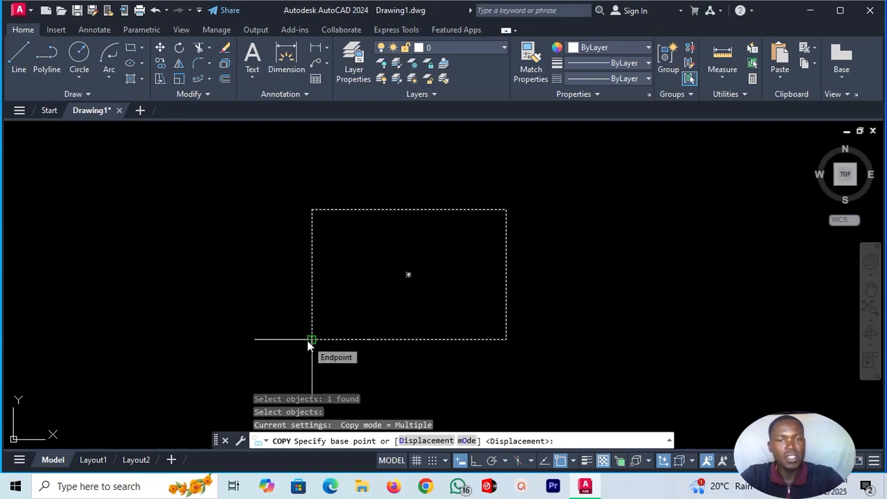
{"action": "left_click", "coordinate": [309, 341]}
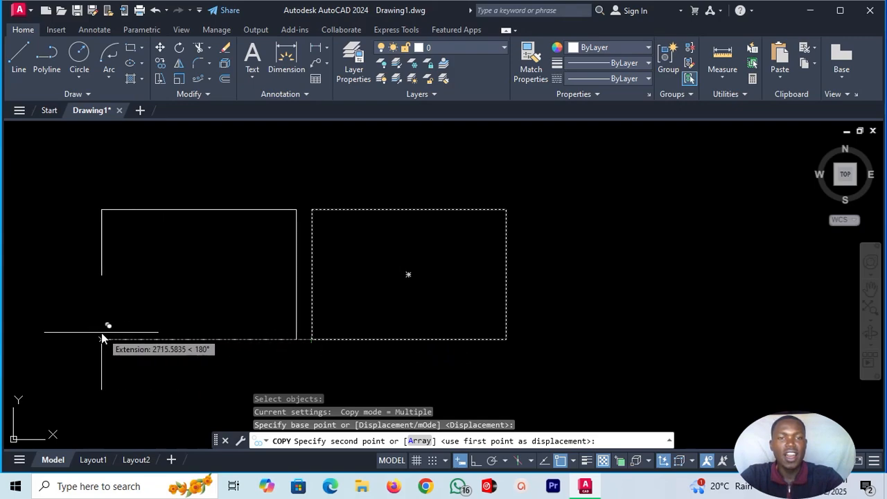
{"action": "left_click", "coordinate": [79, 339]}
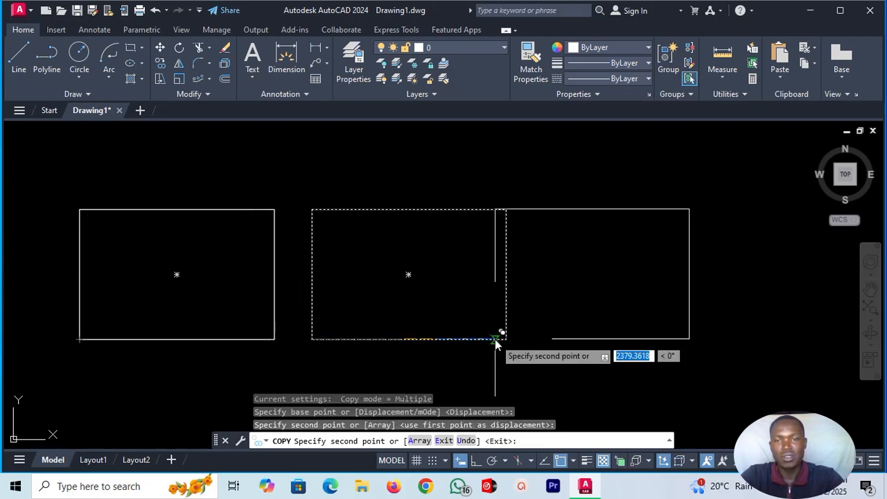
{"action": "left_click", "coordinate": [536, 361]}
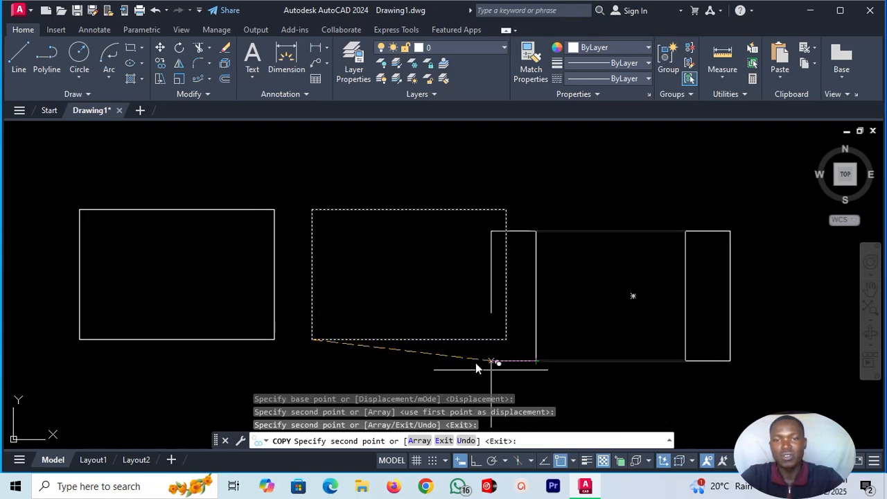
{"action": "scroll", "coordinate": [477, 368], "scroll_direction": "down", "scroll_amount": 8}
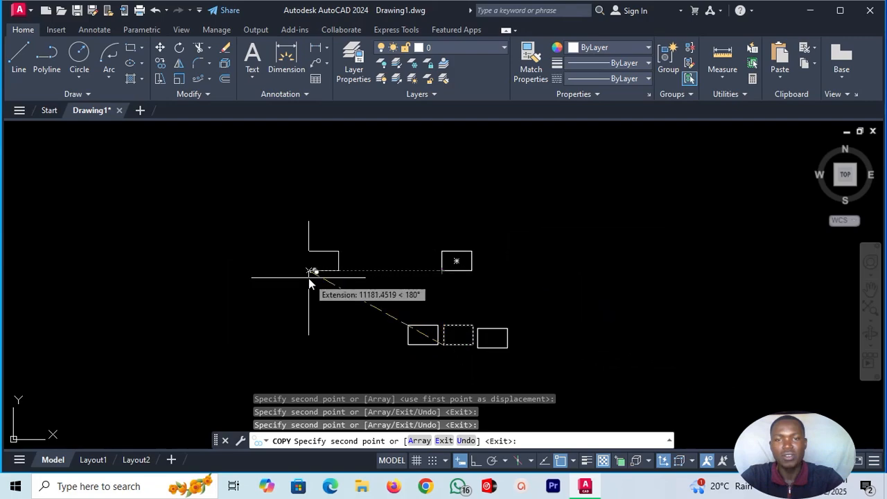
{"action": "left_click", "coordinate": [308, 277]}
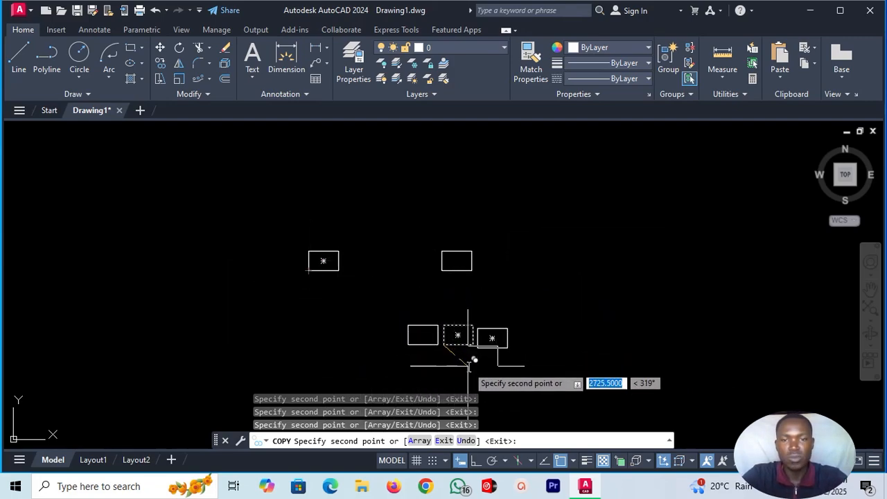
{"action": "key", "text": "Escape"}
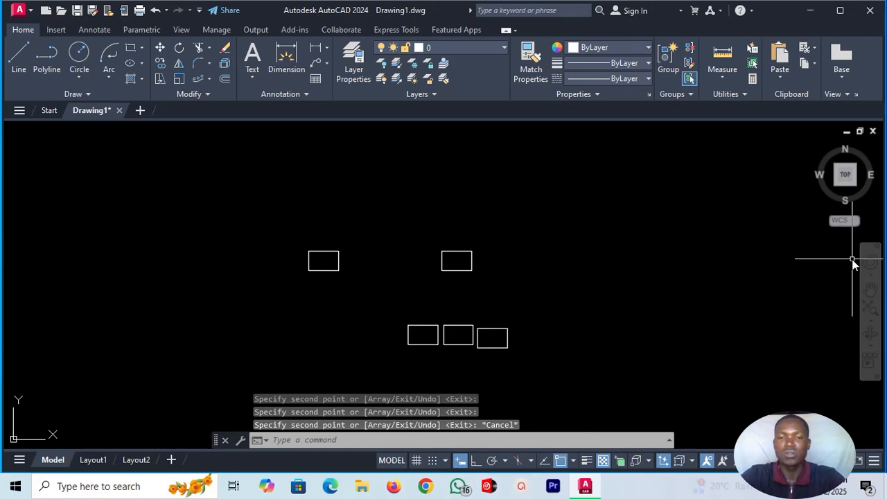
Copy the rightmost rectangle of the lower row from its centre, placing five scattered copies to its right.
{"action": "scroll", "coordinate": [531, 367], "scroll_direction": "up", "scroll_amount": 2}
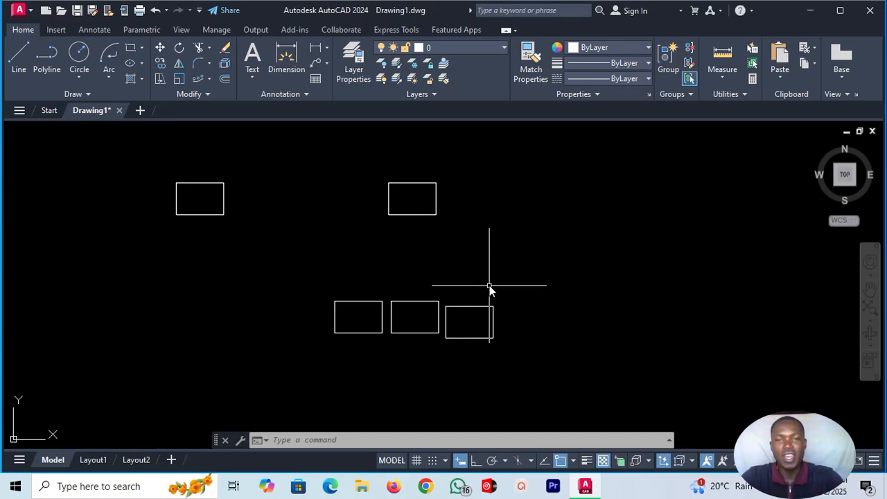
{"action": "left_click", "coordinate": [493, 314]}
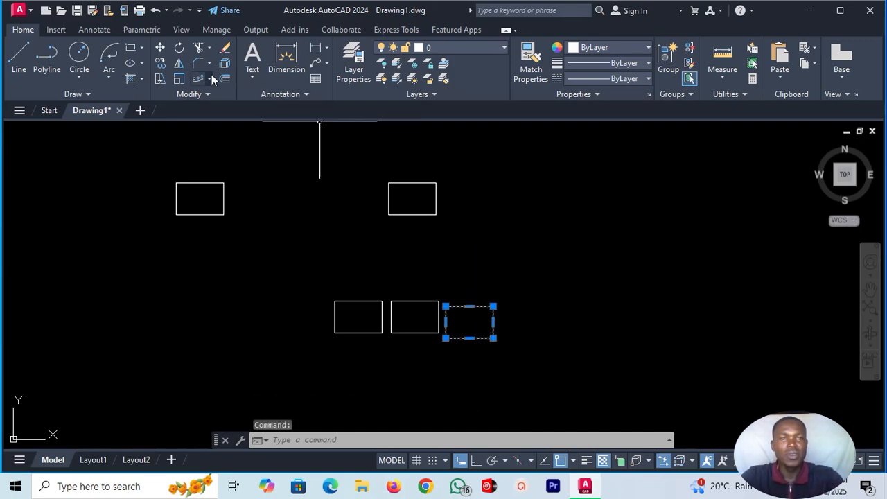
{"action": "left_click", "coordinate": [160, 62]}
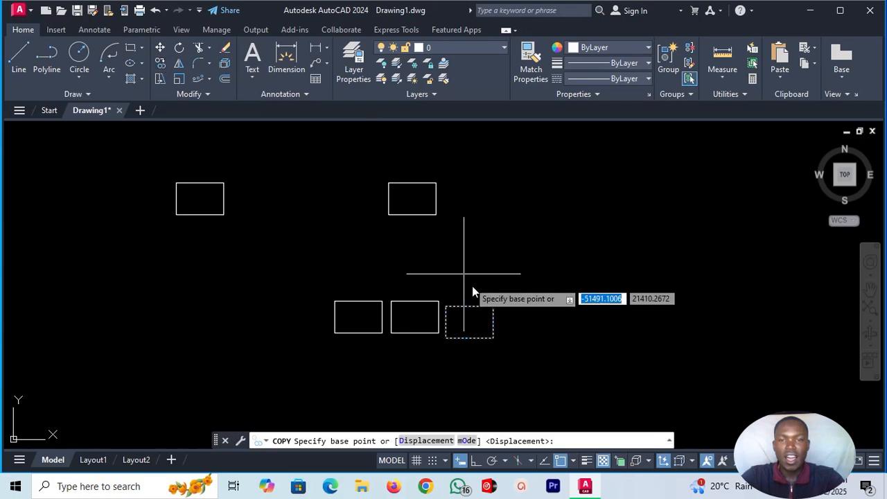
{"action": "left_click", "coordinate": [470, 322]}
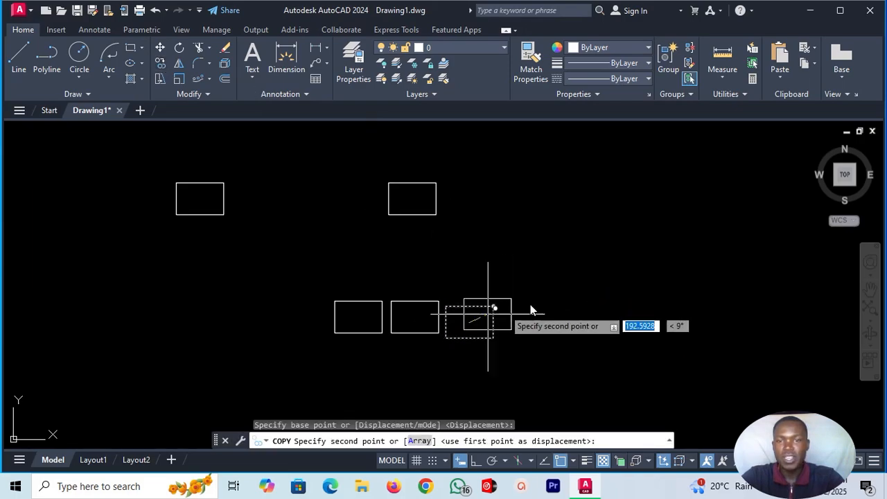
{"action": "left_click", "coordinate": [622, 266]}
{"action": "left_click", "coordinate": [660, 343]}
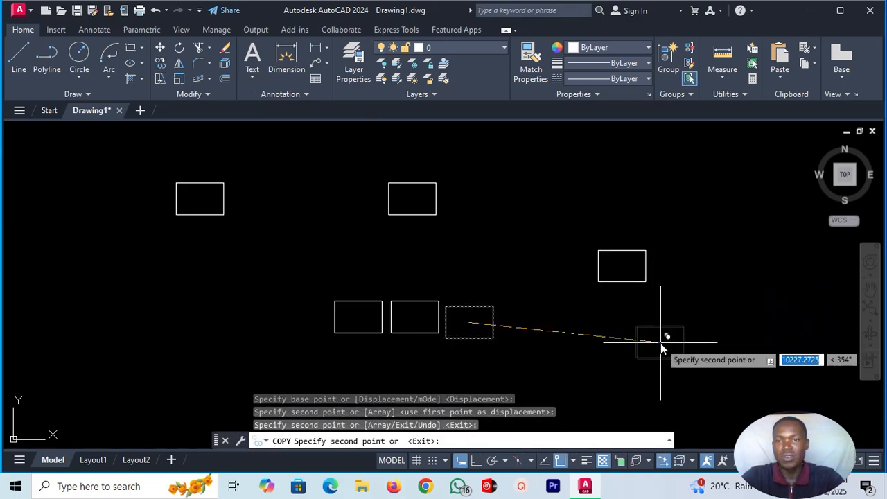
{"action": "left_click", "coordinate": [761, 251]}
{"action": "left_click", "coordinate": [549, 219]}
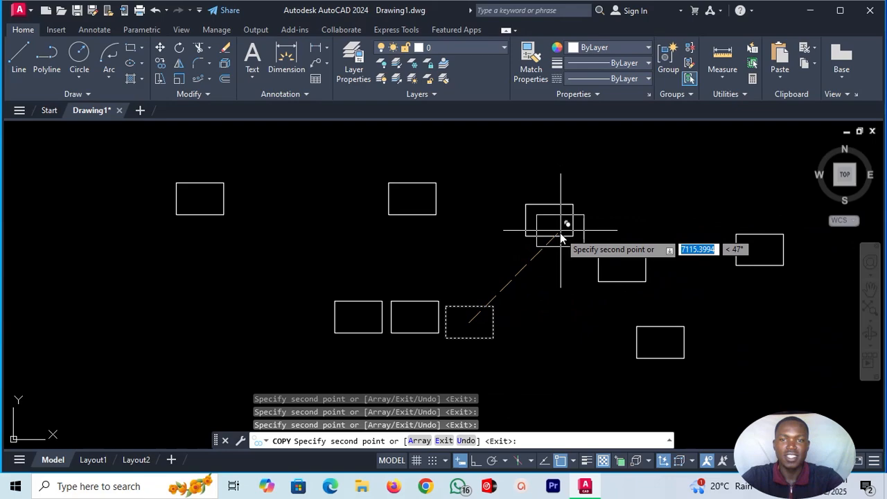
{"action": "left_click", "coordinate": [547, 323]}
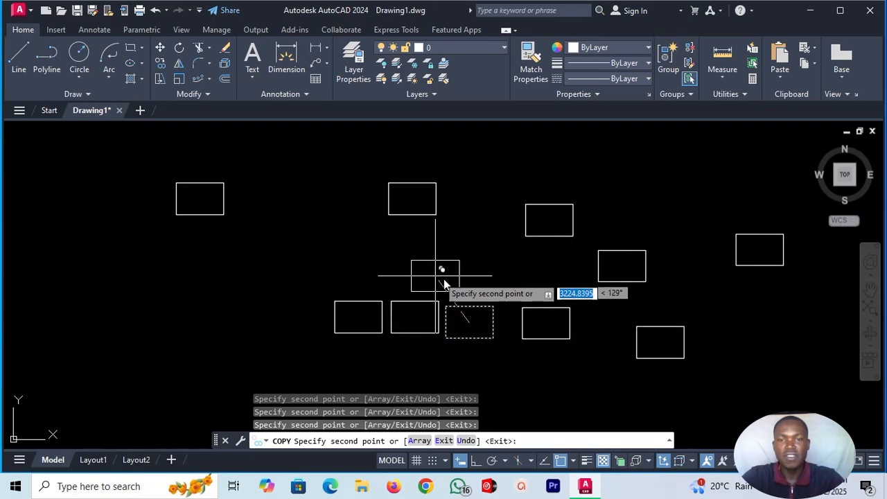
{"action": "key", "text": "Escape"}
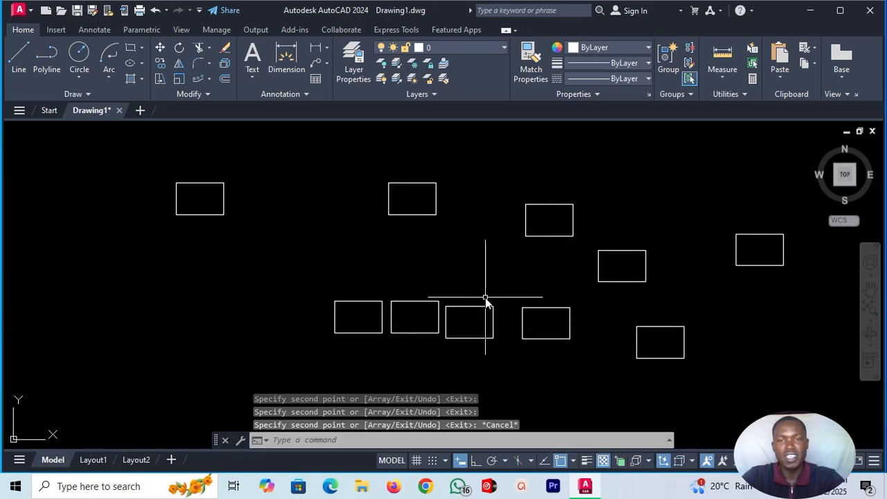
Erase all objects in the drawing and draw one small, nearly square rectangle on the left side of the empty drawing area.
{"action": "left_click", "coordinate": [753, 63]}
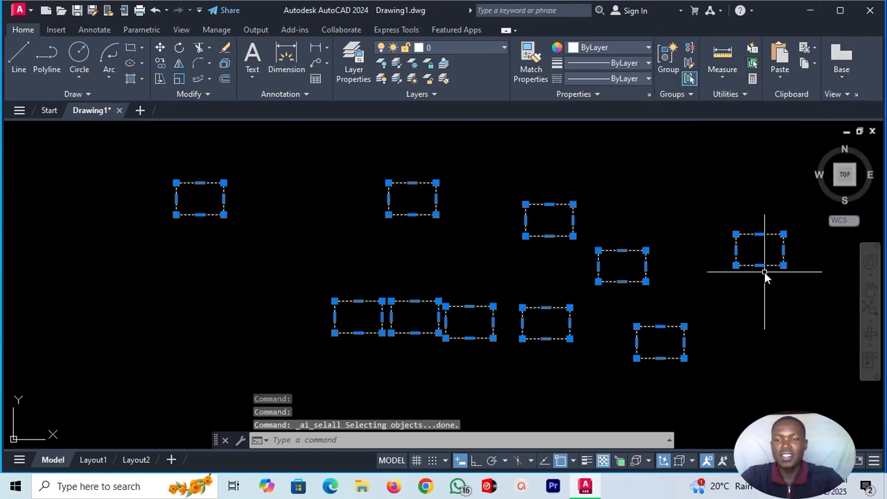
{"action": "key", "text": "Delete"}
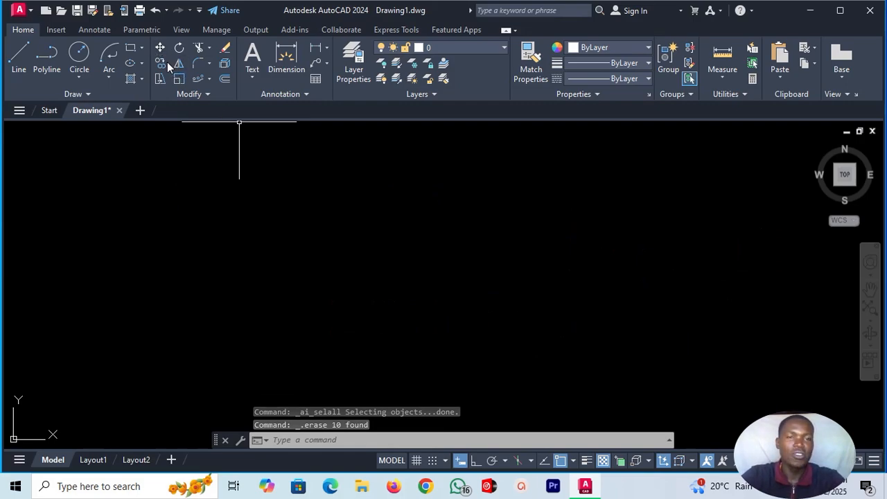
{"action": "left_click", "coordinate": [131, 45]}
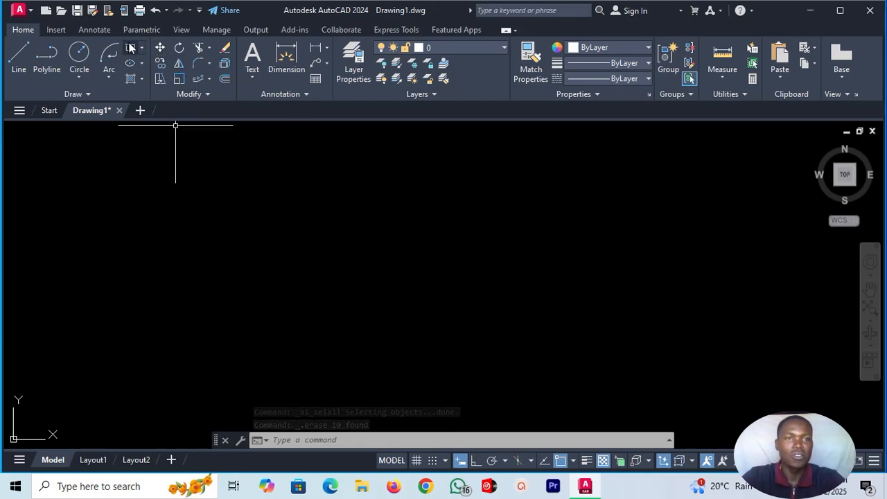
{"action": "left_click", "coordinate": [143, 207]}
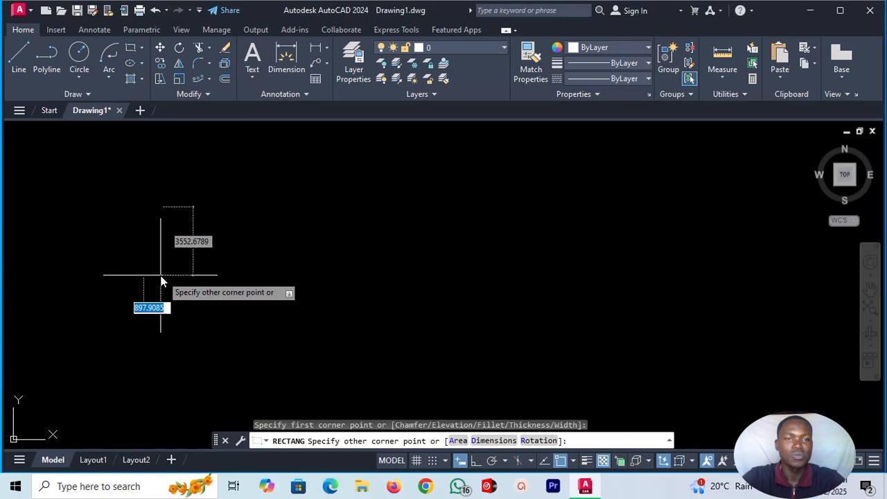
{"action": "left_click", "coordinate": [205, 273]}
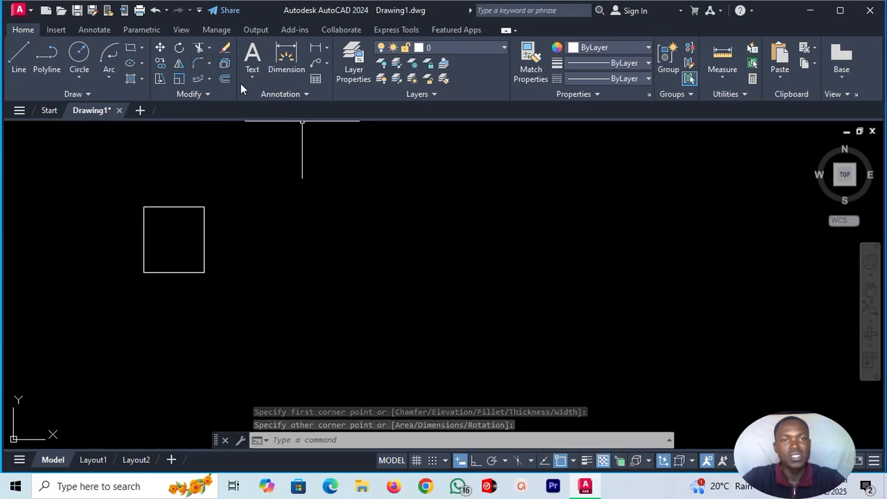
Move the rectangle horizontally to the middle of the drawing area, using its lower-right corner as base point.
{"action": "left_click", "coordinate": [160, 47]}
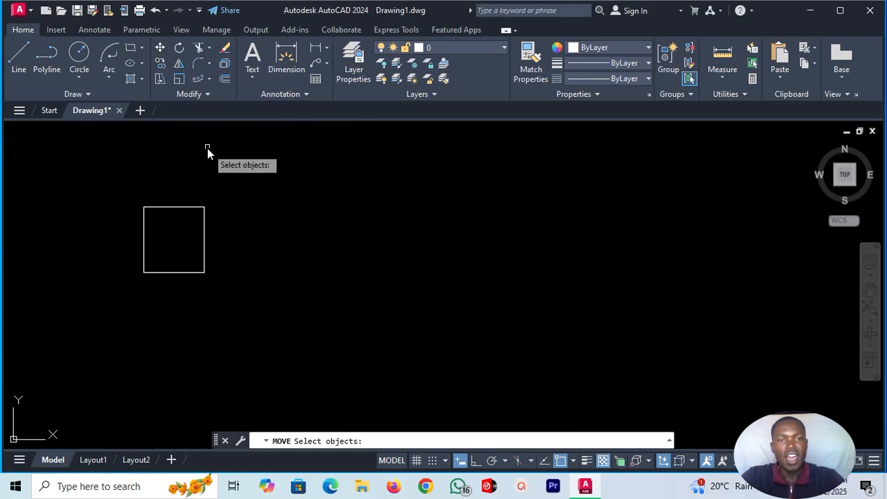
{"action": "left_click", "coordinate": [204, 231]}
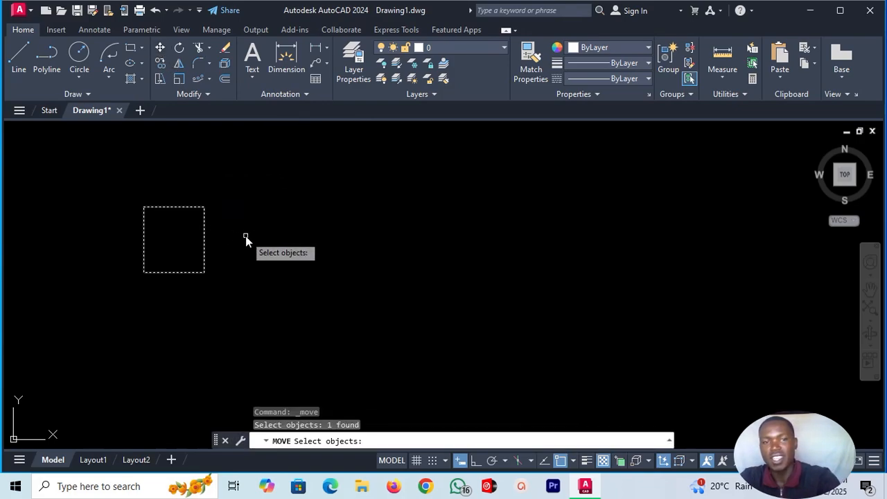
{"action": "key", "text": "Return"}
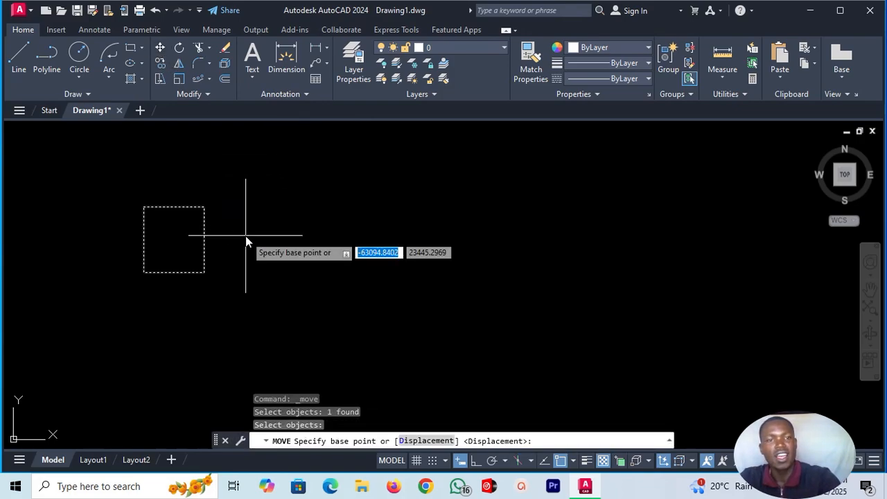
{"action": "left_click", "coordinate": [204, 272]}
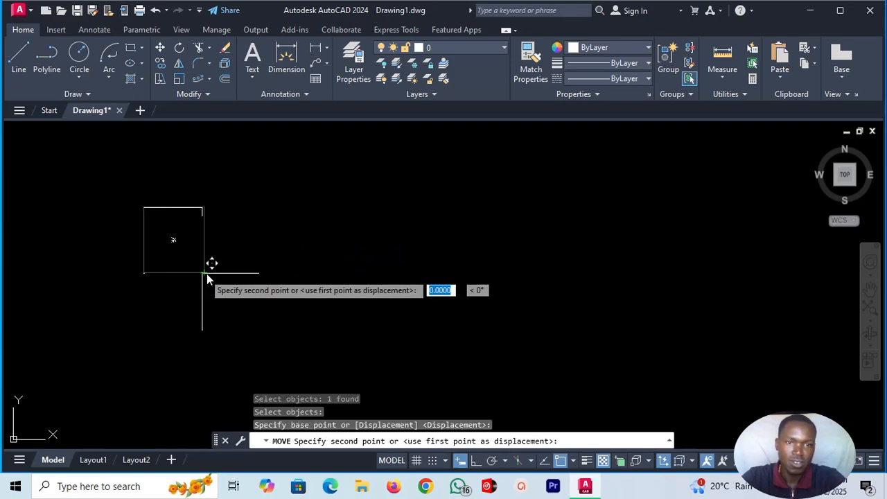
{"action": "left_click", "coordinate": [513, 257]}
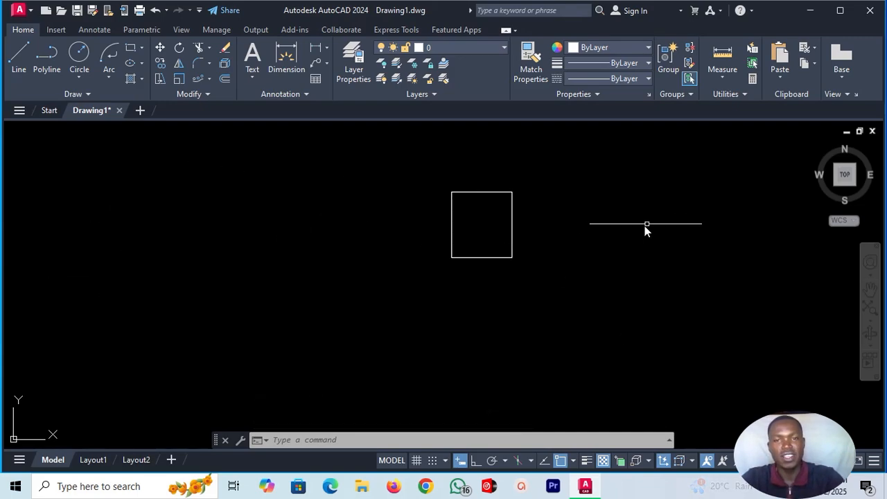
{"action": "left_click", "coordinate": [511, 215]}
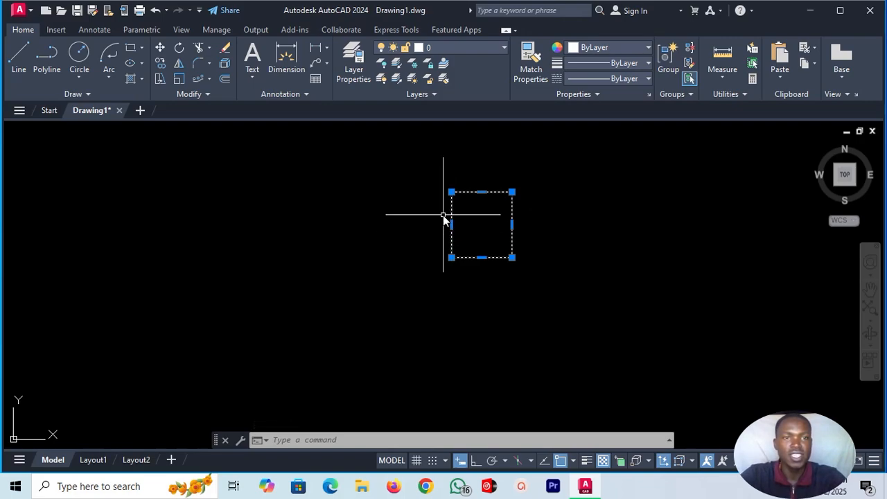
{"action": "left_click", "coordinate": [351, 279]}
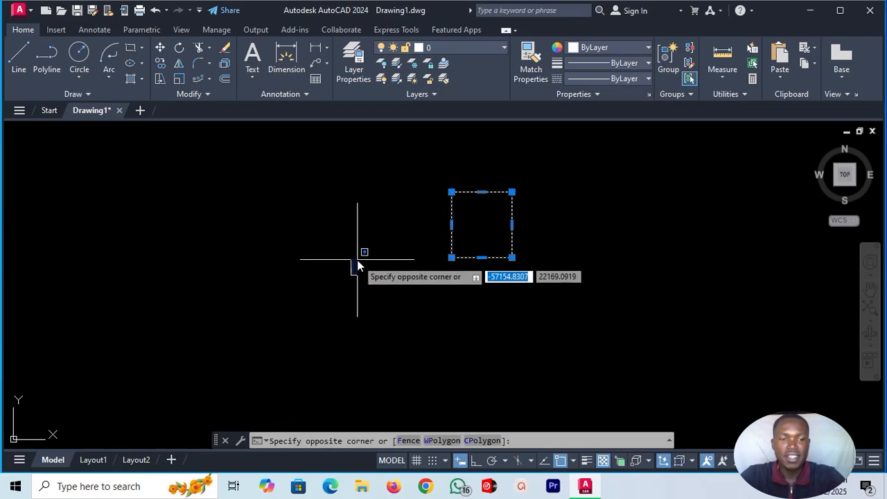
{"action": "key", "text": "Escape"}
{"action": "key", "text": "Escape"}
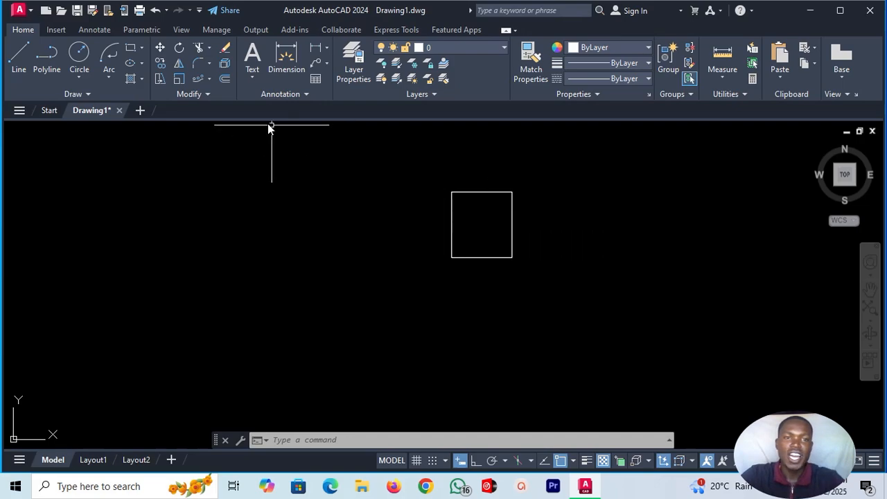
Rotate the rectangle by 20 degrees about its lower-left corner.
{"action": "left_click", "coordinate": [180, 50]}
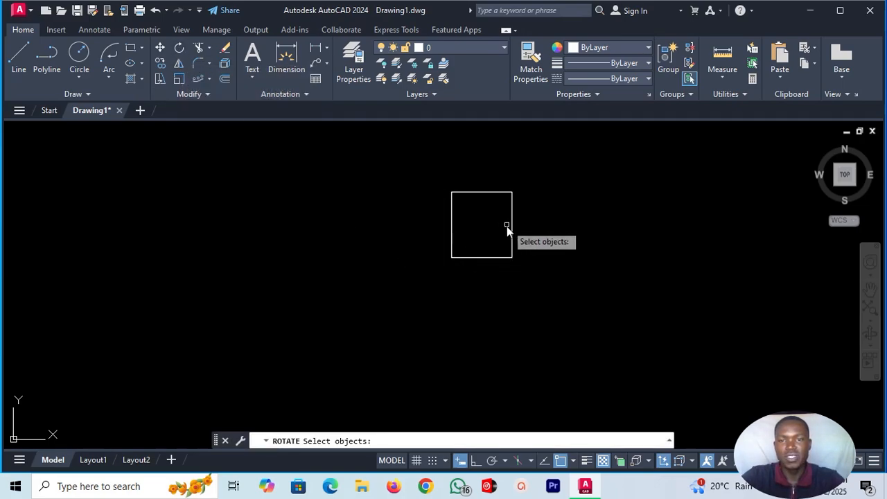
{"action": "left_click", "coordinate": [511, 231]}
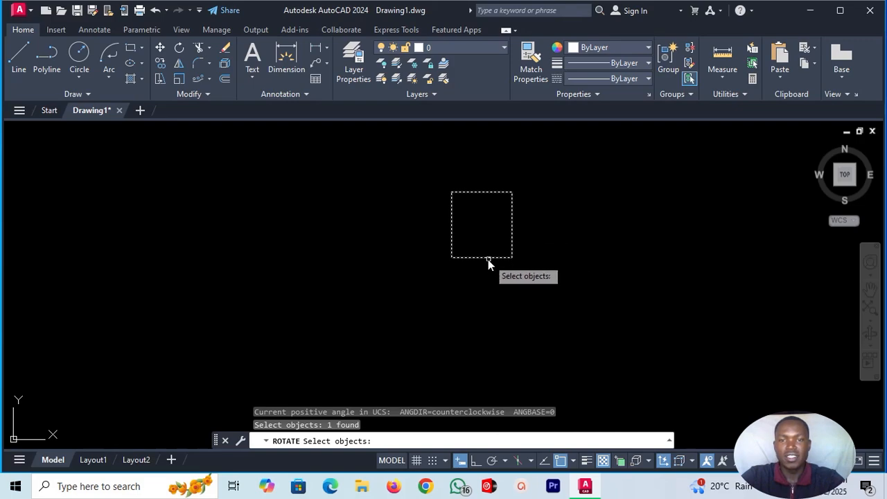
{"action": "key", "text": "Return"}
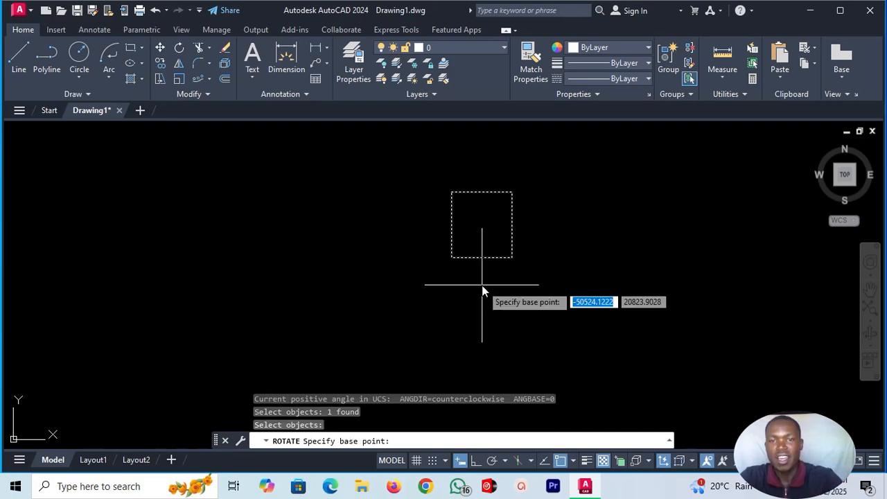
{"action": "left_click", "coordinate": [454, 260]}
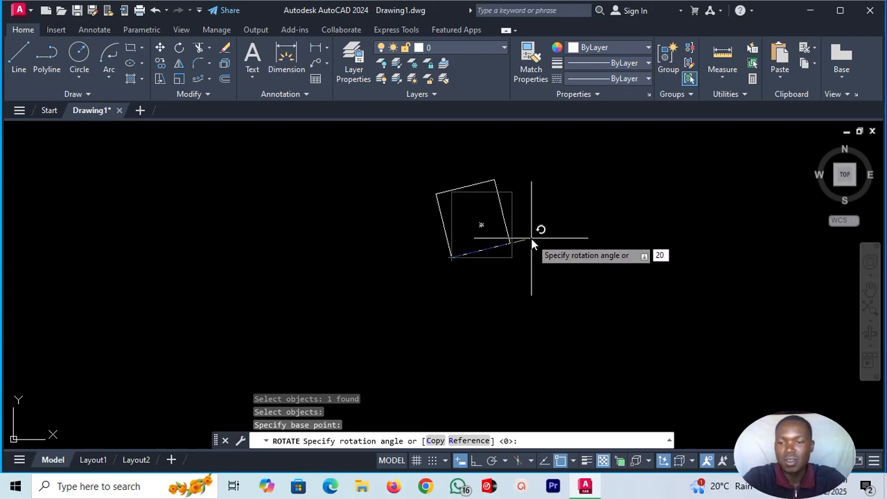
{"action": "key", "text": "Return"}
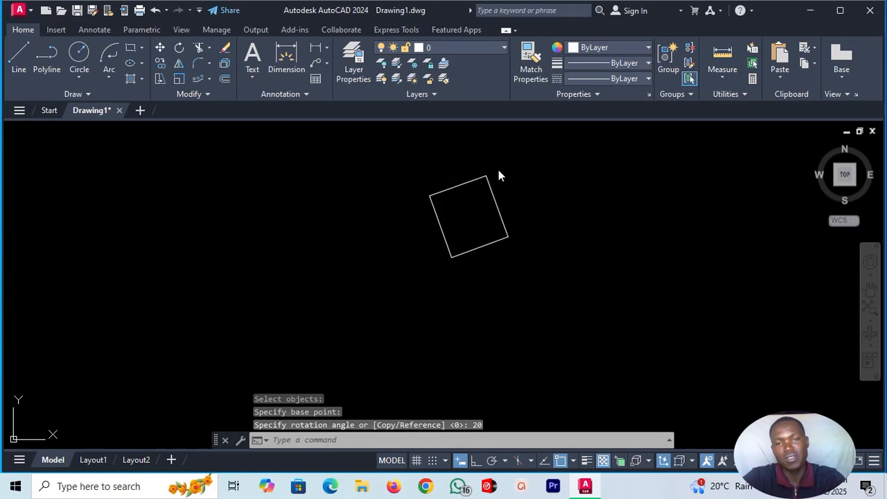
Rotate the tilted rectangle by a further 80 degrees about its lowest corner.
{"action": "left_click", "coordinate": [499, 212]}
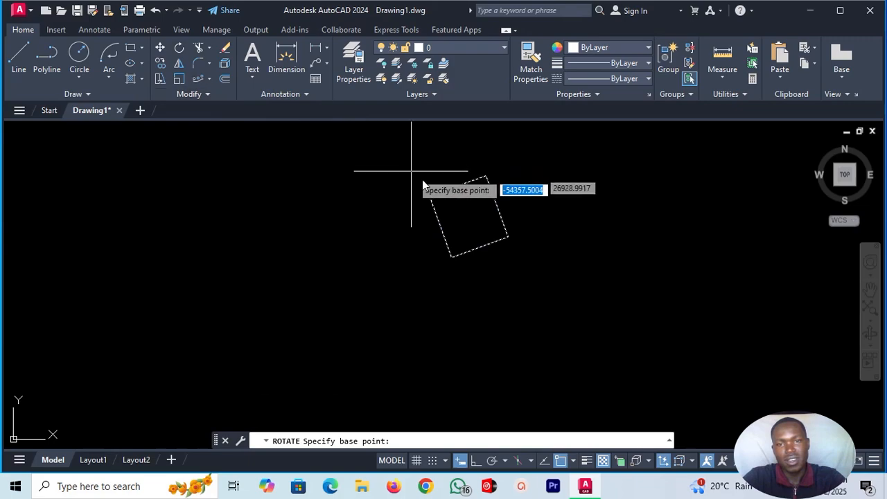
{"action": "left_click", "coordinate": [454, 254]}
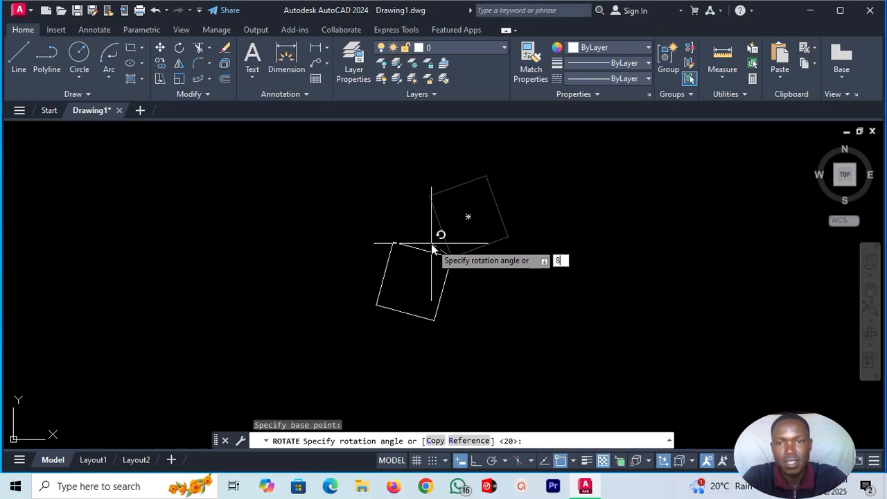
{"action": "key", "text": "Return"}
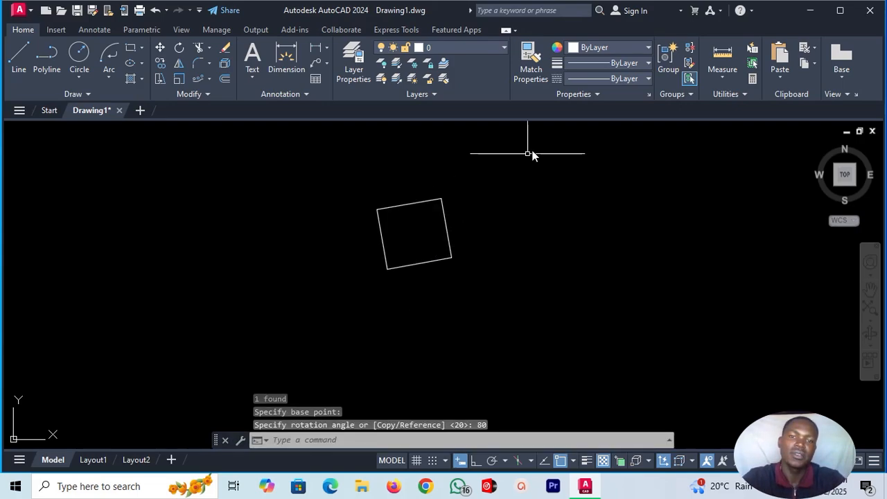
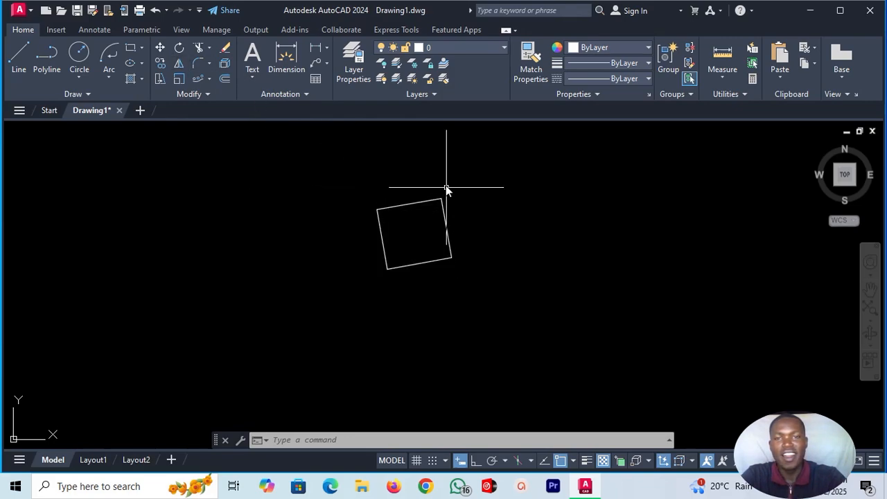
Erase the rotated rectangle from the drawing area.
{"action": "left_click", "coordinate": [459, 165]}
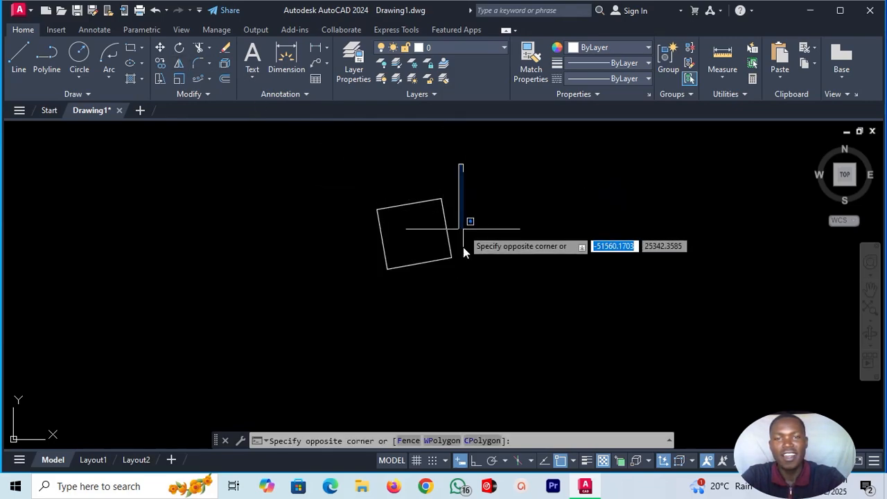
{"action": "left_click", "coordinate": [337, 289]}
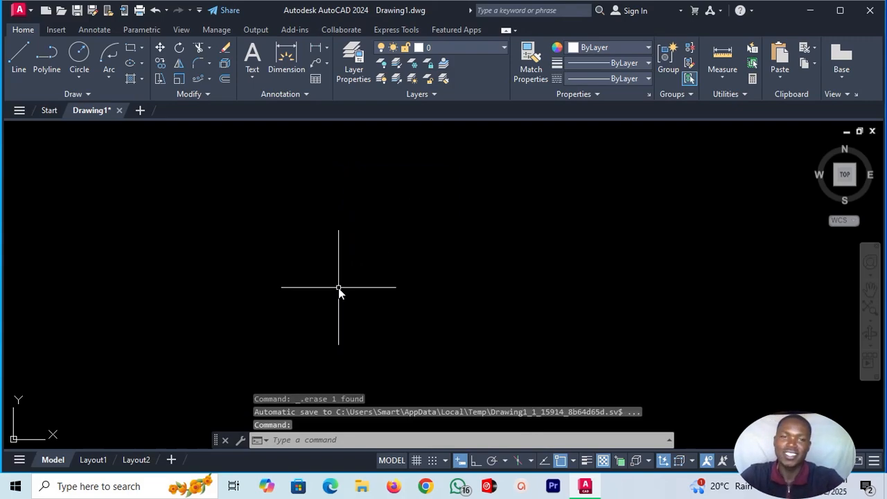
{"action": "left_click", "coordinate": [170, 226]}
{"action": "key", "text": "Escape"}
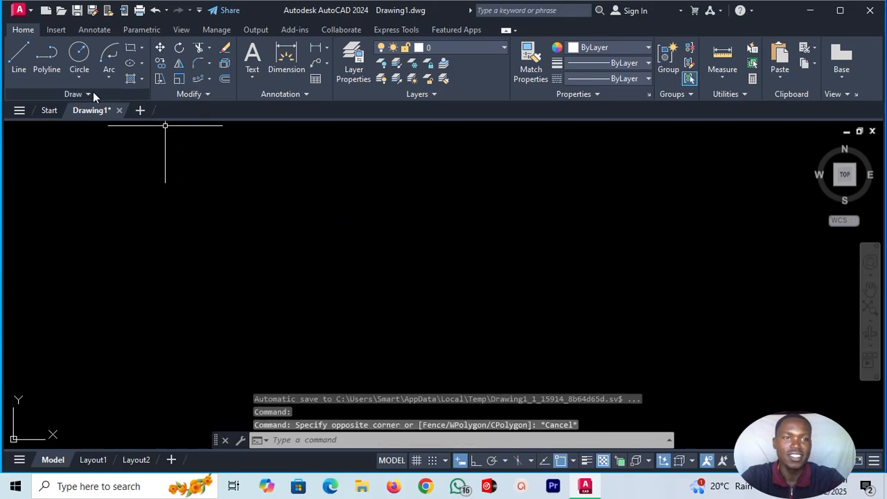
Draw a closed, tilted four-sided shape from four connected lines, just left of the drawing area's centre.
{"action": "left_click", "coordinate": [18, 55]}
{"action": "left_click", "coordinate": [236, 269]}
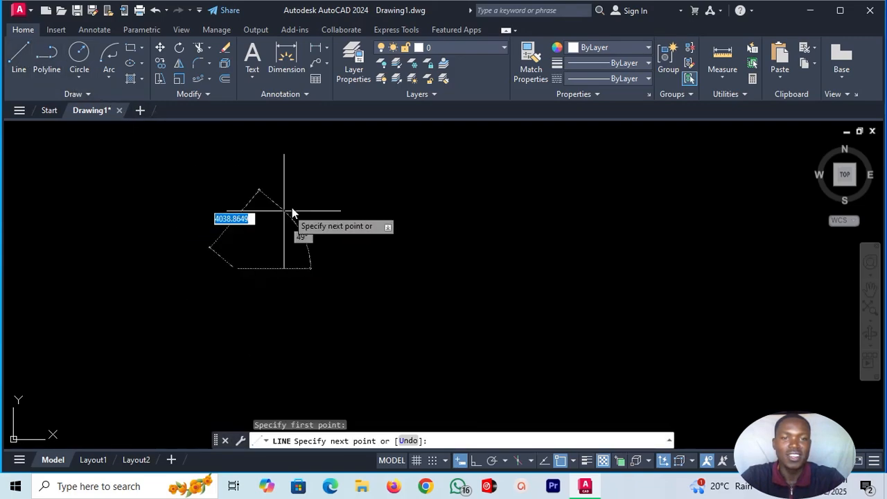
{"action": "left_click", "coordinate": [319, 192]}
{"action": "left_click", "coordinate": [404, 290]}
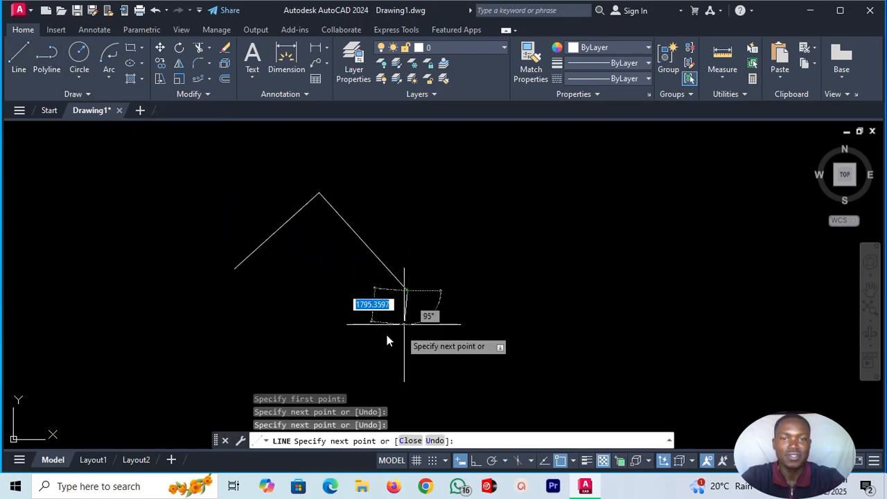
{"action": "left_click", "coordinate": [298, 347]}
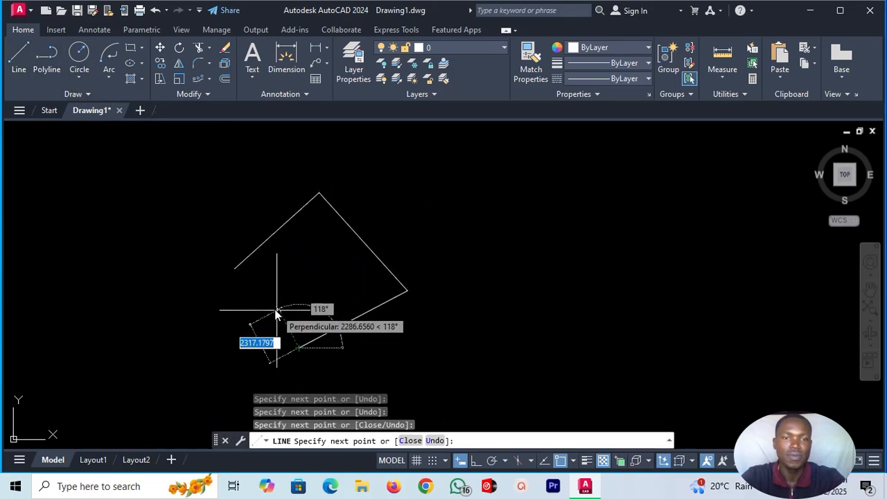
{"action": "left_click", "coordinate": [236, 271]}
{"action": "key", "text": "Escape"}
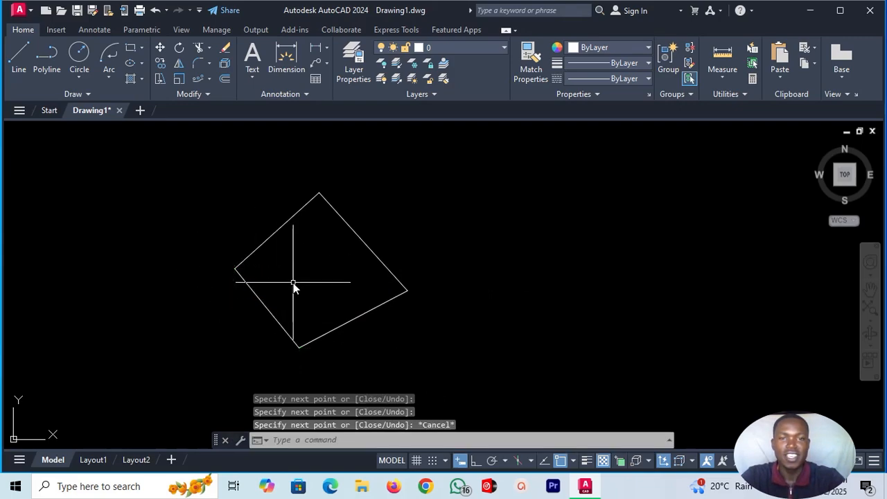
Draw one long vertical line to the right of the four-sided shape with Ortho mode turned on.
{"action": "left_click", "coordinate": [19, 59]}
{"action": "left_click", "coordinate": [478, 138]}
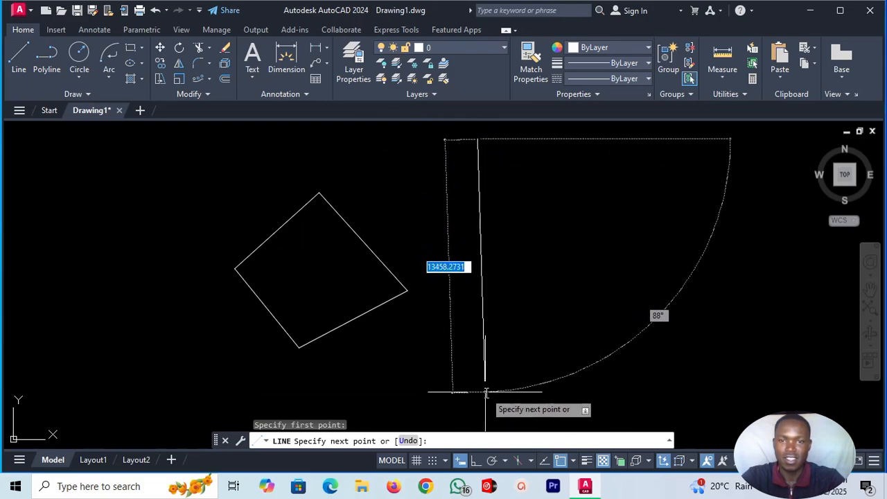
{"action": "left_click", "coordinate": [476, 461]}
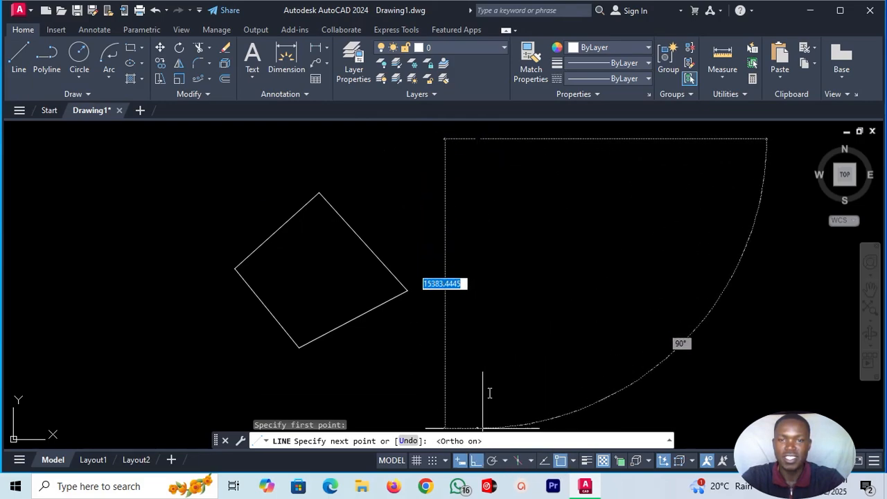
{"action": "left_click", "coordinate": [477, 375]}
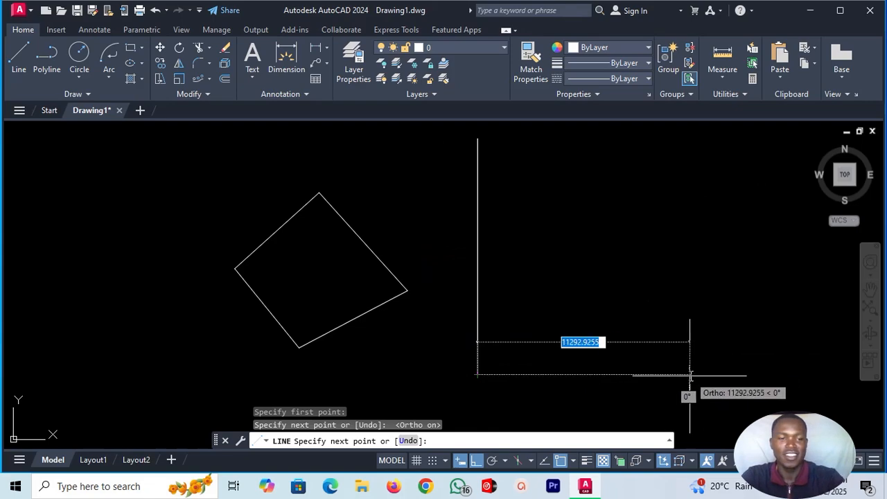
{"action": "key", "text": "Escape"}
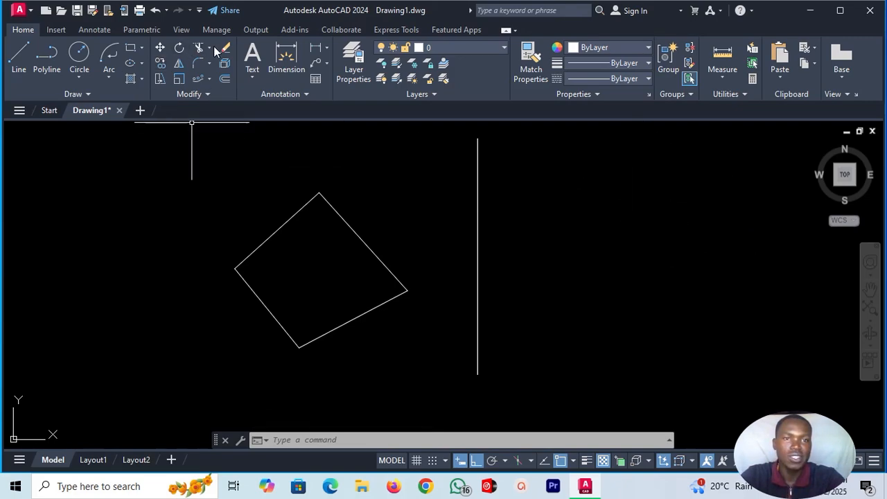
Mirror the four-sided shape across the vertical line, using the line's two endpoints as mirror line and keeping the source objects.
{"action": "left_click", "coordinate": [178, 63]}
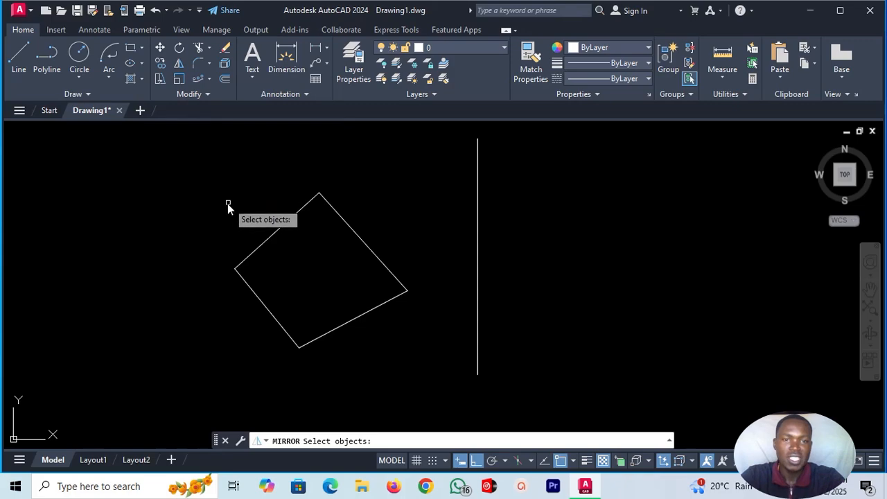
{"action": "left_click", "coordinate": [190, 165]}
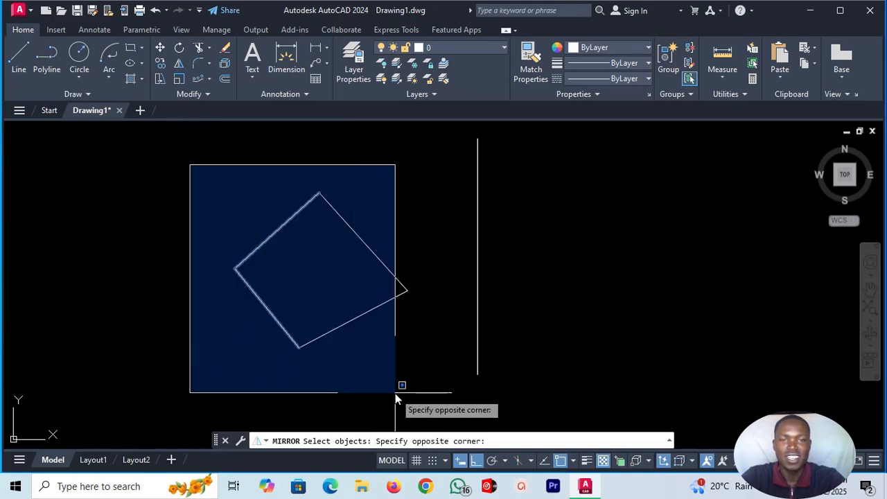
{"action": "left_click", "coordinate": [421, 363]}
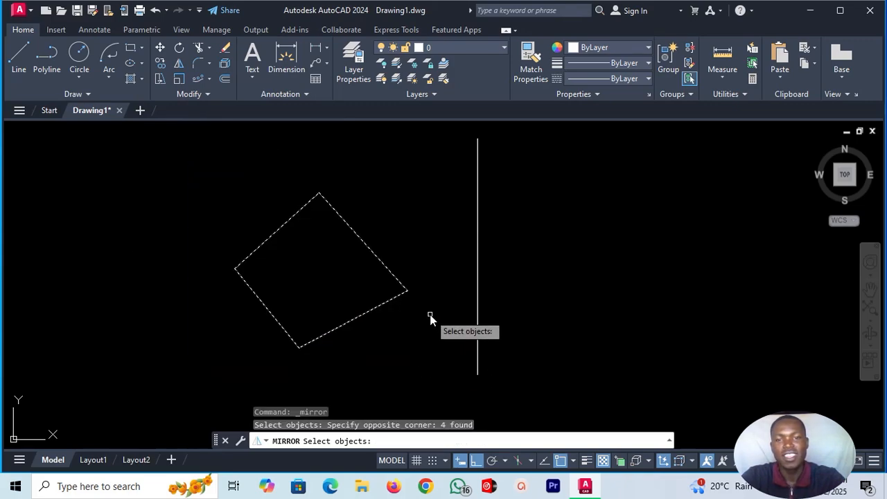
{"action": "key", "text": "Return"}
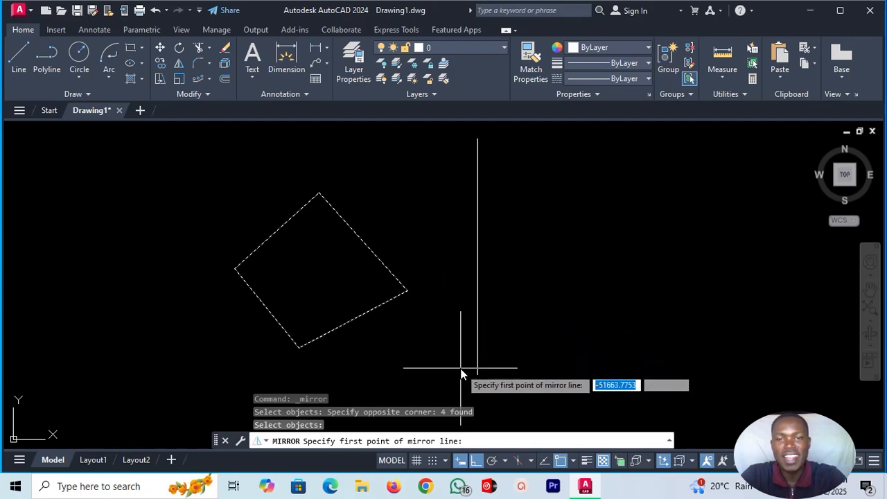
{"action": "left_click", "coordinate": [477, 375]}
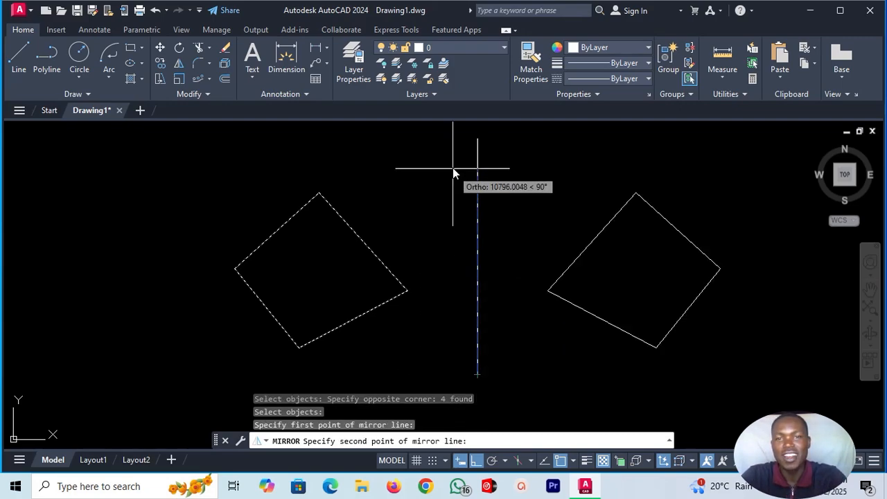
{"action": "left_click", "coordinate": [477, 141]}
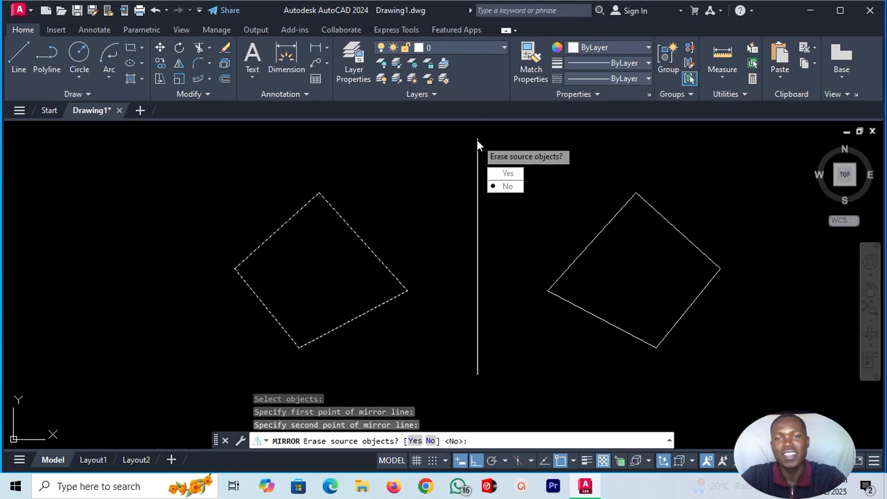
{"action": "left_click", "coordinate": [510, 188]}
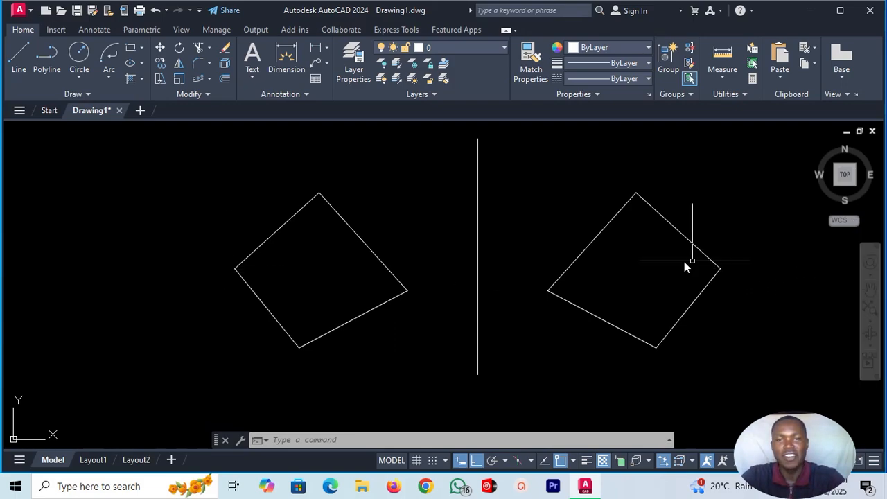
Draw a horizontal line from the vertical line's lower end to the right, extending past the mirrored shape.
{"action": "scroll", "coordinate": [485, 257], "scroll_direction": "down", "scroll_amount": 2}
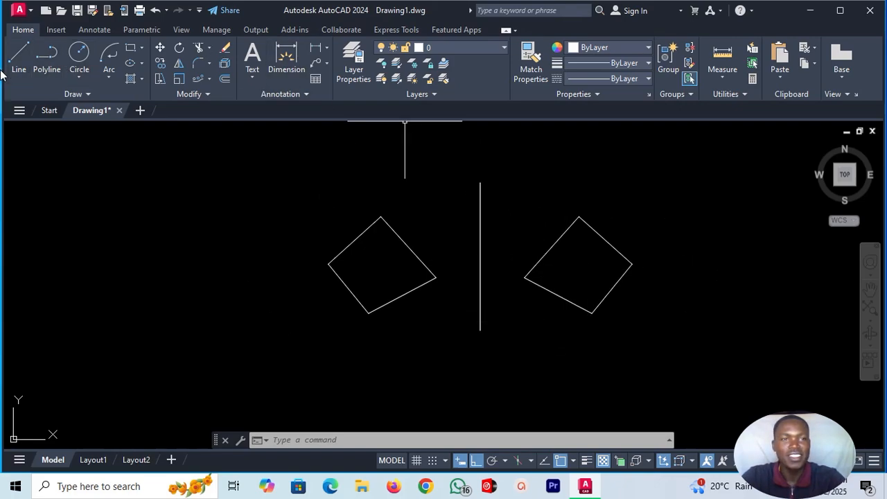
{"action": "left_click", "coordinate": [18, 57]}
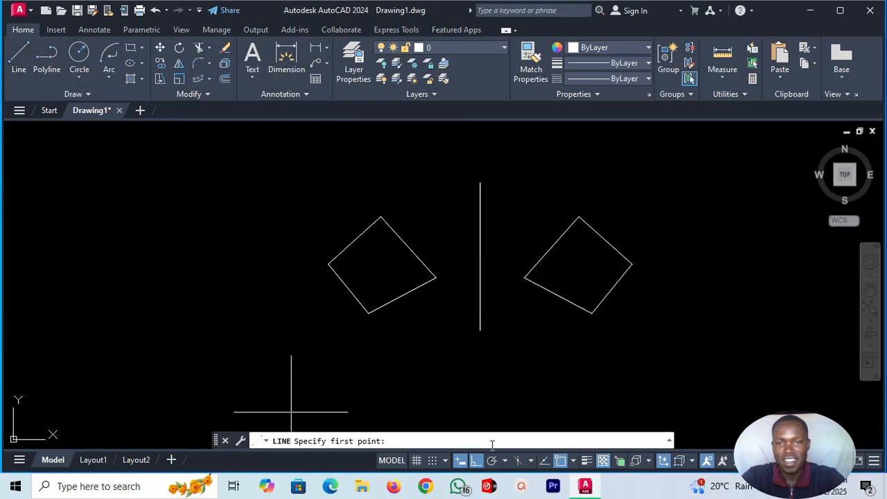
{"action": "left_click", "coordinate": [479, 331]}
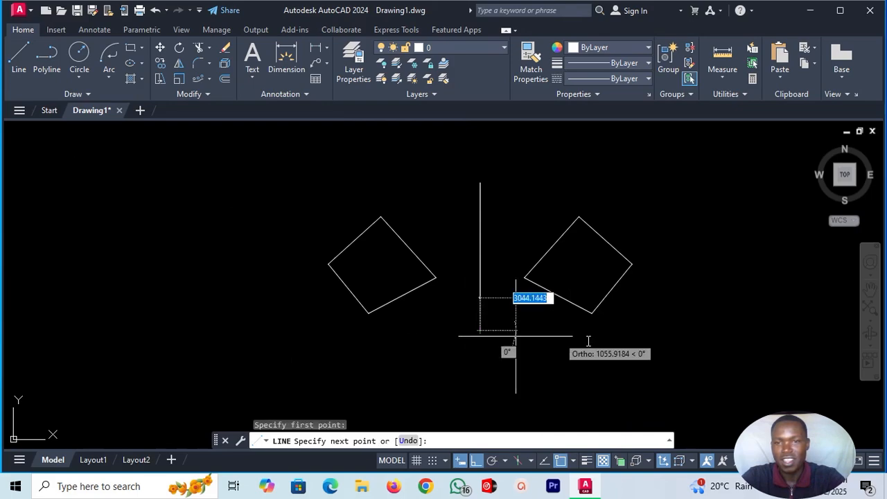
{"action": "left_click", "coordinate": [765, 342]}
{"action": "key", "text": "Escape"}
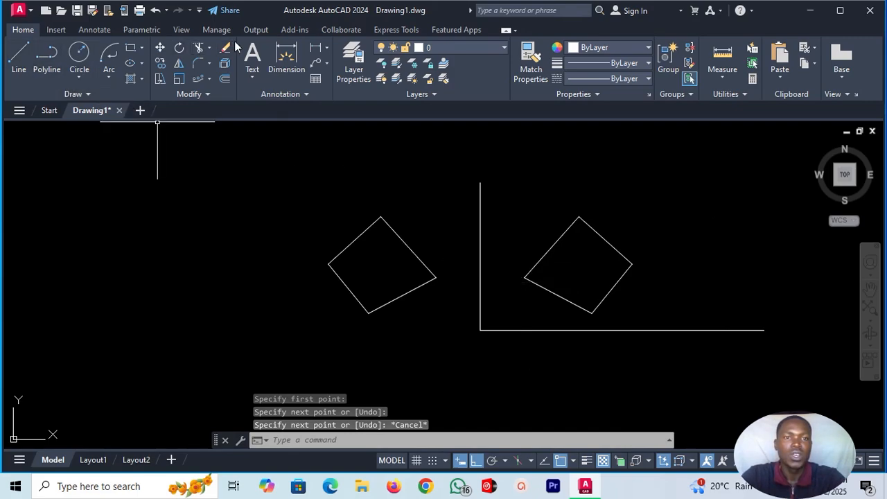
Mirror the right-hand four-sided shape below the horizontal line, using that line's endpoints as mirror line and keeping the source objects.
{"action": "left_click", "coordinate": [179, 64]}
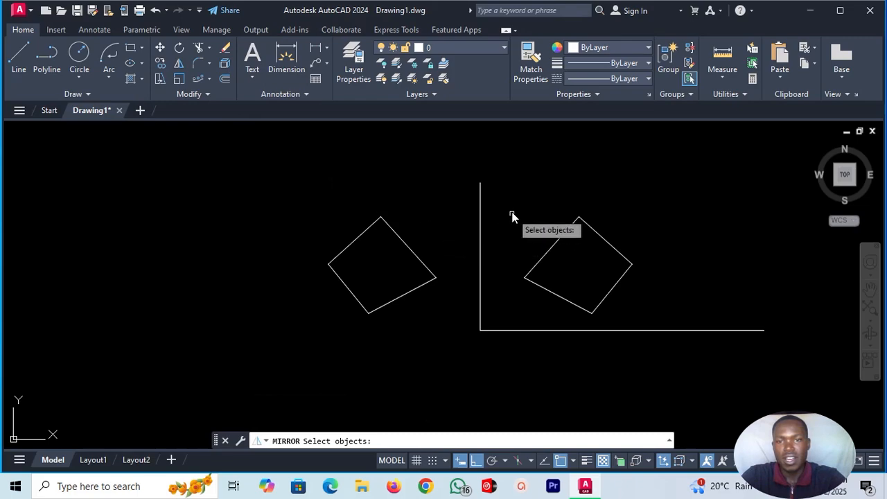
{"action": "left_click", "coordinate": [512, 173]}
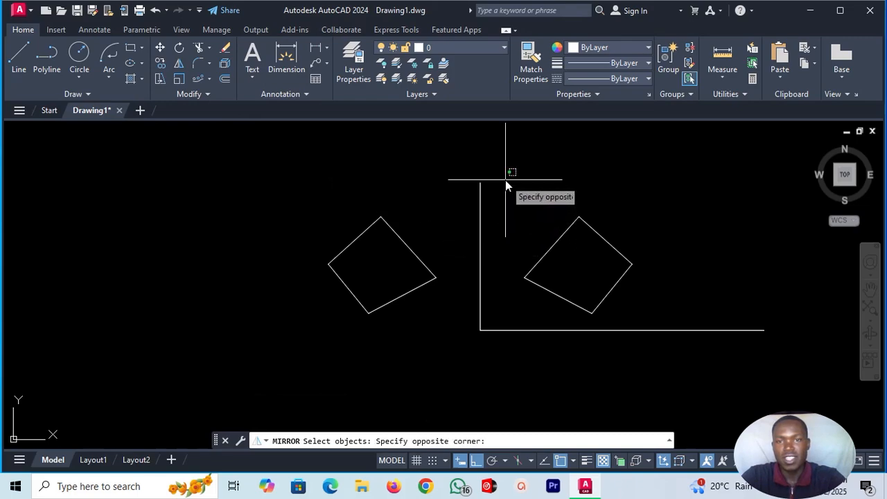
{"action": "left_click", "coordinate": [658, 321]}
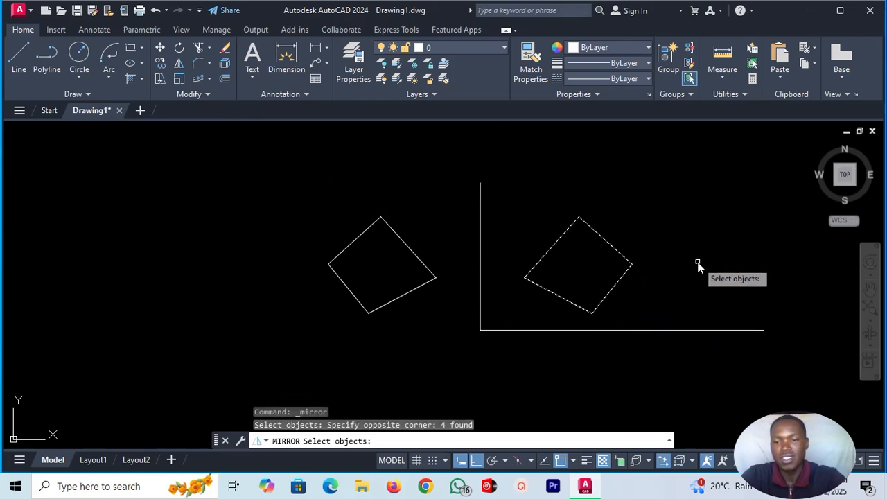
{"action": "key", "text": "Return"}
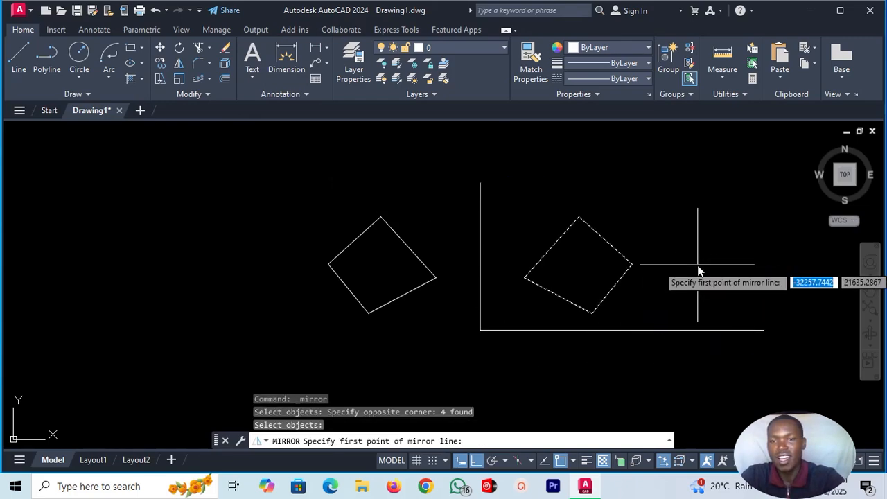
{"action": "left_click", "coordinate": [479, 329]}
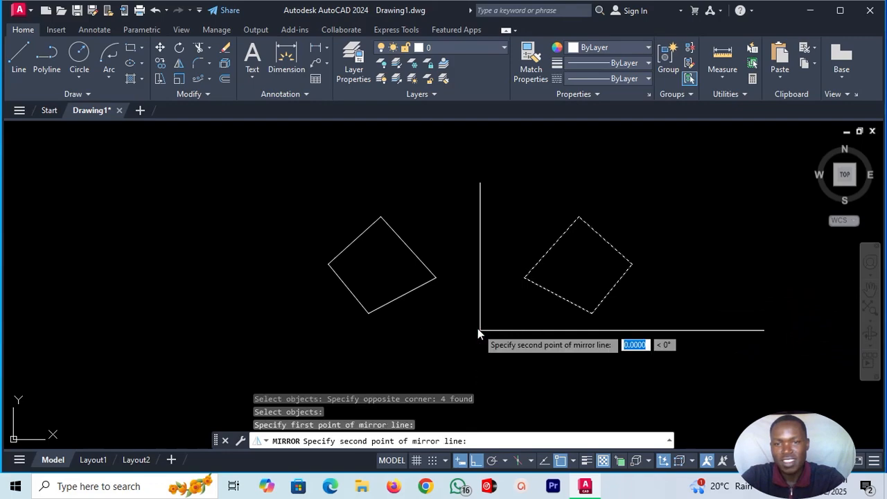
{"action": "left_click", "coordinate": [763, 330]}
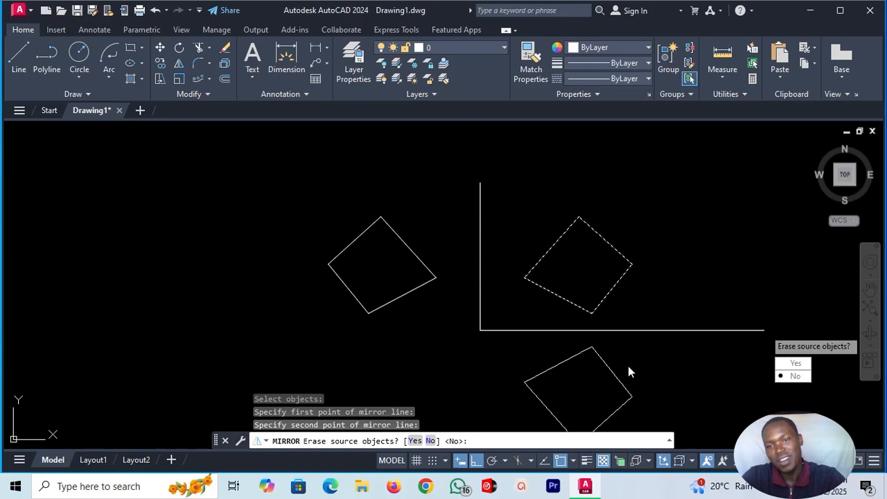
{"action": "scroll", "coordinate": [624, 272], "scroll_direction": "down", "scroll_amount": 2}
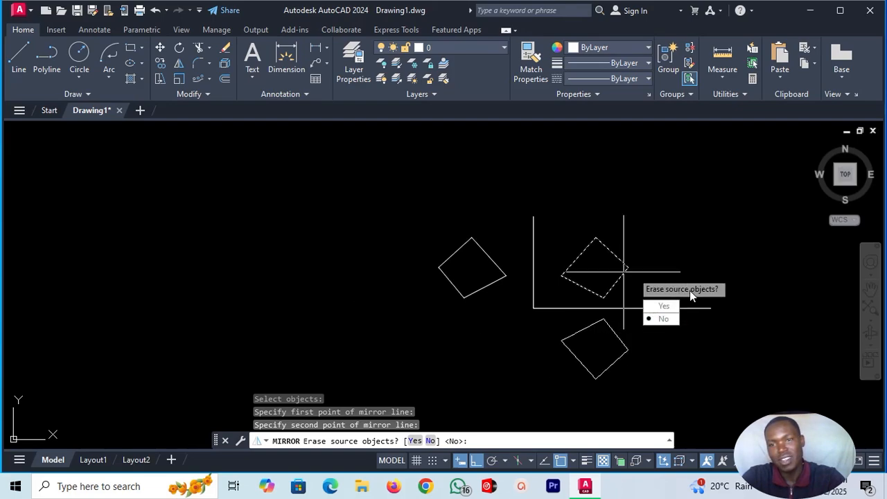
{"action": "left_click", "coordinate": [661, 320]}
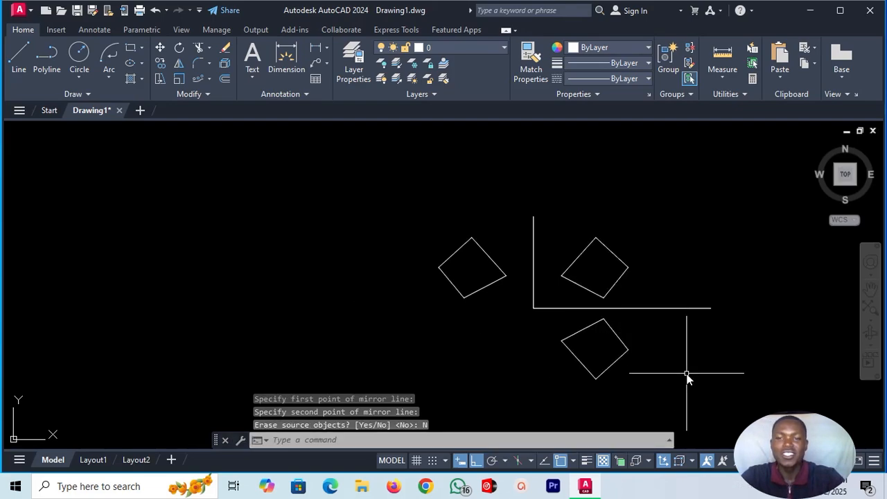
Erase all three four-sided shapes and both mirror lines from the drawing.
{"action": "scroll", "coordinate": [686, 373], "scroll_direction": "up", "scroll_amount": 2}
{"action": "scroll", "coordinate": [656, 284], "scroll_direction": "down", "scroll_amount": 2}
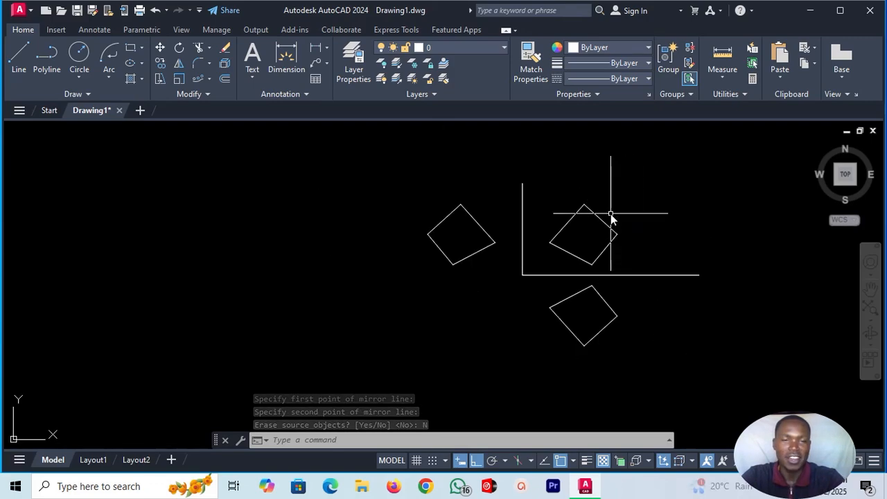
{"action": "left_click", "coordinate": [407, 161]}
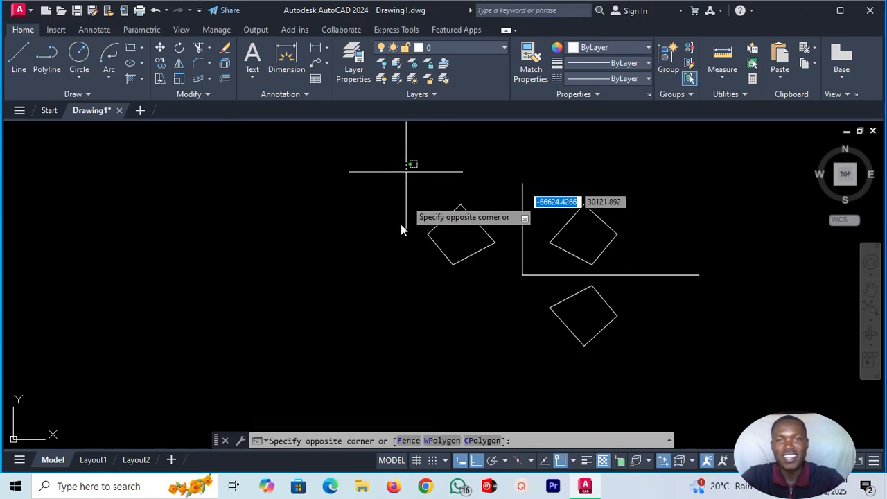
{"action": "left_click", "coordinate": [805, 367]}
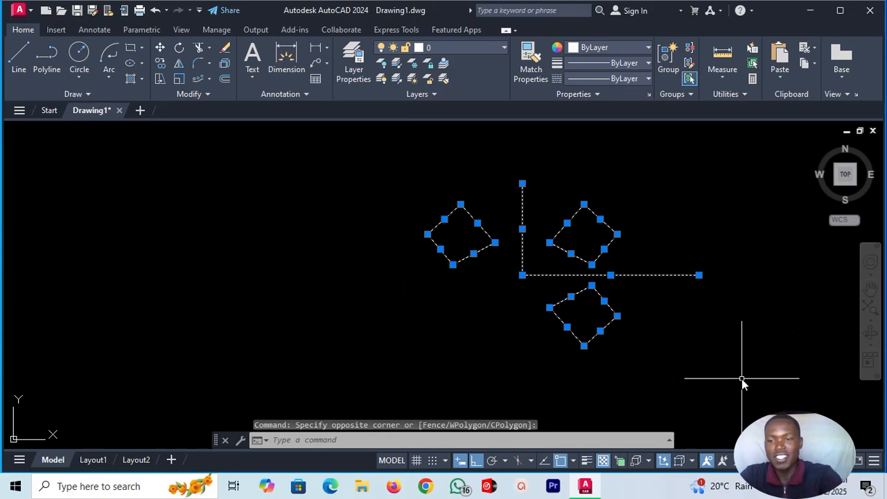
{"action": "key", "text": "Delete"}
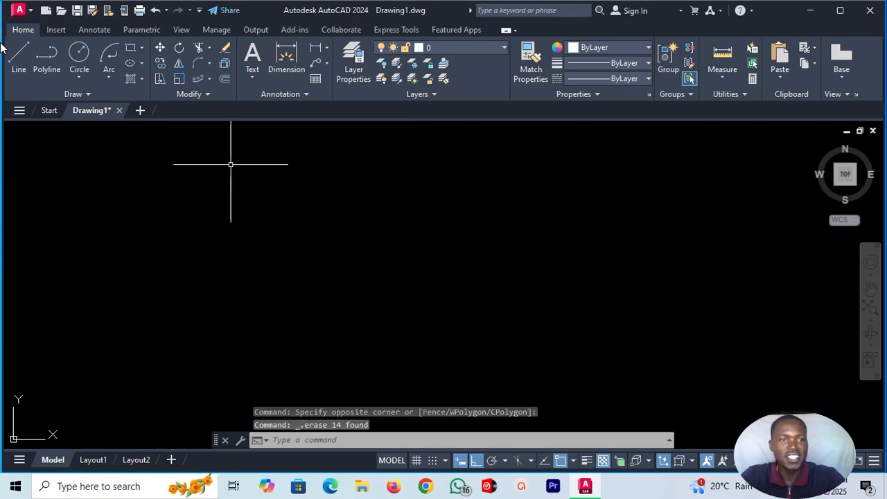
Draw a single horizontal line across the lower middle of the empty drawing area.
{"action": "left_click", "coordinate": [19, 60]}
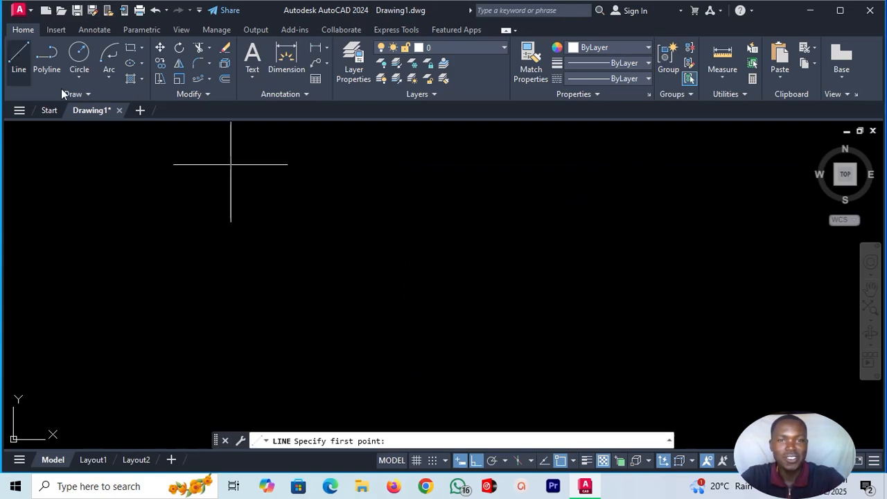
{"action": "left_click", "coordinate": [242, 326]}
{"action": "left_click", "coordinate": [547, 338]}
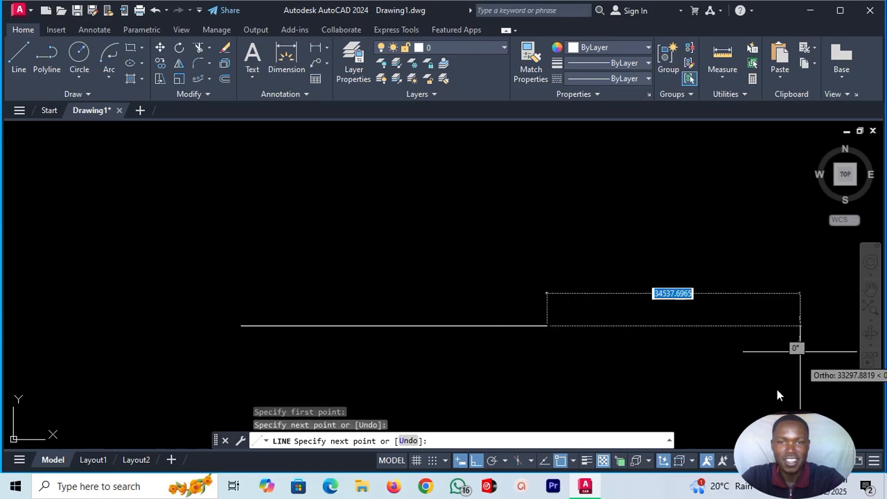
{"action": "key", "text": "Escape"}
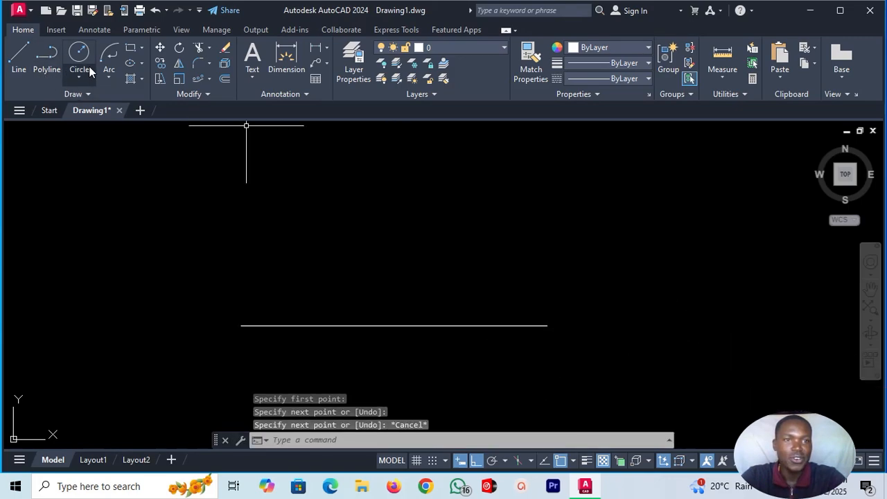
{"action": "left_click", "coordinate": [111, 53]}
{"action": "key", "text": "Return"}
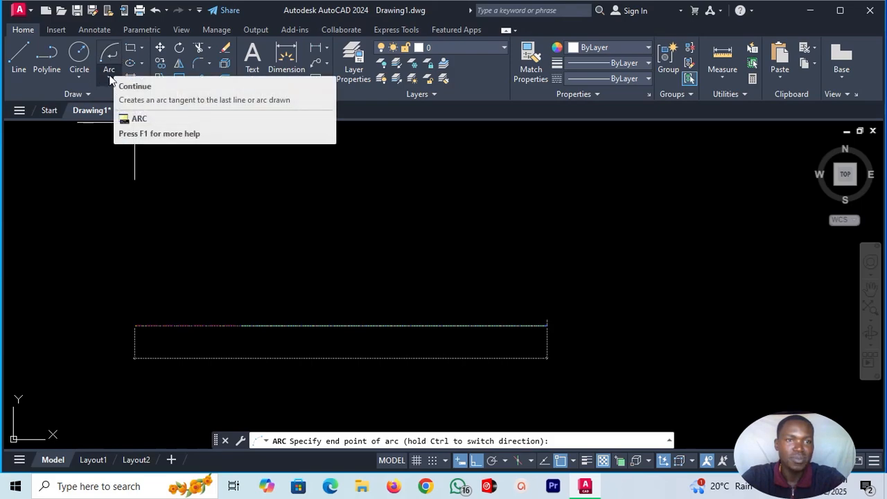
{"action": "left_click", "coordinate": [110, 76]}
{"action": "left_click", "coordinate": [128, 101]}
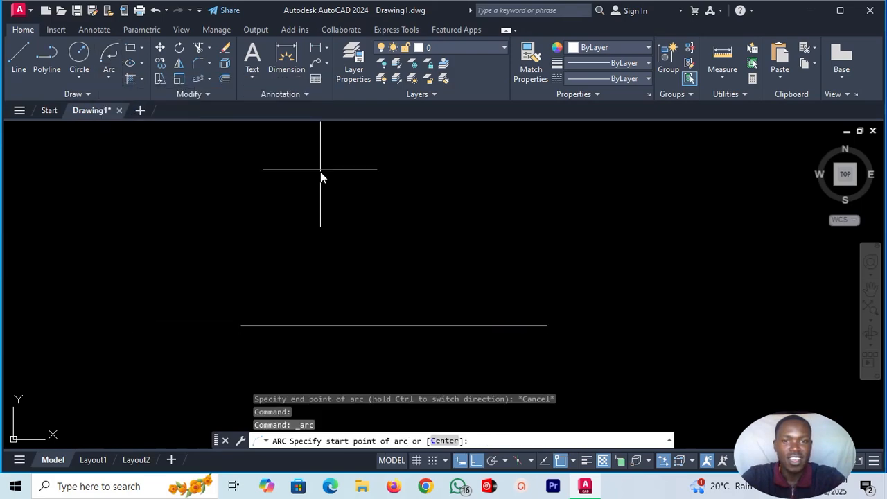
{"action": "left_click", "coordinate": [241, 325]}
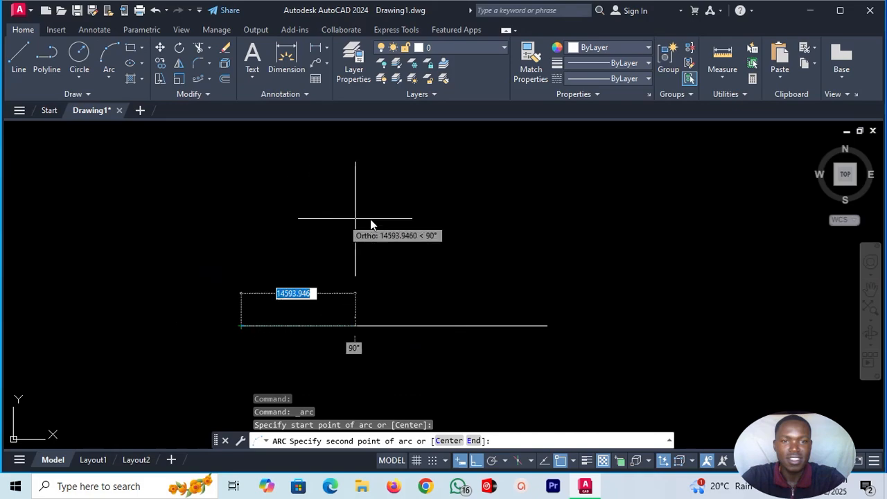
{"action": "left_click", "coordinate": [381, 205]}
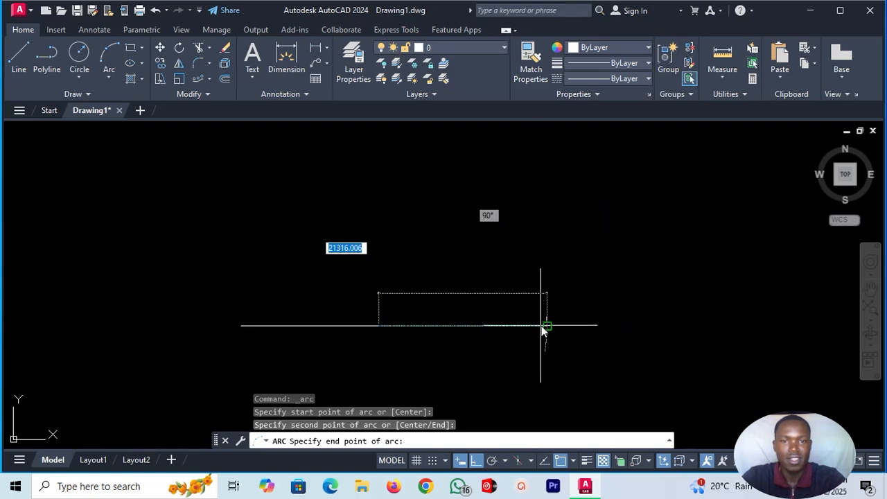
{"action": "key", "text": "Escape"}
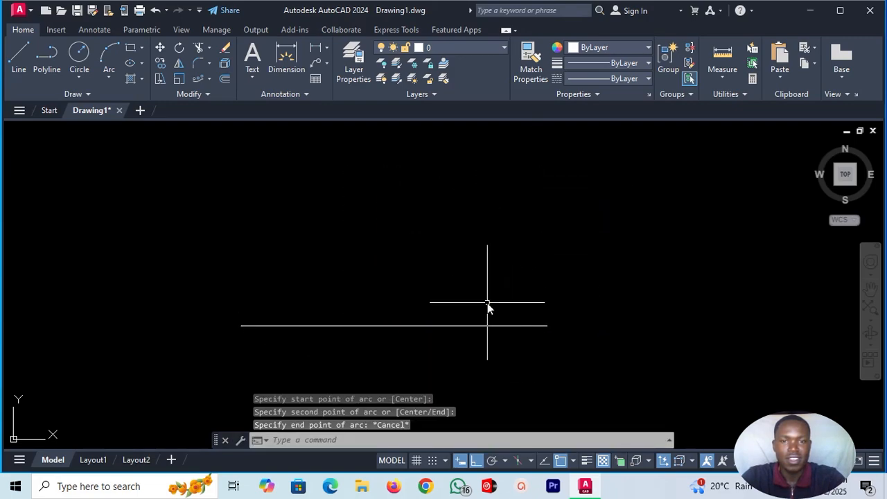
Draw a vertical line straight up from the midpoint of the horizontal line, shorter than half the horizontal line's length.
{"action": "left_click", "coordinate": [18, 55]}
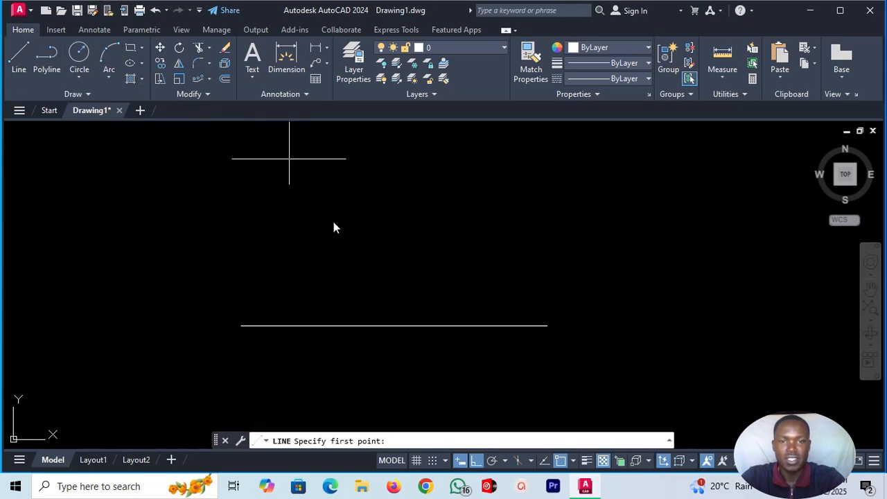
{"action": "left_click", "coordinate": [395, 325]}
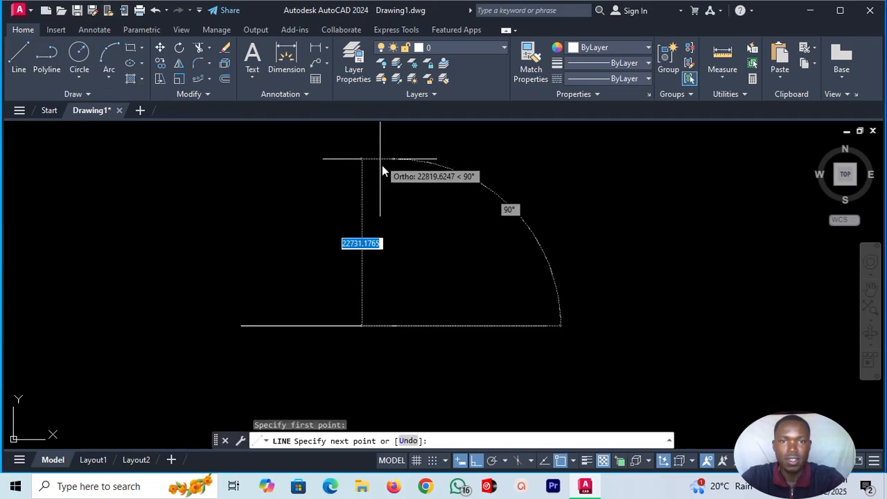
{"action": "left_click", "coordinate": [395, 201]}
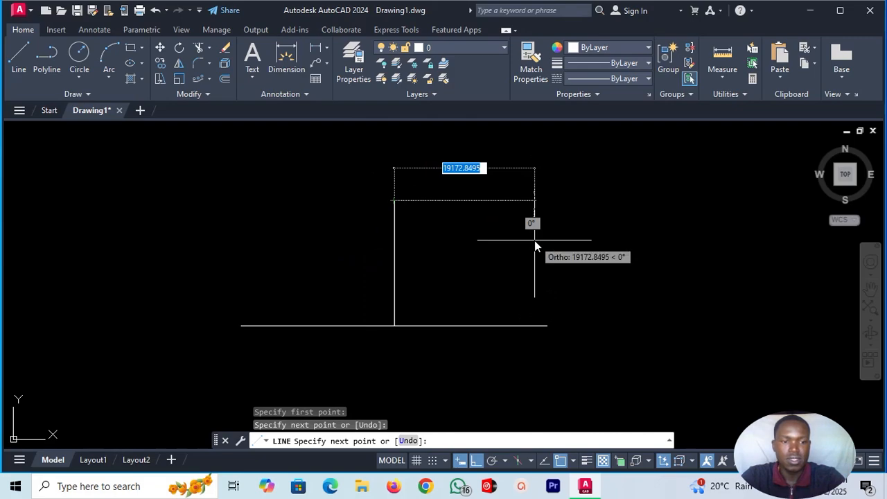
{"action": "key", "text": "Escape"}
Draw a three-point arc from the base line's left end through the vertical line's top to its right end, and erase the vertical line.
{"action": "left_click", "coordinate": [104, 59]}
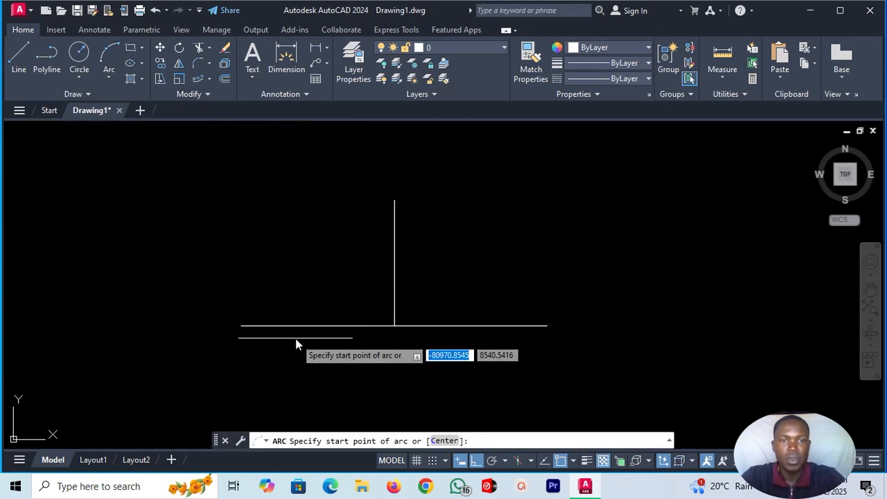
{"action": "left_click", "coordinate": [242, 326]}
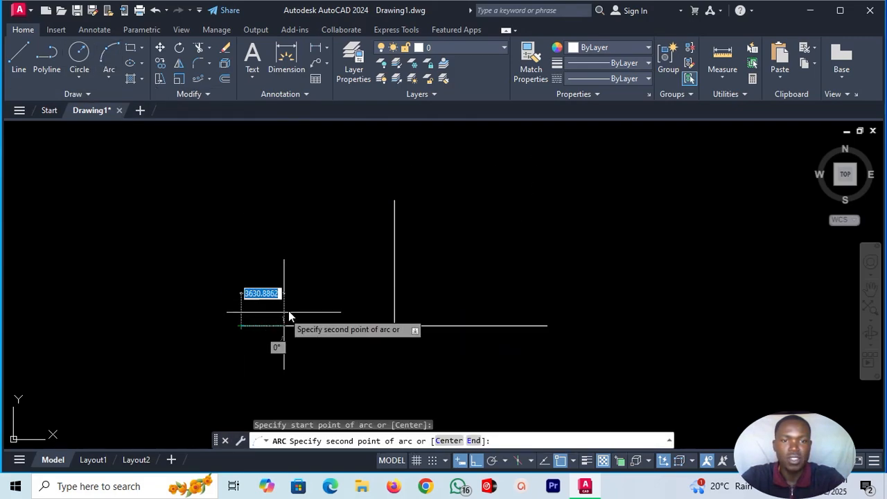
{"action": "left_click", "coordinate": [394, 201]}
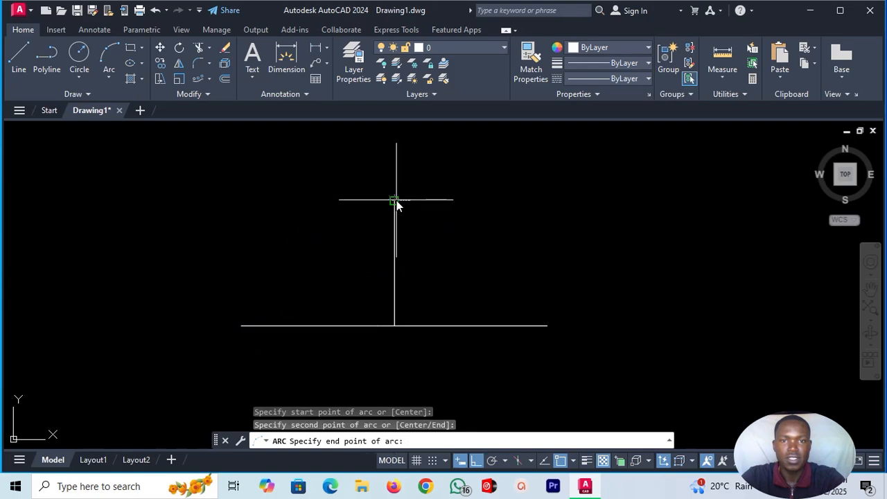
{"action": "left_click", "coordinate": [542, 325]}
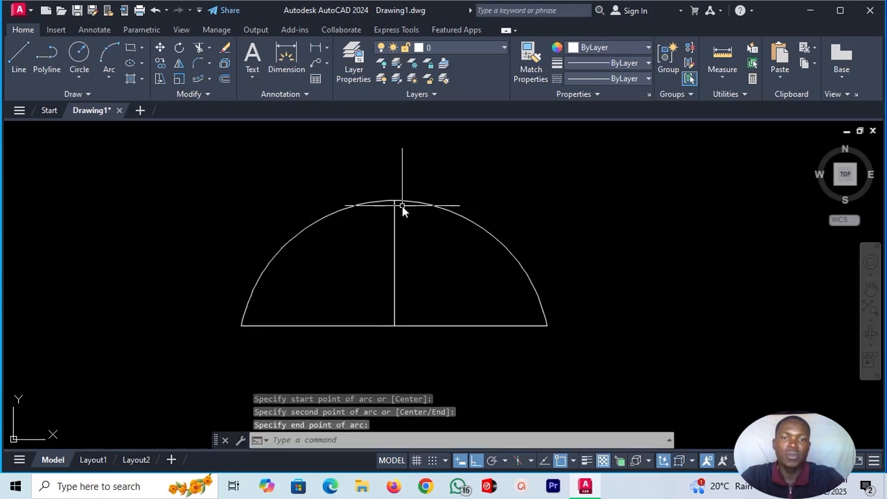
{"action": "left_click", "coordinate": [395, 257]}
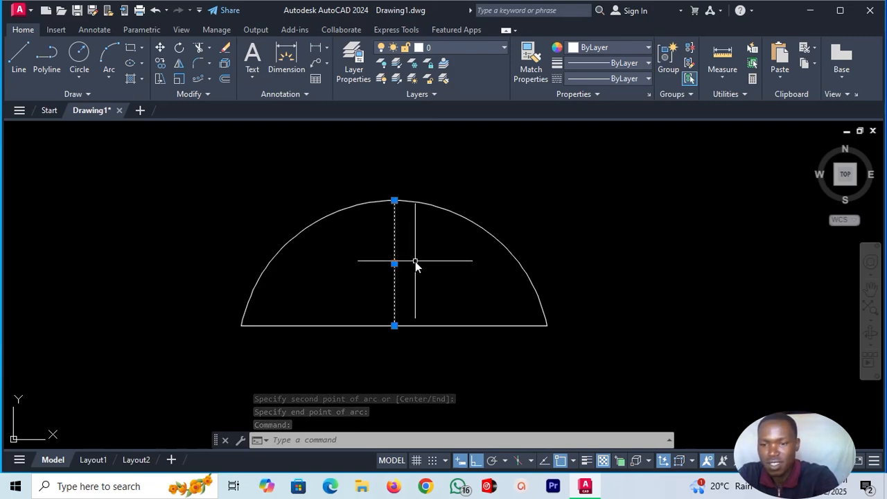
{"action": "key", "text": "Delete"}
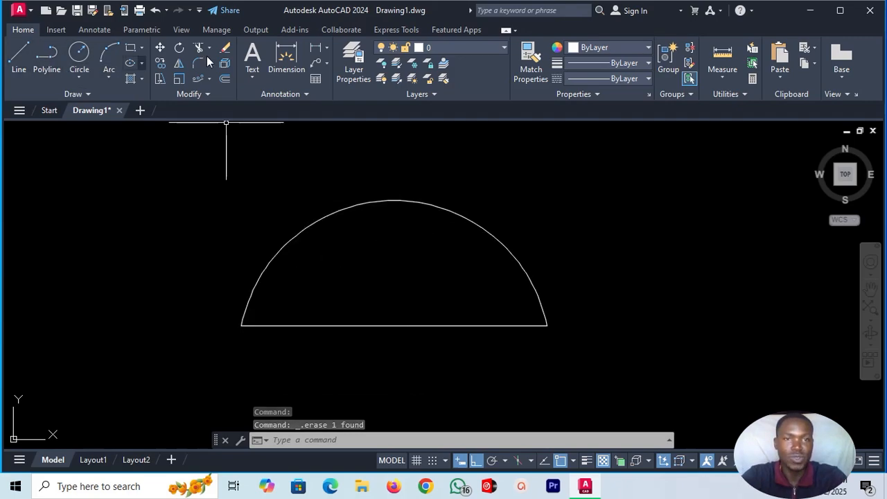
Offset the arc by 500 towards the inside of the semicircular shape.
{"action": "left_click", "coordinate": [225, 79]}
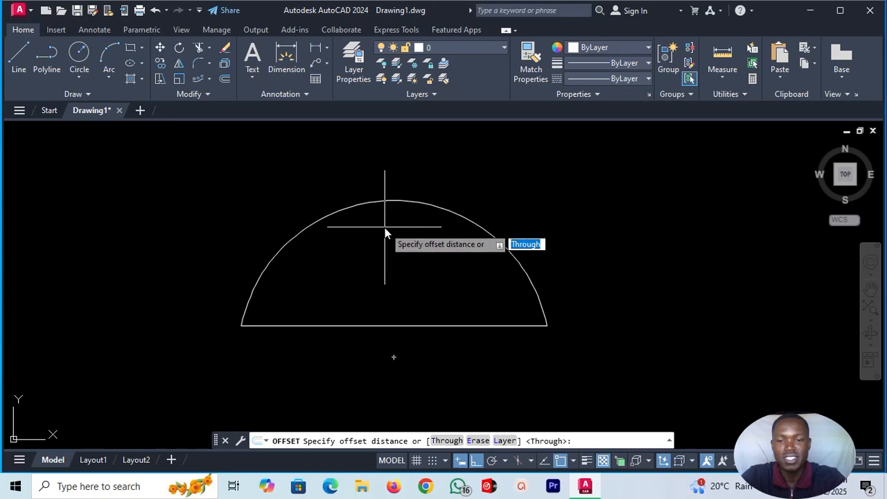
{"action": "type", "text": "100"}
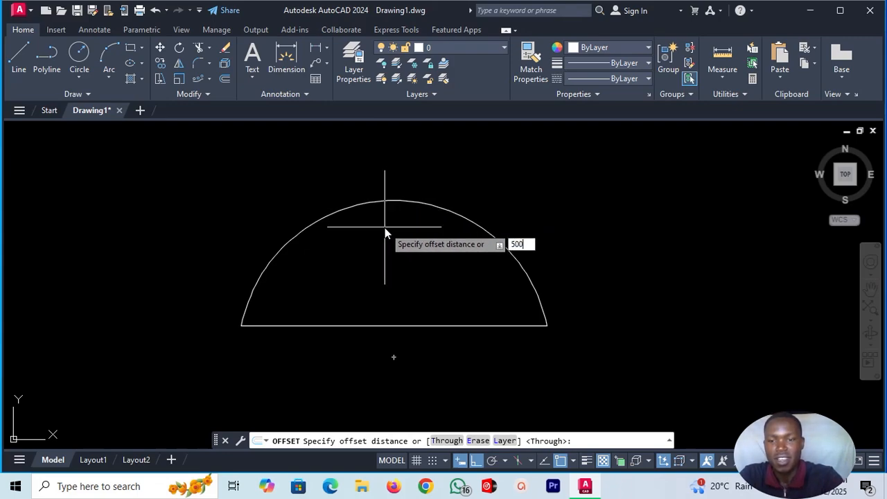
{"action": "key", "text": "Return"}
{"action": "left_click", "coordinate": [391, 202]}
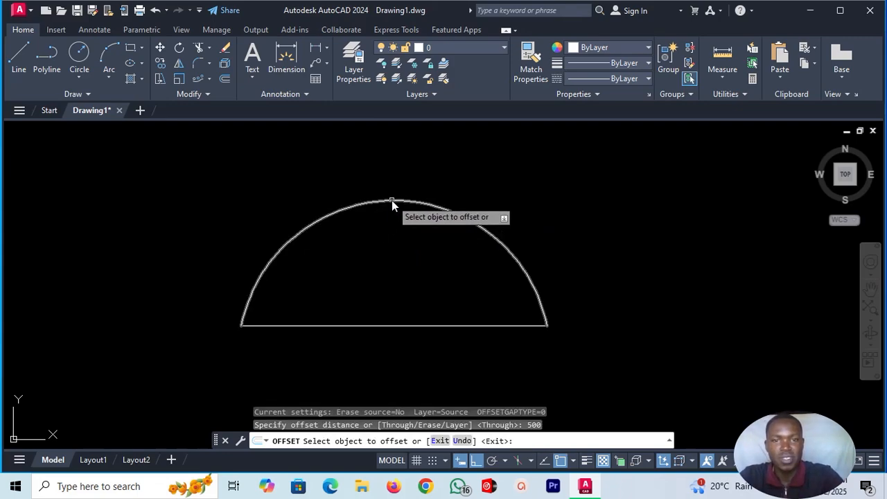
{"action": "left_click", "coordinate": [395, 251]}
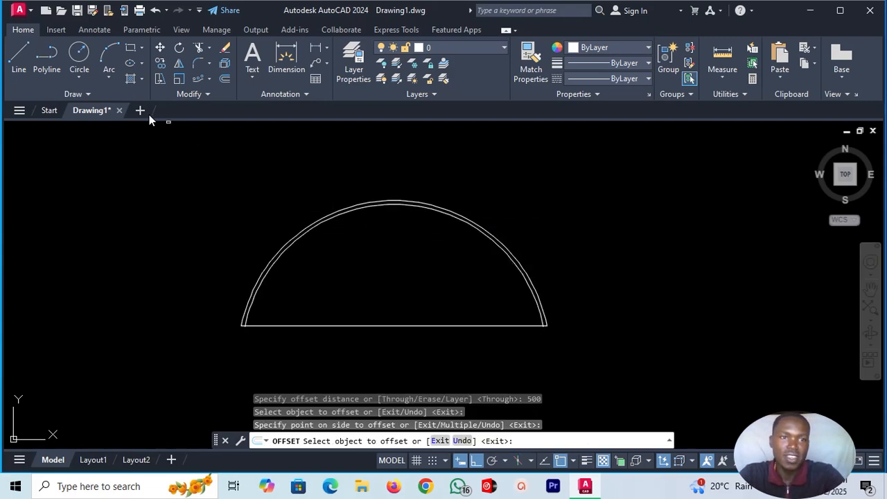
With ortho off, draw a slanted line about 18160 long at about 50° from the base line's midpoint to the right side of the outer arc.
{"action": "left_click", "coordinate": [20, 68]}
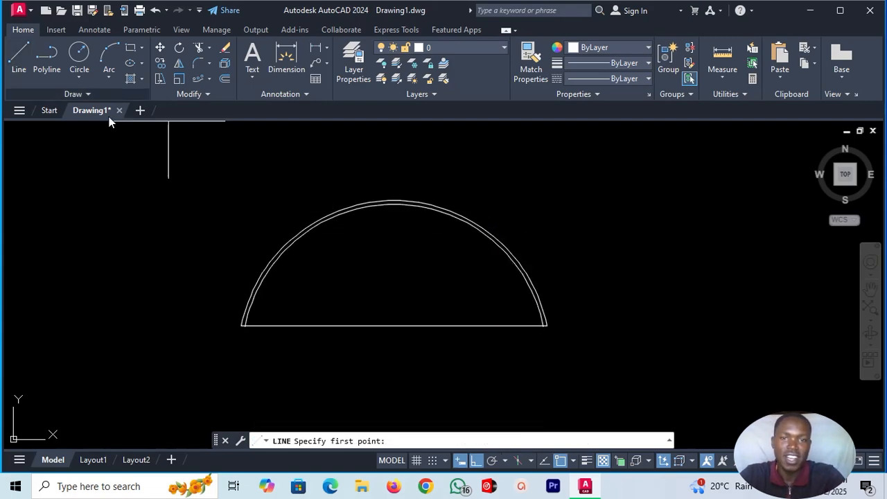
{"action": "left_click", "coordinate": [392, 325]}
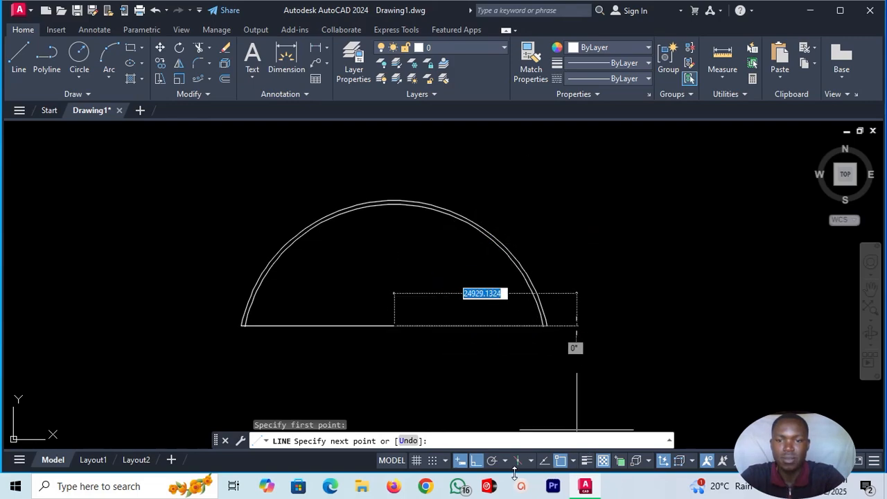
{"action": "left_click", "coordinate": [477, 463]}
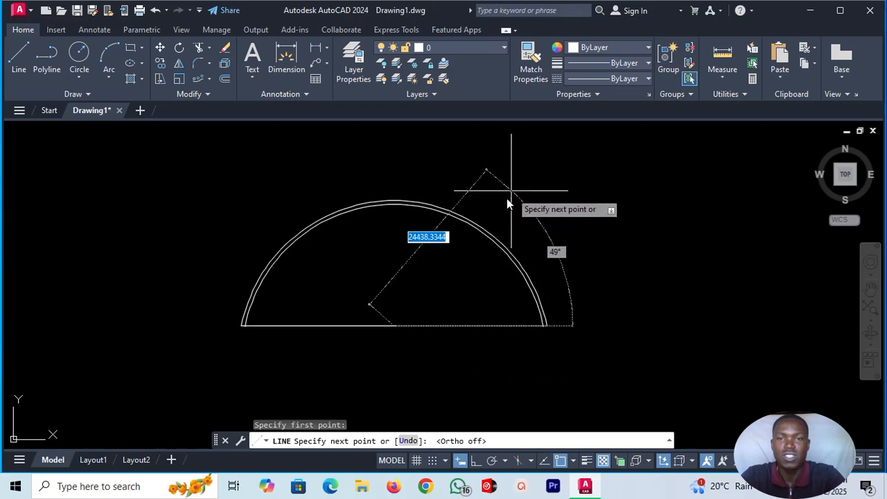
{"action": "scroll", "coordinate": [483, 226], "scroll_direction": "up", "scroll_amount": 5}
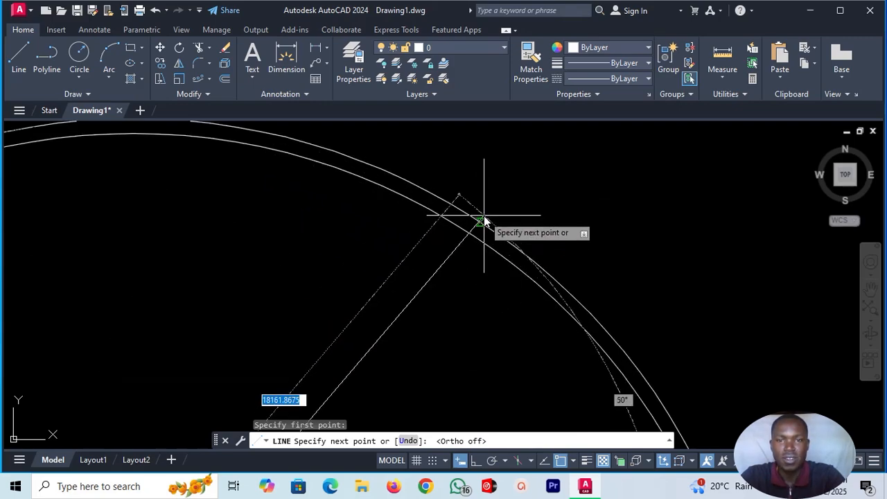
{"action": "left_click", "coordinate": [480, 223]}
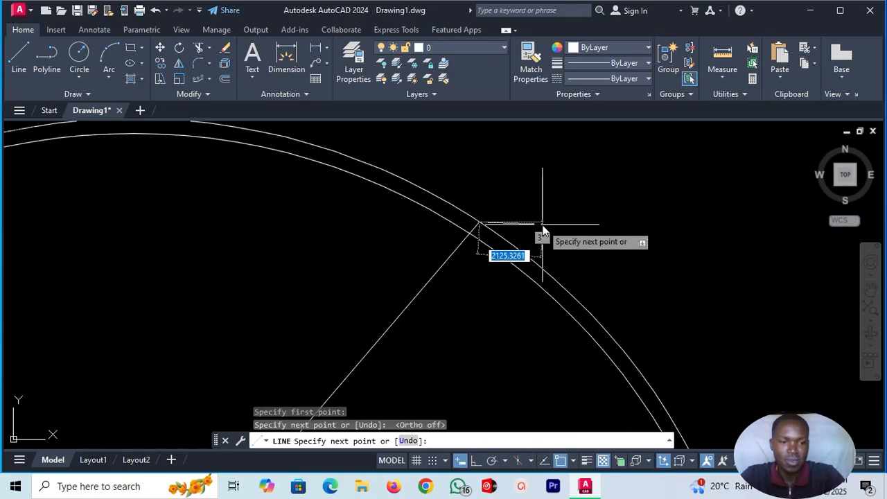
{"action": "key", "text": "Escape"}
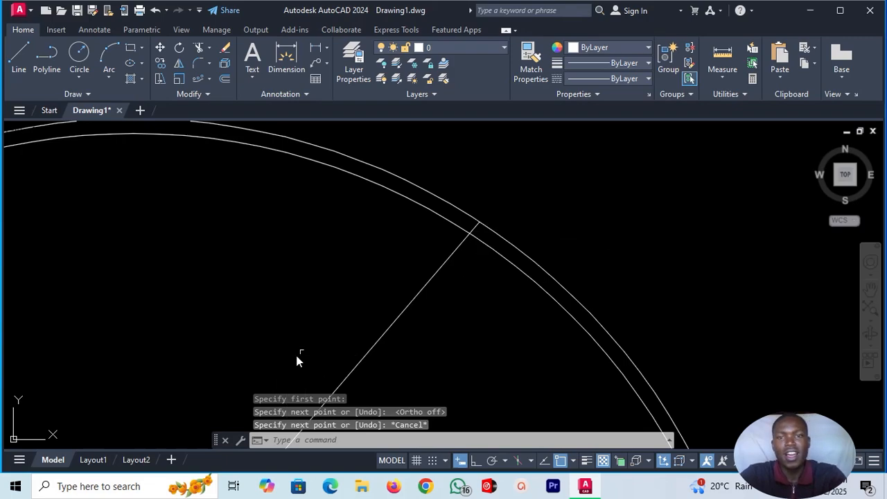
{"action": "scroll", "coordinate": [337, 343], "scroll_direction": "down", "scroll_amount": 6}
{"action": "scroll", "coordinate": [284, 407], "scroll_direction": "up", "scroll_amount": 5}
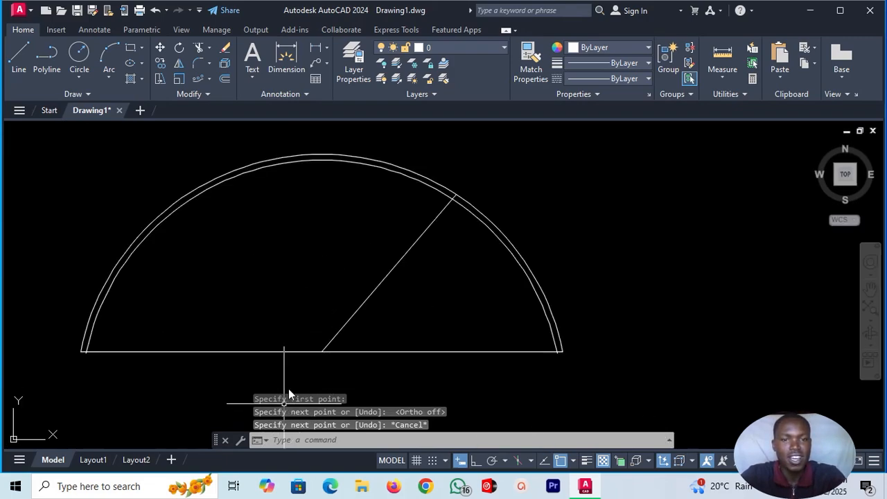
Draw a vertical line from the base line's midpoint up to the top of the inner arc.
{"action": "left_click", "coordinate": [28, 55]}
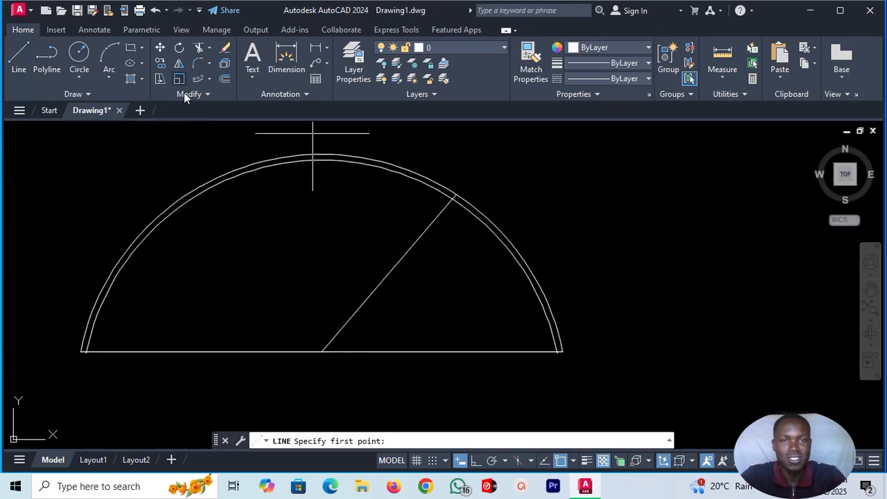
{"action": "left_click", "coordinate": [322, 352]}
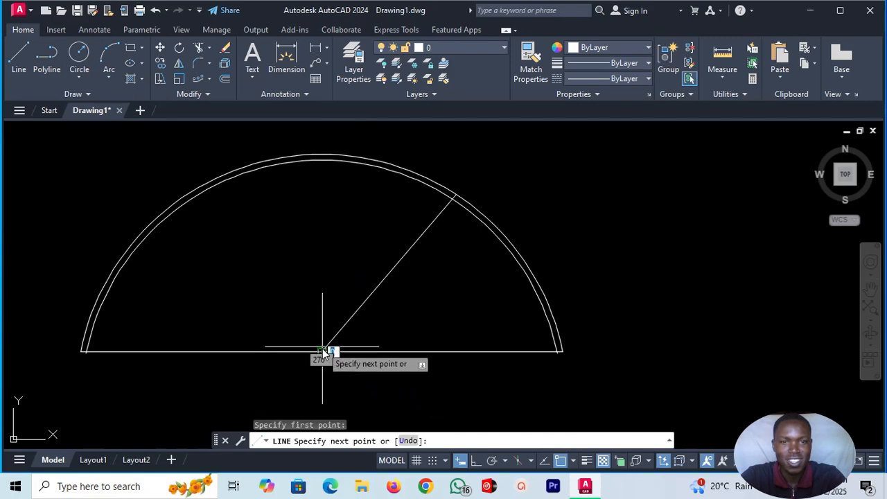
{"action": "scroll", "coordinate": [321, 149], "scroll_direction": "up", "scroll_amount": 3}
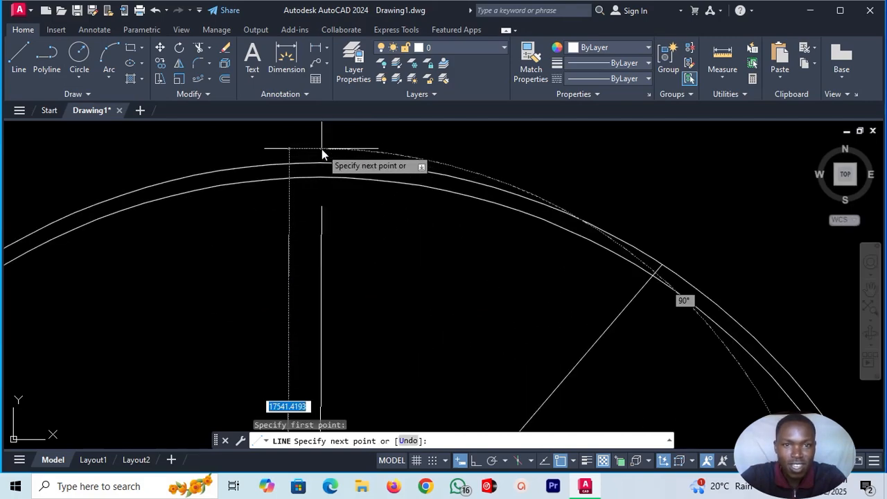
{"action": "left_click", "coordinate": [320, 177]}
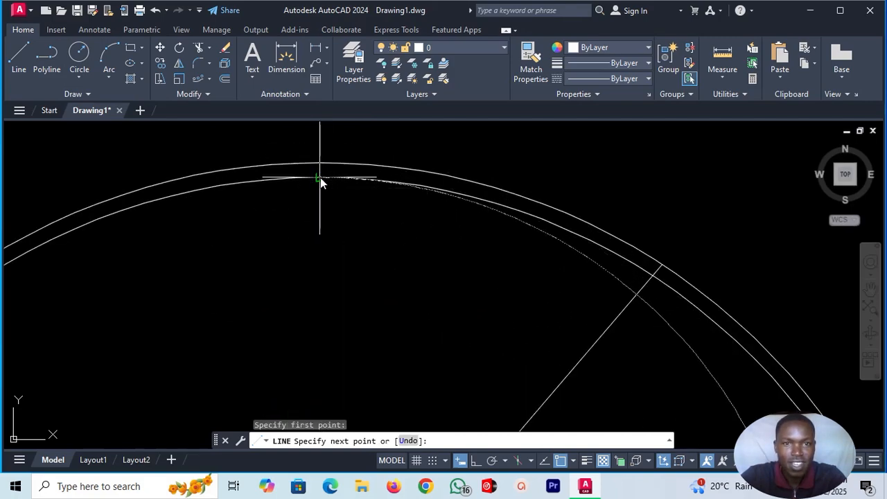
{"action": "key", "text": "Escape"}
{"action": "scroll", "coordinate": [444, 229], "scroll_direction": "down", "scroll_amount": 4}
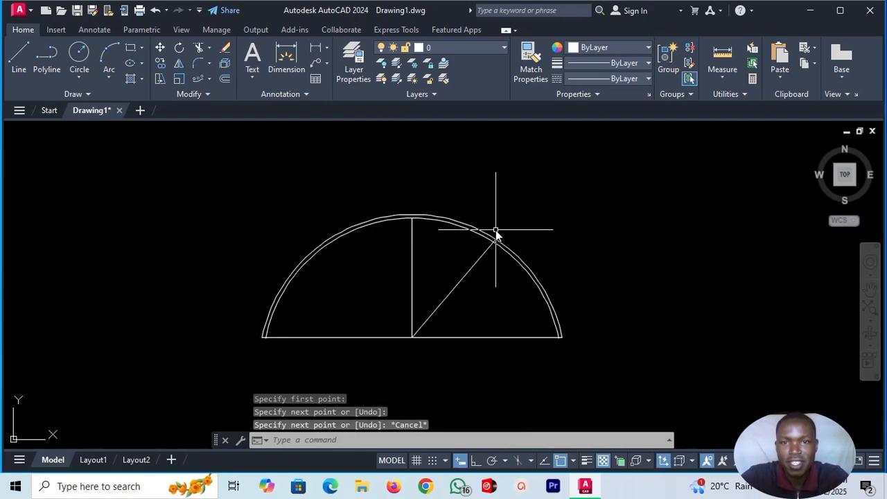
Draw two concentric circles centred on the slanted line's end at the outer arc, the inner one with a radius of about 3099.
{"action": "scroll", "coordinate": [496, 230], "scroll_direction": "up", "scroll_amount": 3}
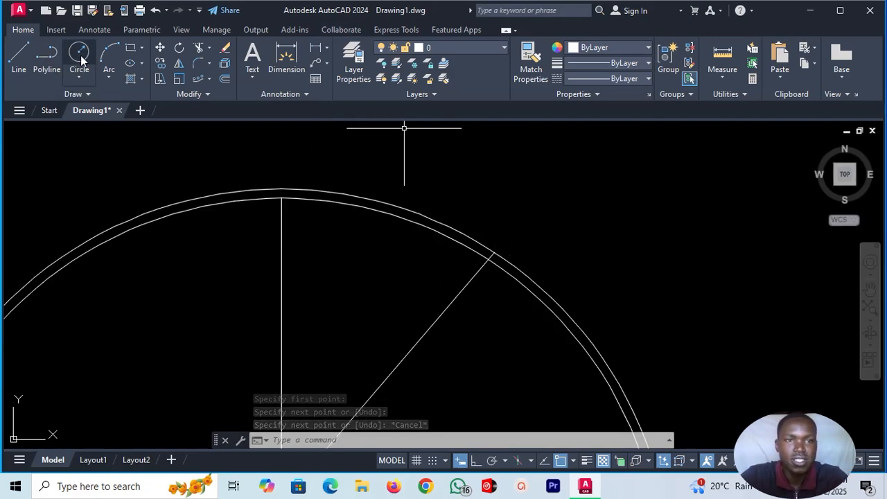
{"action": "left_click", "coordinate": [81, 60]}
{"action": "left_click", "coordinate": [493, 253]}
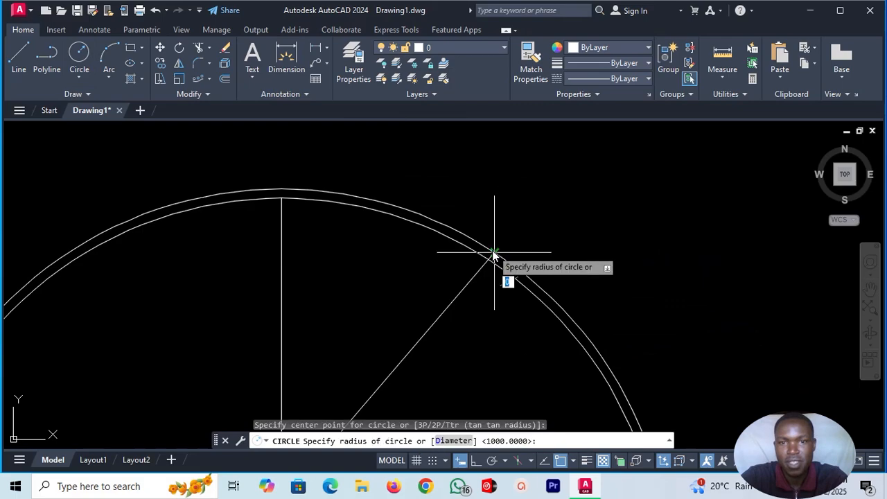
{"action": "left_click", "coordinate": [543, 225]}
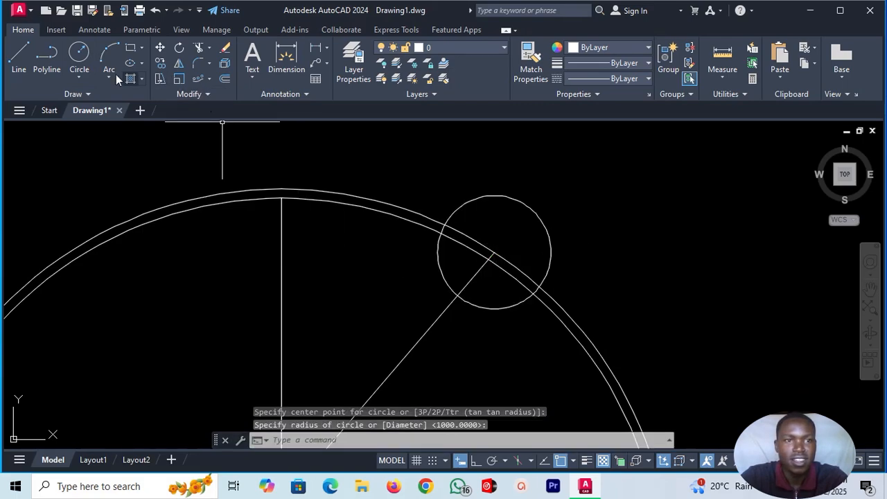
{"action": "left_click", "coordinate": [82, 61]}
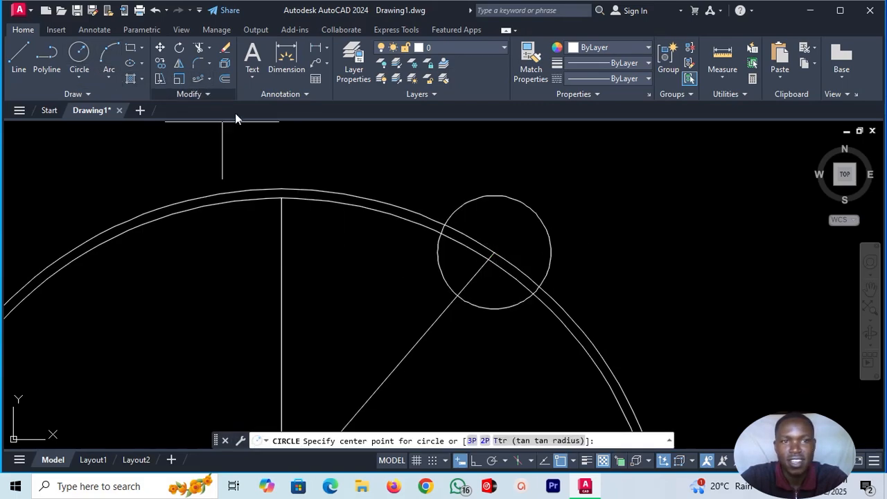
{"action": "left_click", "coordinate": [494, 254]}
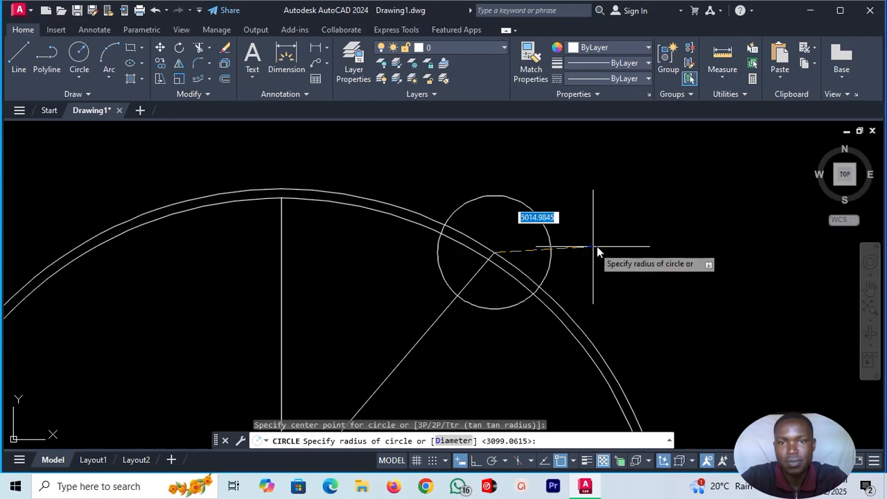
{"action": "left_click", "coordinate": [603, 247]}
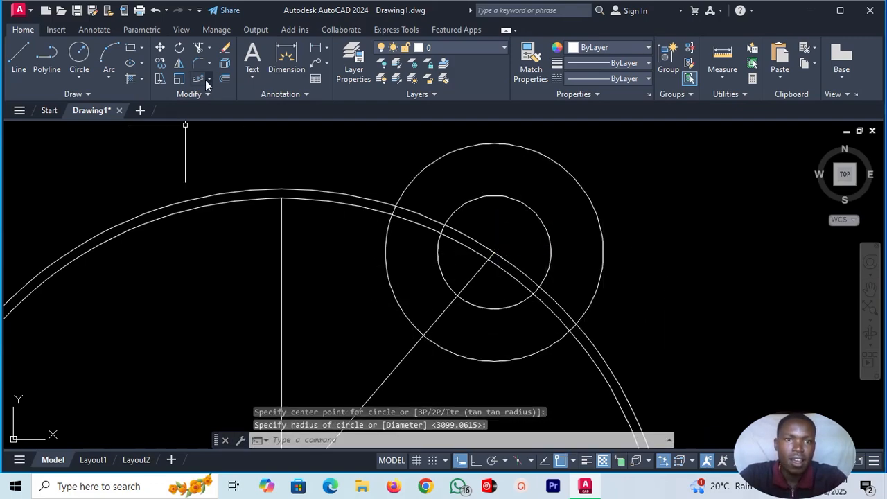
Trim the portions of both concentric circles that lie inside the semicircular arch.
{"action": "left_click", "coordinate": [199, 52]}
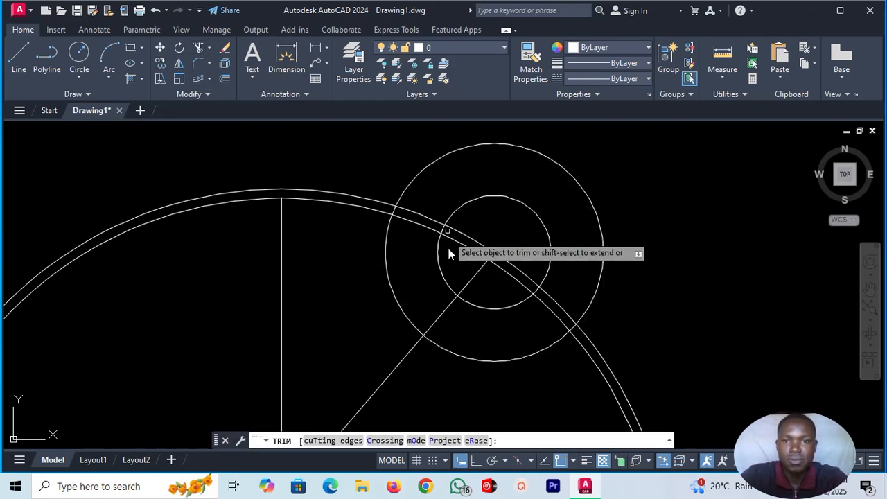
{"action": "left_click", "coordinate": [451, 288]}
{"action": "left_click", "coordinate": [486, 308]}
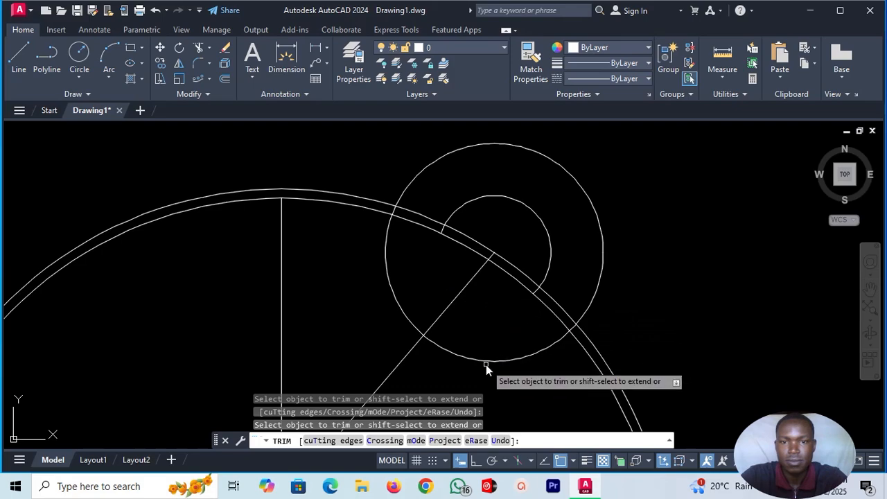
{"action": "left_click", "coordinate": [493, 361]}
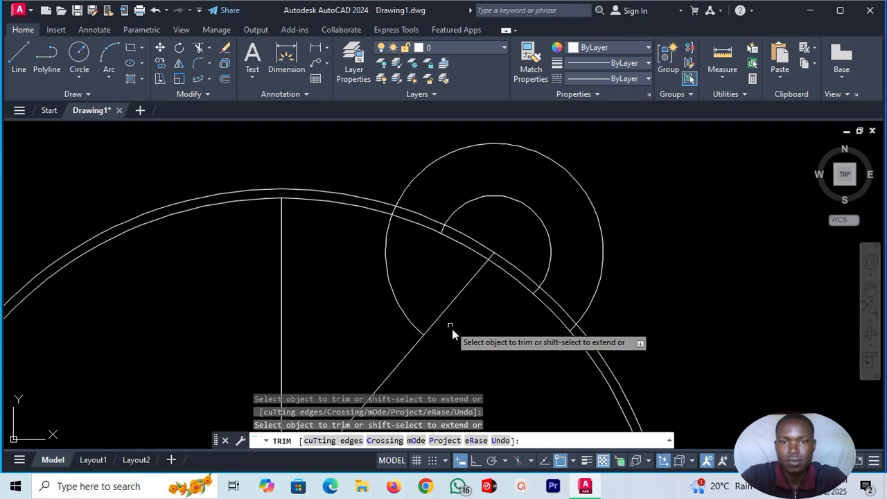
{"action": "left_click", "coordinate": [393, 290]}
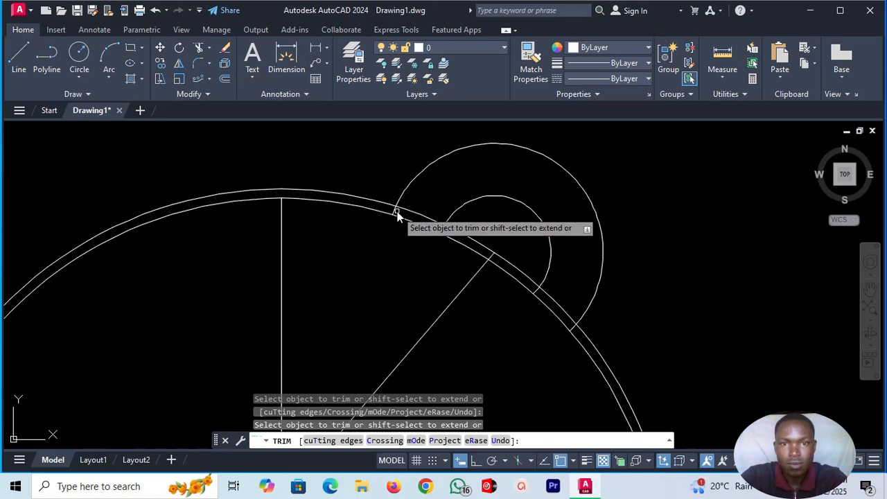
Trim the arch's arc segments and leftover circle ends within the ear-shaped bump, and remove the slanted line.
{"action": "left_click", "coordinate": [416, 213]}
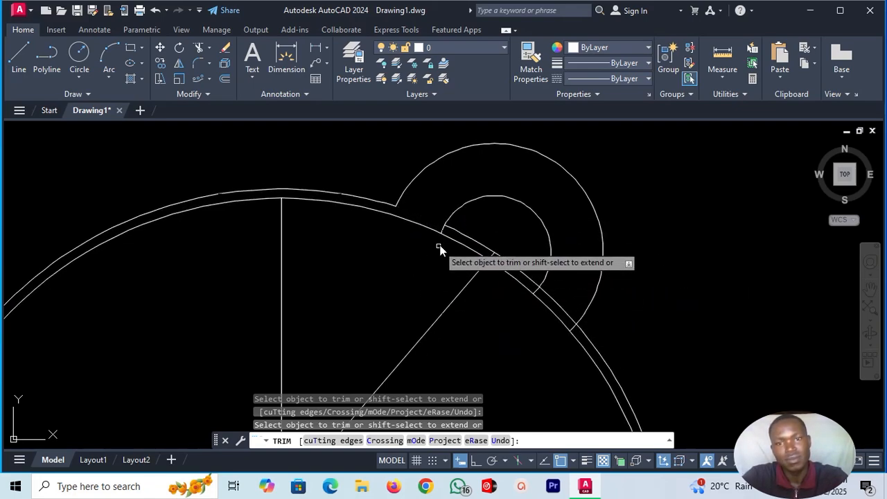
{"action": "left_click", "coordinate": [460, 240]}
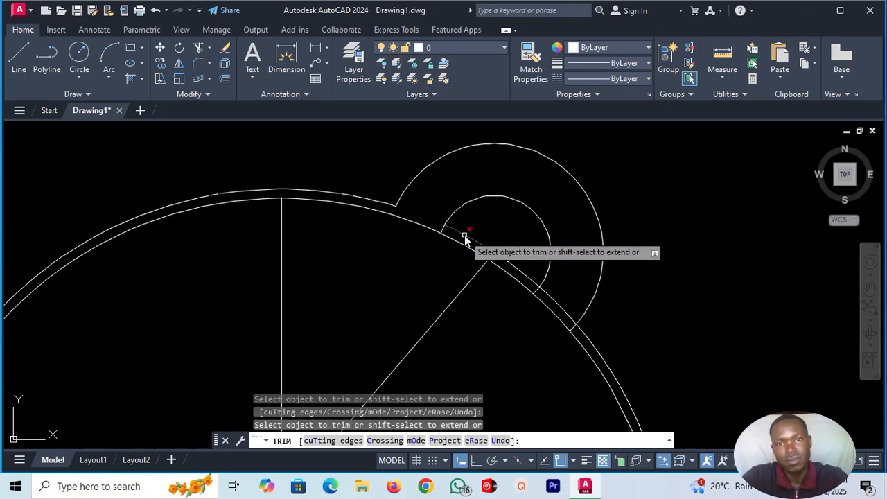
{"action": "left_click", "coordinate": [498, 264]}
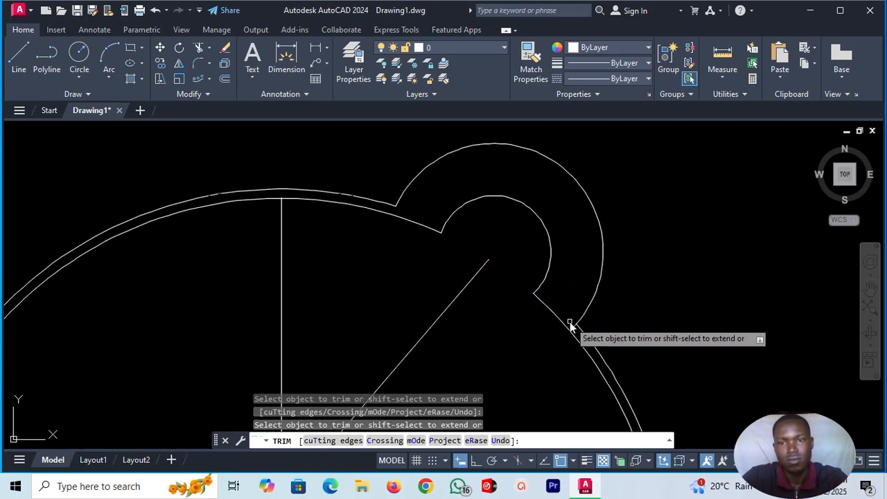
{"action": "left_click", "coordinate": [535, 292]}
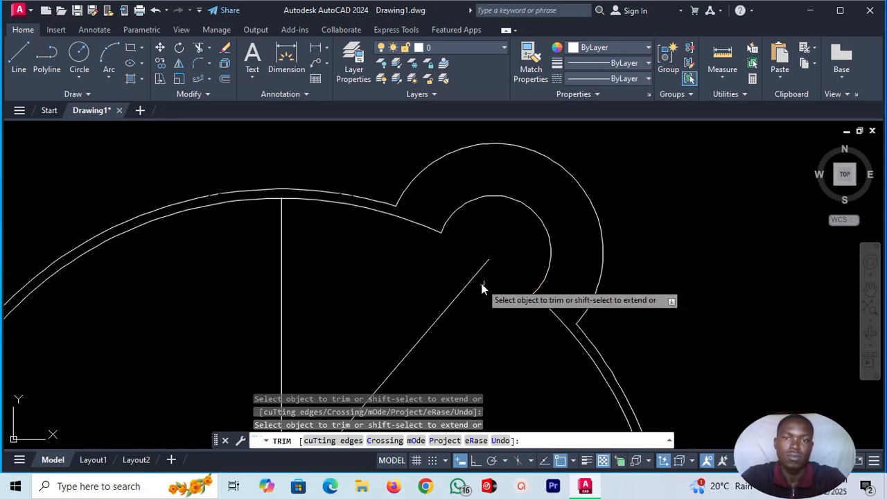
{"action": "left_click", "coordinate": [474, 281]}
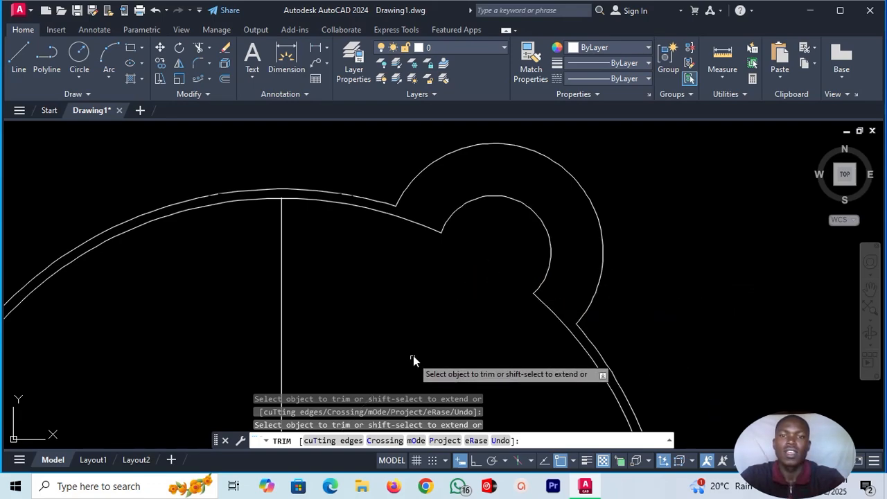
{"action": "scroll", "coordinate": [440, 310], "scroll_direction": "down", "scroll_amount": 4}
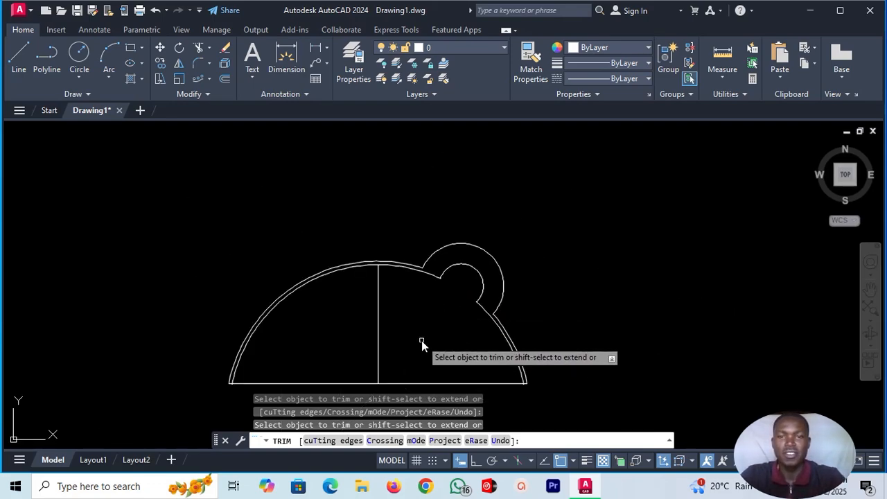
{"action": "scroll", "coordinate": [422, 342], "scroll_direction": "up", "scroll_amount": 4}
{"action": "scroll", "coordinate": [430, 352], "scroll_direction": "down", "scroll_amount": 3}
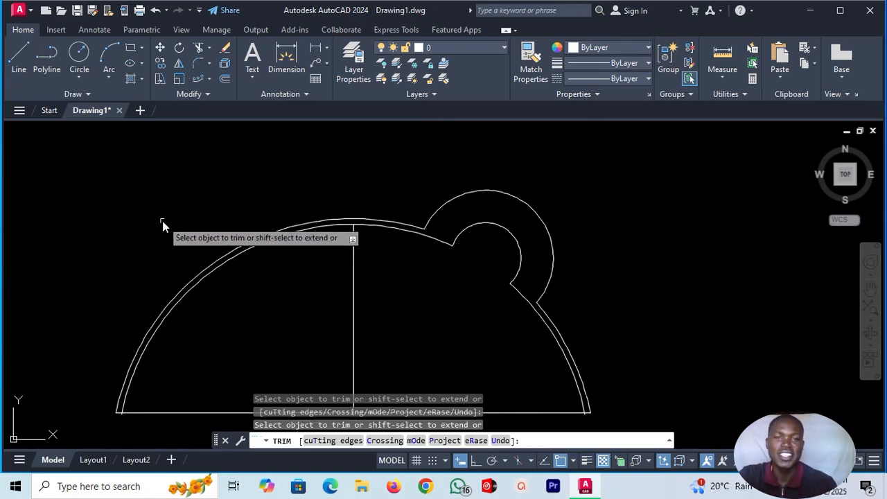
{"action": "scroll", "coordinate": [438, 289], "scroll_direction": "down", "scroll_amount": 4}
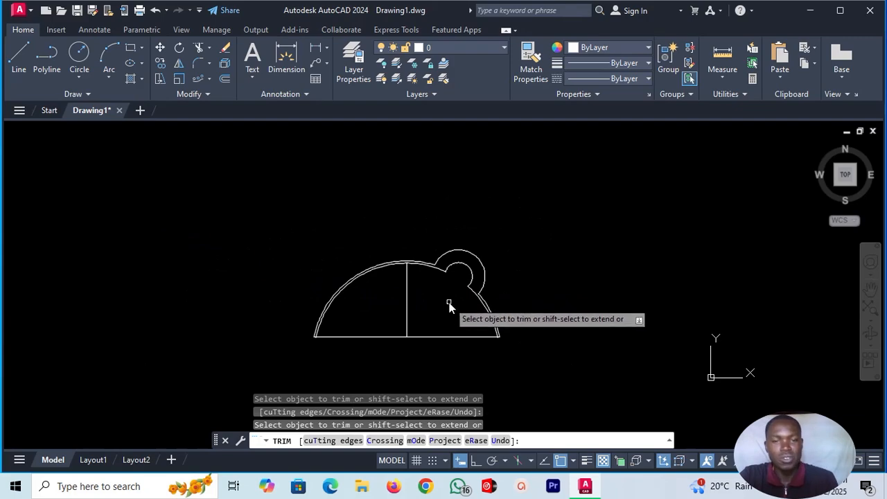
{"action": "key", "text": "Escape"}
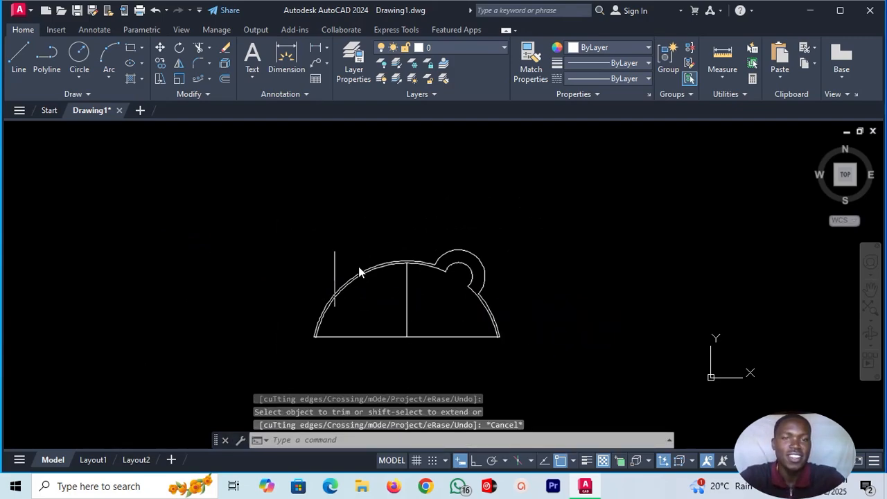
Mirror the two trimmed circle arcs about the vertical centre line, keeping the source objects.
{"action": "left_click", "coordinate": [179, 65]}
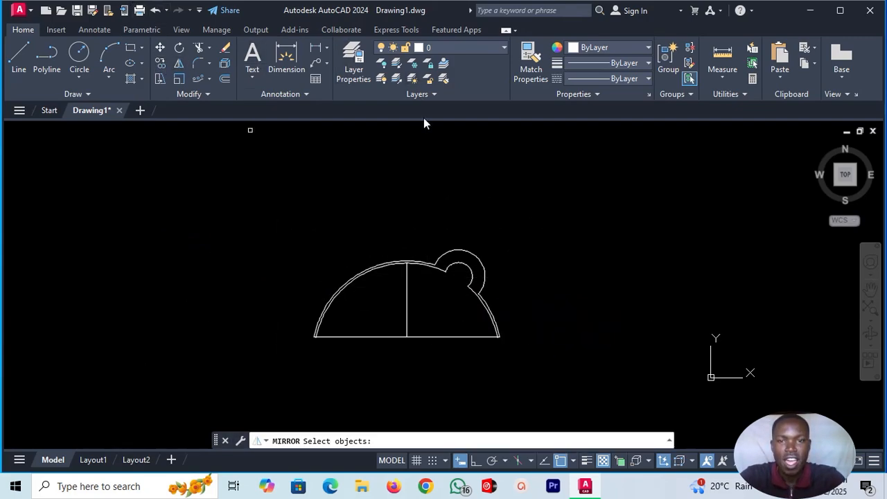
{"action": "left_click", "coordinate": [476, 256]}
{"action": "left_click", "coordinate": [469, 270]}
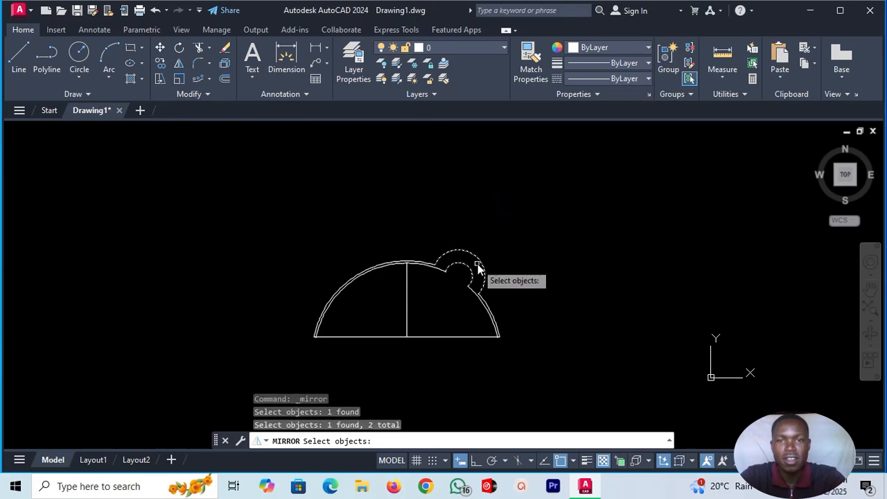
{"action": "key", "text": "Return"}
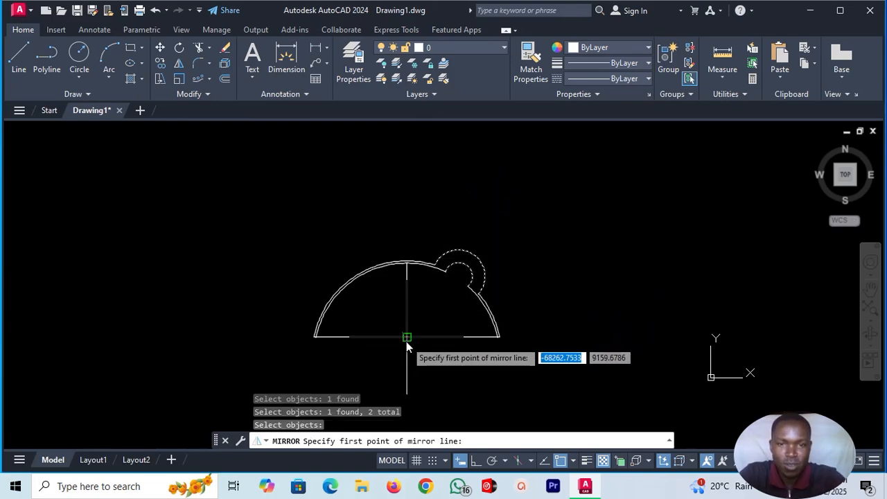
{"action": "scroll", "coordinate": [407, 340], "scroll_direction": "up", "scroll_amount": 4}
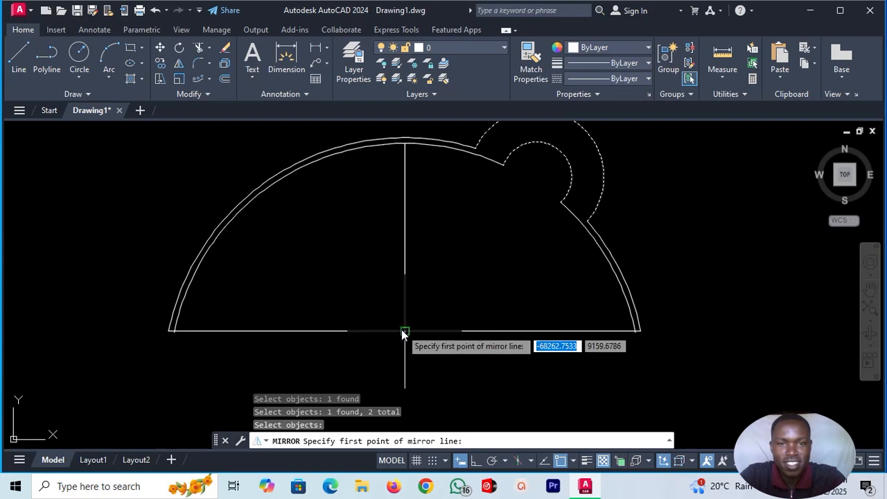
{"action": "left_click", "coordinate": [402, 331]}
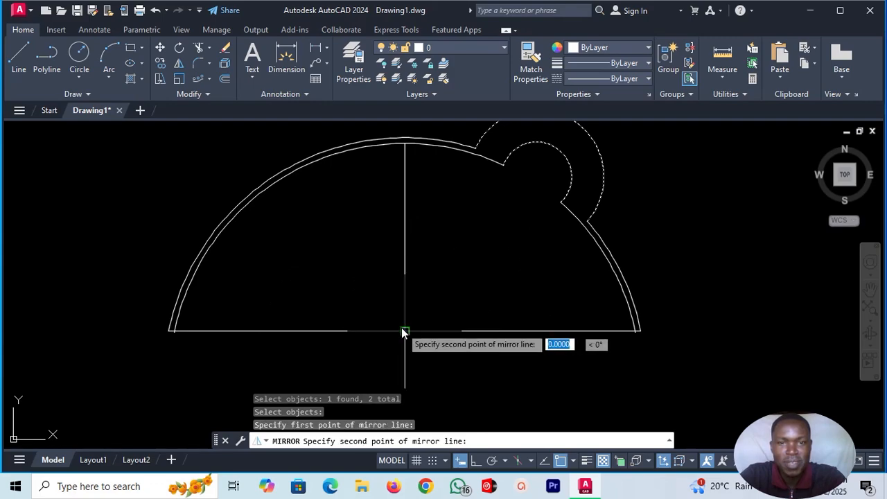
{"action": "left_click", "coordinate": [406, 145]}
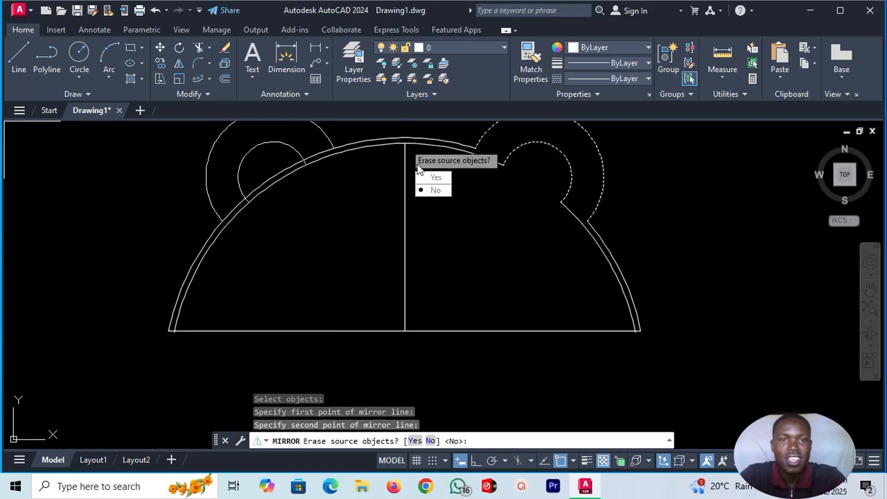
{"action": "left_click", "coordinate": [426, 188]}
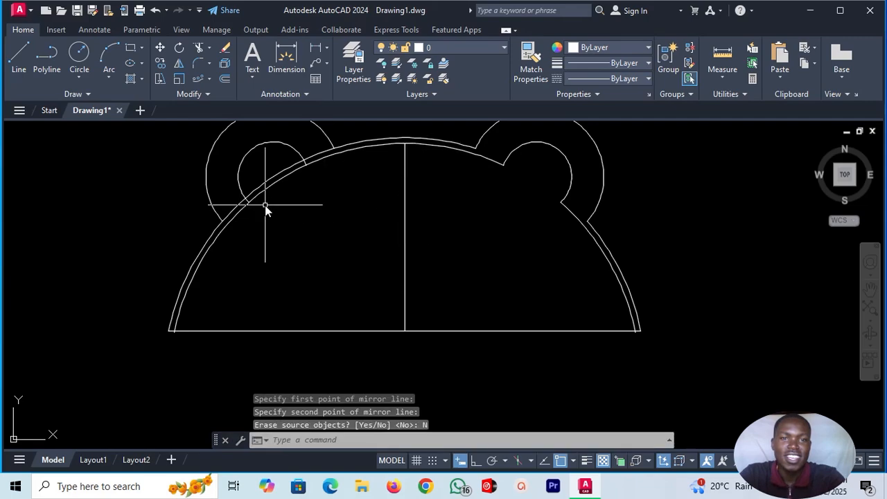
{"action": "scroll", "coordinate": [359, 290], "scroll_direction": "down", "scroll_amount": 2}
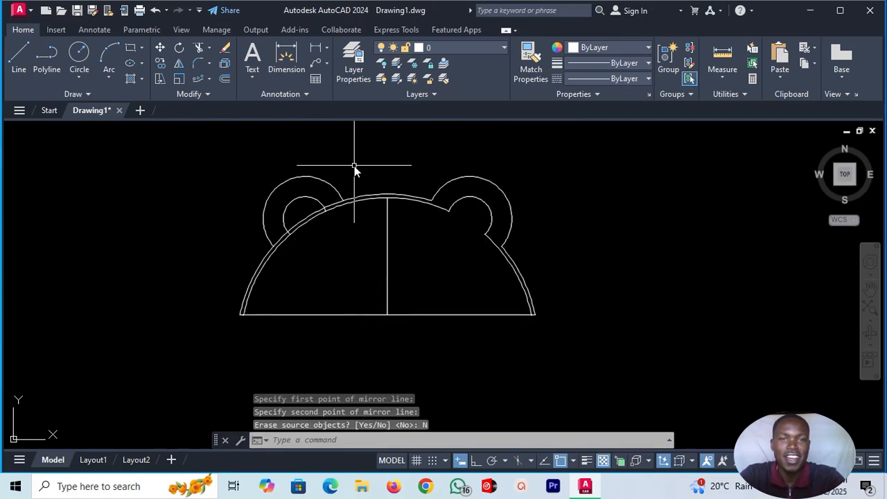
Mirror the whole arched shape with both bumps about its horizontal base line, keeping the source objects.
{"action": "scroll", "coordinate": [388, 271], "scroll_direction": "down", "scroll_amount": 3}
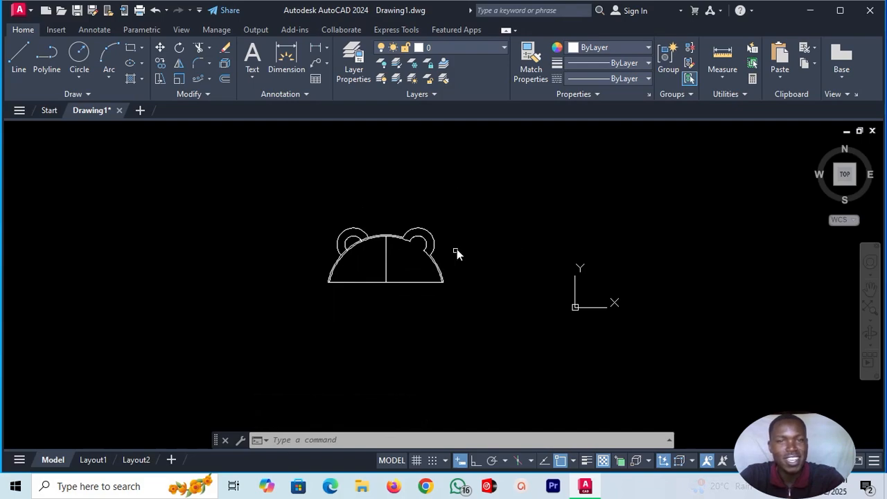
{"action": "left_click", "coordinate": [315, 207]}
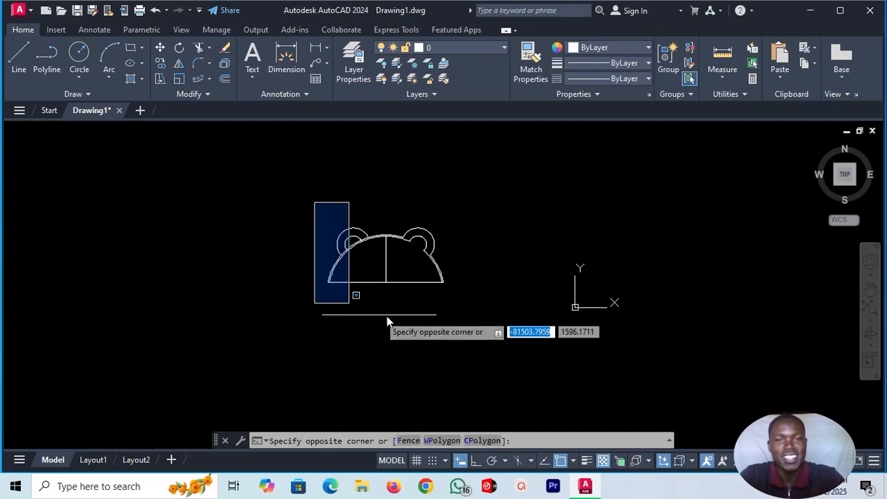
{"action": "left_click", "coordinate": [493, 306]}
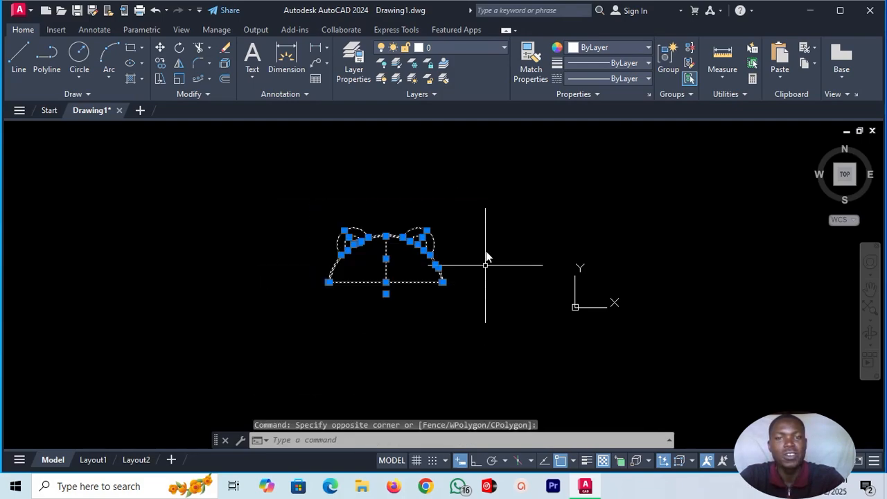
{"action": "left_click", "coordinate": [178, 64]}
{"action": "scroll", "coordinate": [339, 265], "scroll_direction": "up", "scroll_amount": 10}
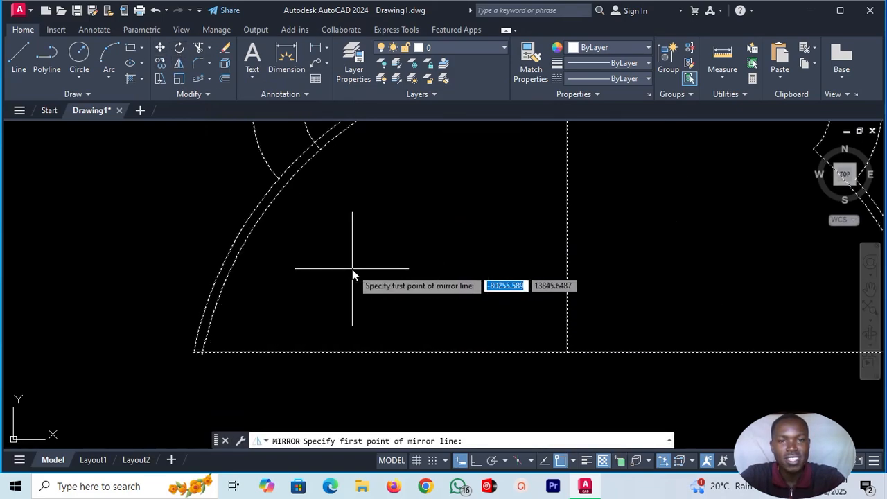
{"action": "left_click", "coordinate": [194, 353]}
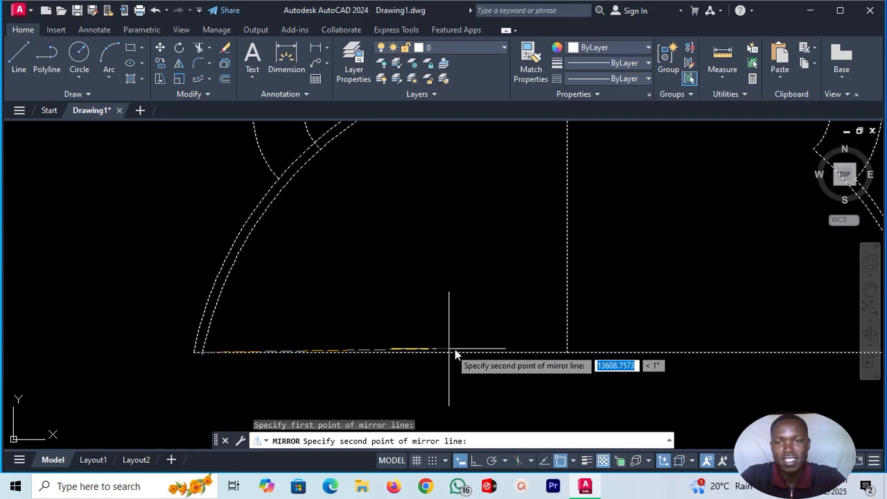
{"action": "left_click", "coordinate": [568, 352]}
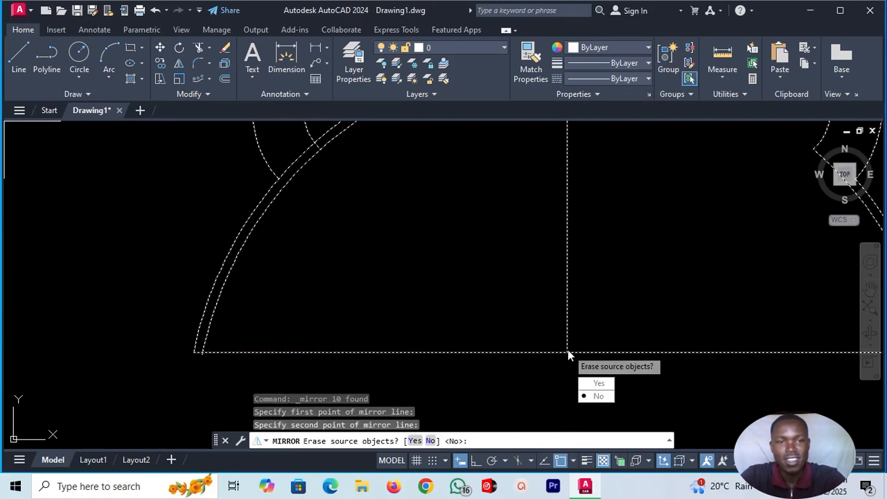
{"action": "left_click", "coordinate": [590, 400]}
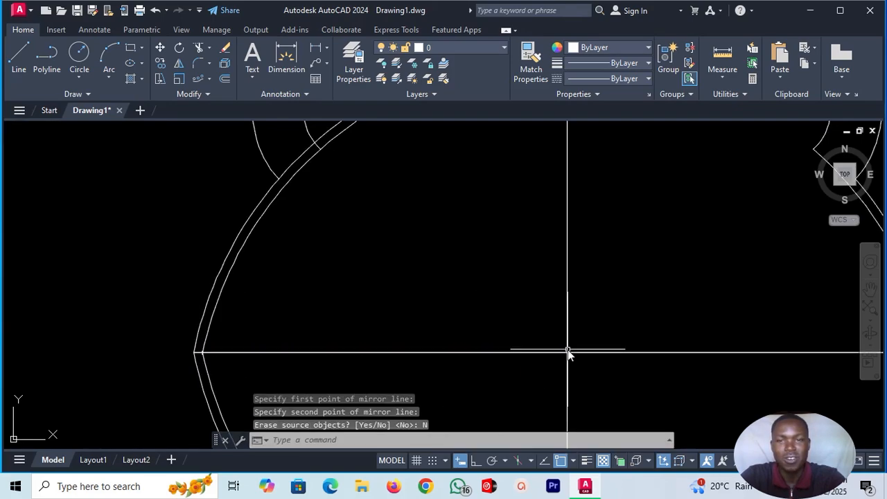
{"action": "scroll", "coordinate": [447, 266], "scroll_direction": "down", "scroll_amount": 5}
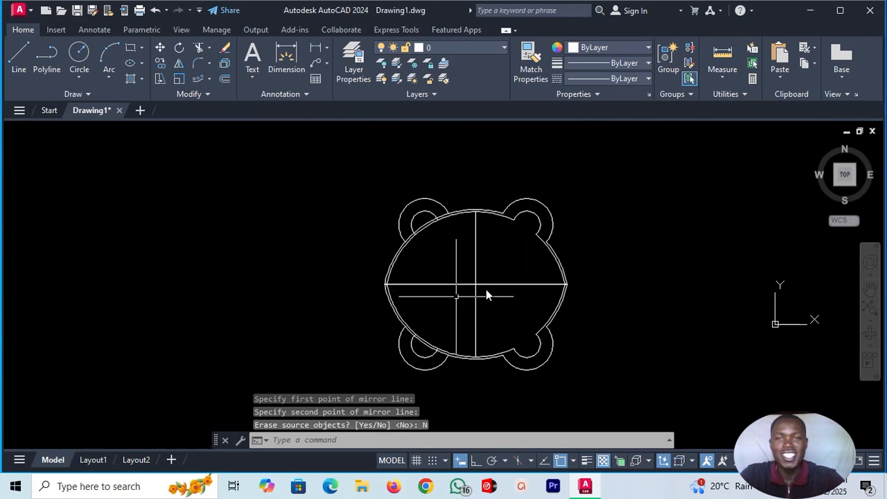
{"action": "scroll", "coordinate": [594, 257], "scroll_direction": "up", "scroll_amount": 2}
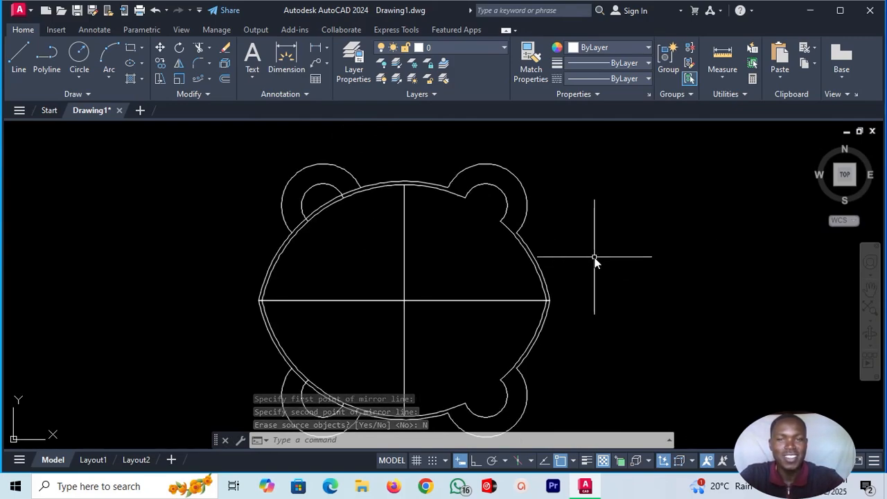
{"action": "scroll", "coordinate": [594, 257], "scroll_direction": "down", "scroll_amount": 2}
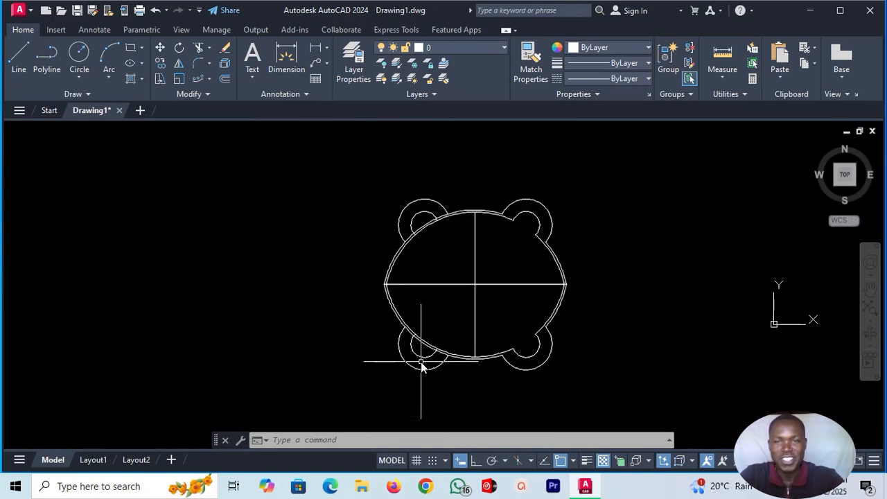
{"action": "scroll", "coordinate": [422, 361], "scroll_direction": "up", "scroll_amount": 2}
{"action": "scroll", "coordinate": [424, 366], "scroll_direction": "down", "scroll_amount": 2}
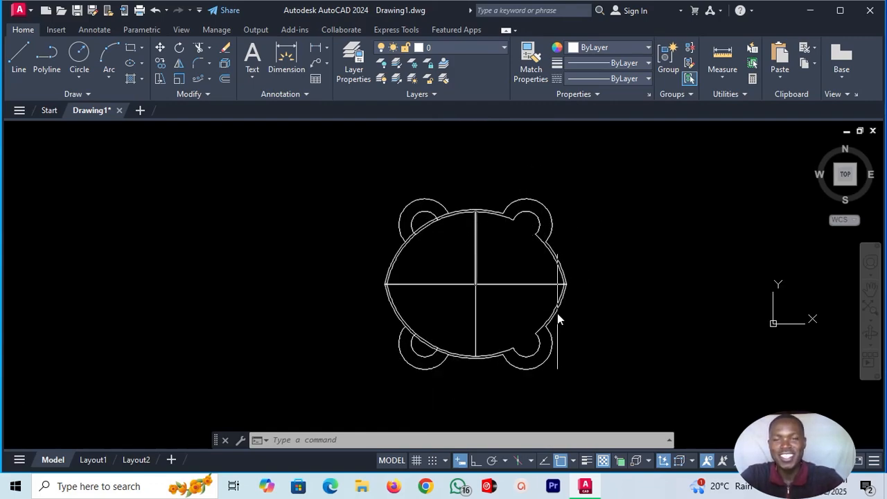
Erase the two vertical centre lines and both overlapping horizontal base lines inside the mirrored four-bump shape.
{"action": "scroll", "coordinate": [584, 276], "scroll_direction": "up", "scroll_amount": 2}
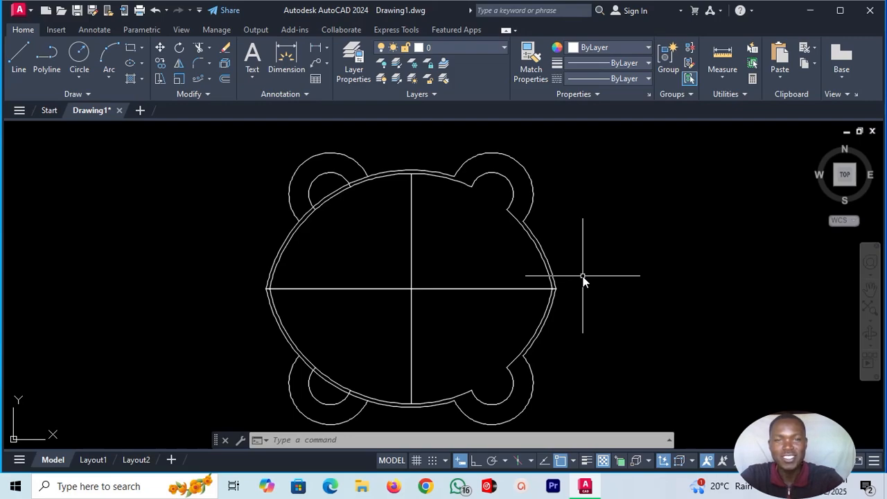
{"action": "left_click", "coordinate": [411, 266]}
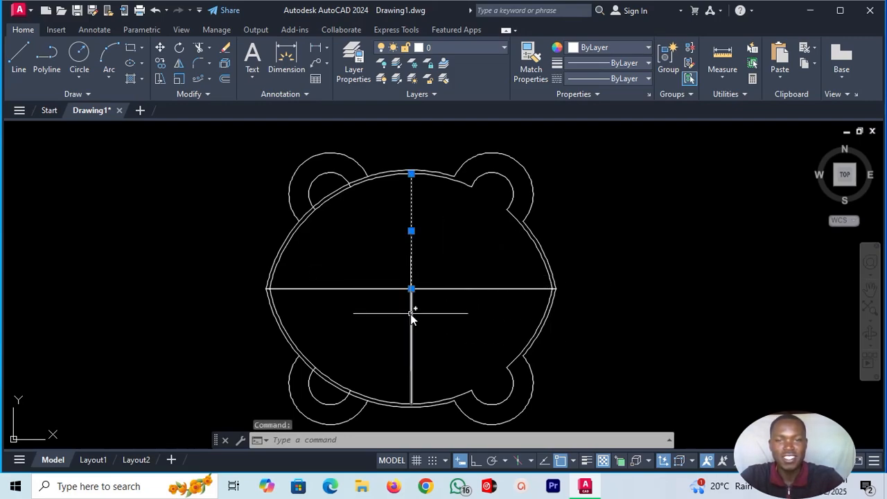
{"action": "left_click", "coordinate": [411, 315]}
{"action": "left_click", "coordinate": [387, 290]}
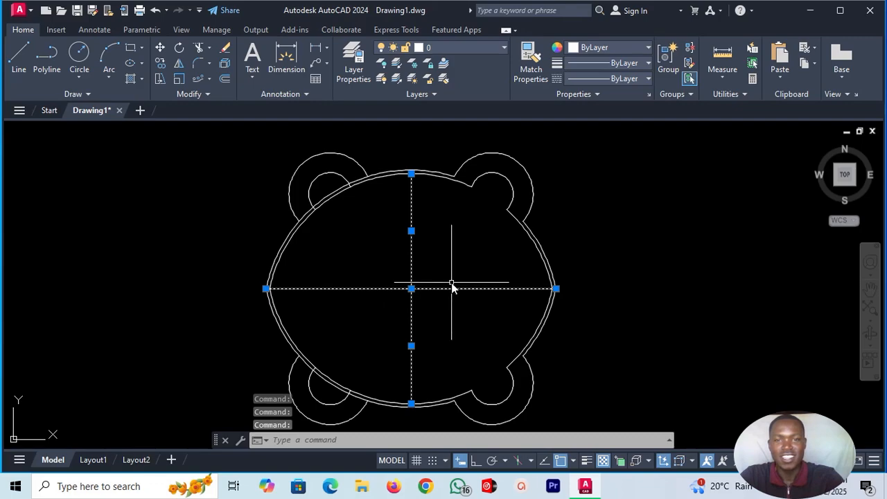
{"action": "key", "text": "Delete"}
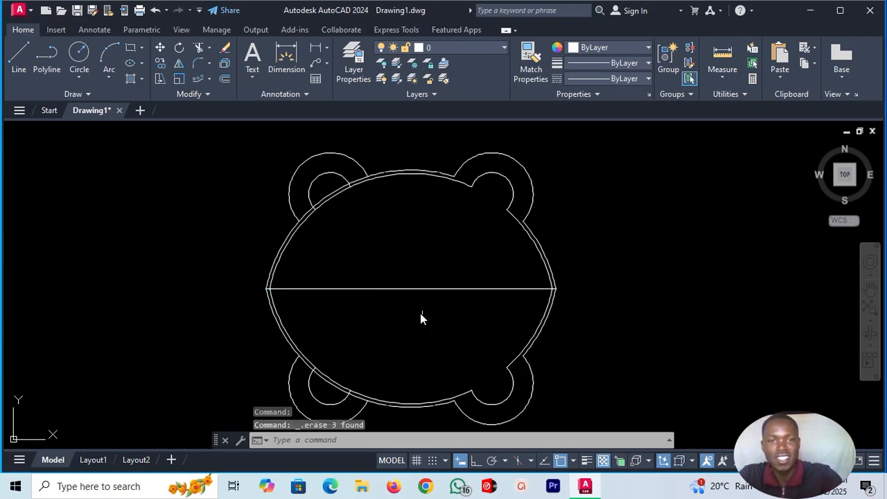
{"action": "left_click", "coordinate": [413, 290]}
{"action": "key", "text": "Delete"}
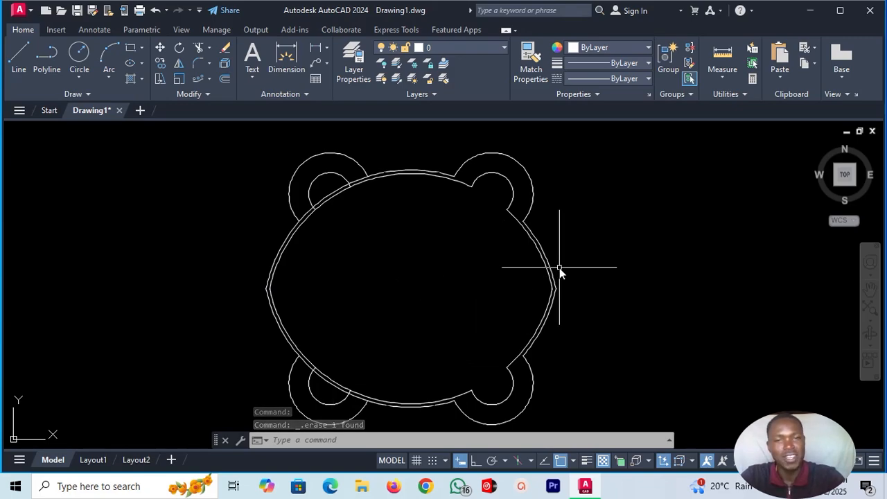
{"action": "scroll", "coordinate": [559, 268], "scroll_direction": "down", "scroll_amount": 2}
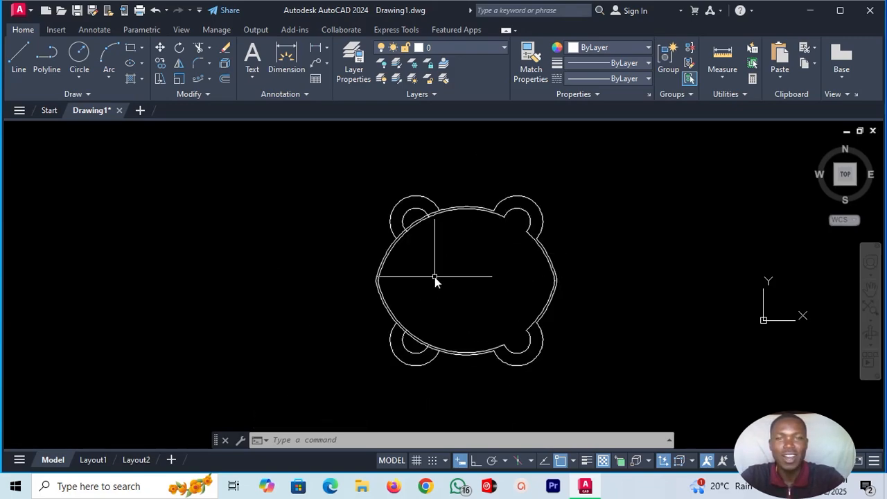
{"action": "scroll", "coordinate": [435, 277], "scroll_direction": "up", "scroll_amount": 2}
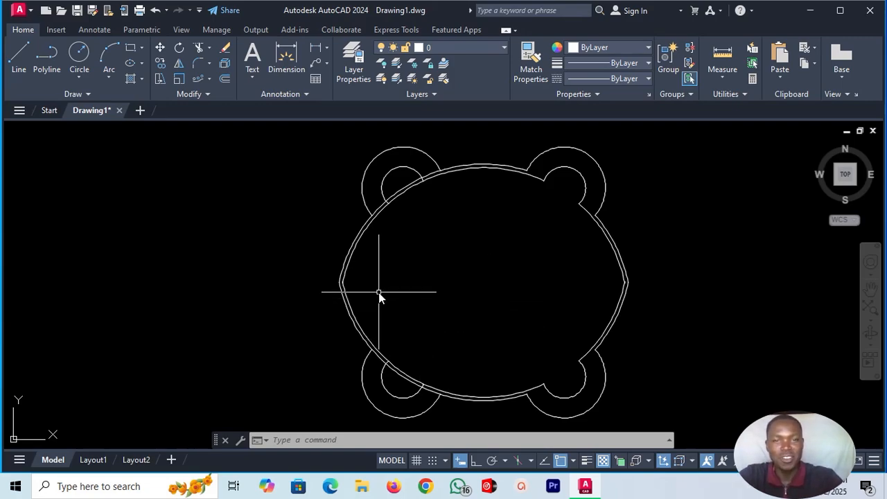
{"action": "scroll", "coordinate": [676, 288], "scroll_direction": "up", "scroll_amount": 4}
{"action": "scroll", "coordinate": [676, 287], "scroll_direction": "down", "scroll_amount": 4}
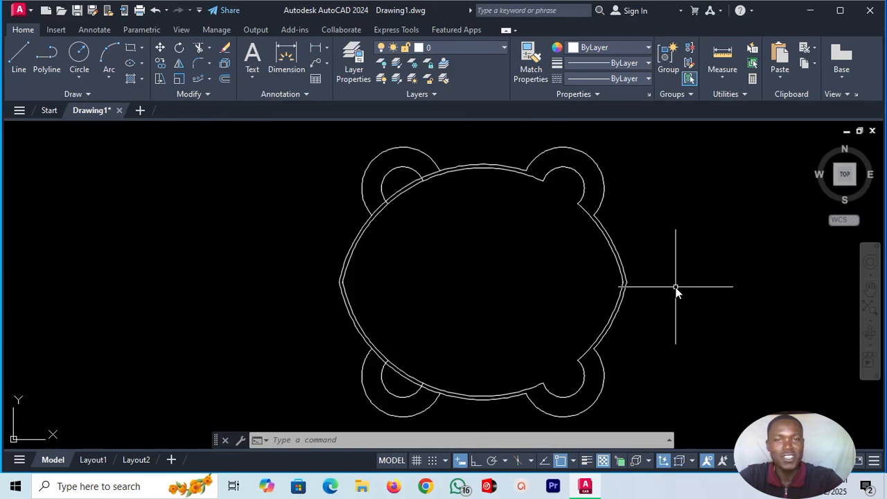
{"action": "scroll", "coordinate": [676, 288], "scroll_direction": "down", "scroll_amount": 2}
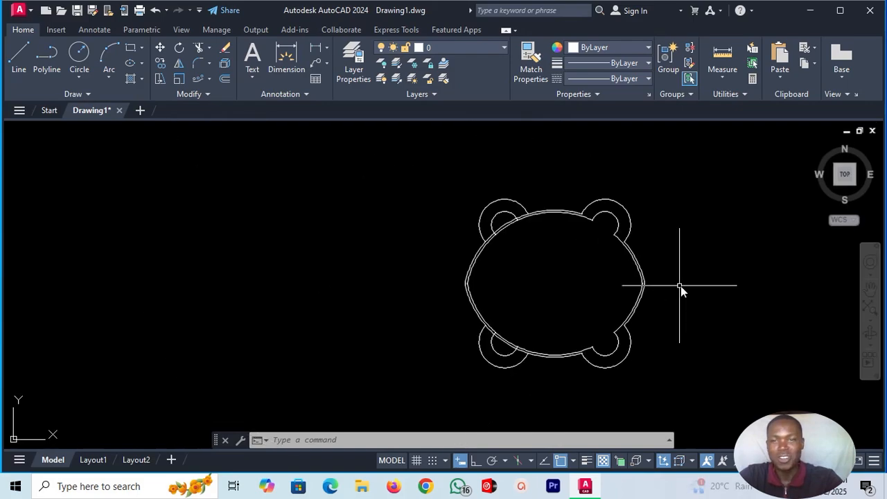
{"action": "scroll", "coordinate": [695, 280], "scroll_direction": "up", "scroll_amount": 2}
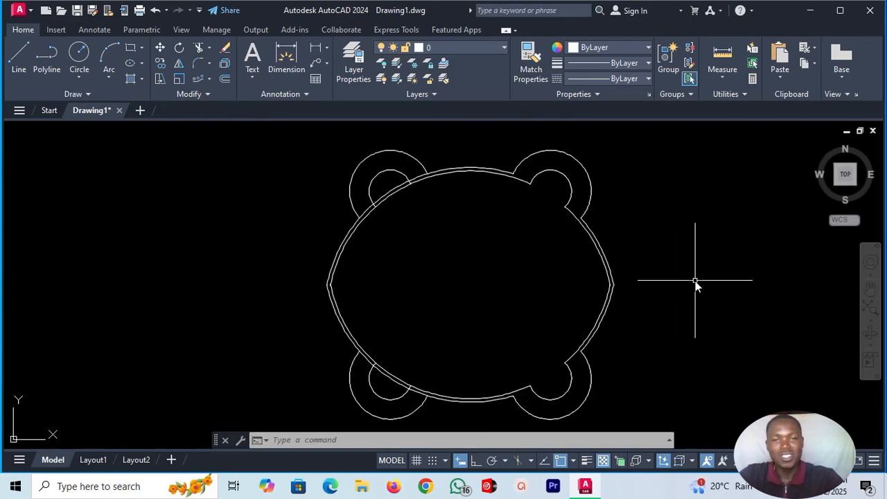